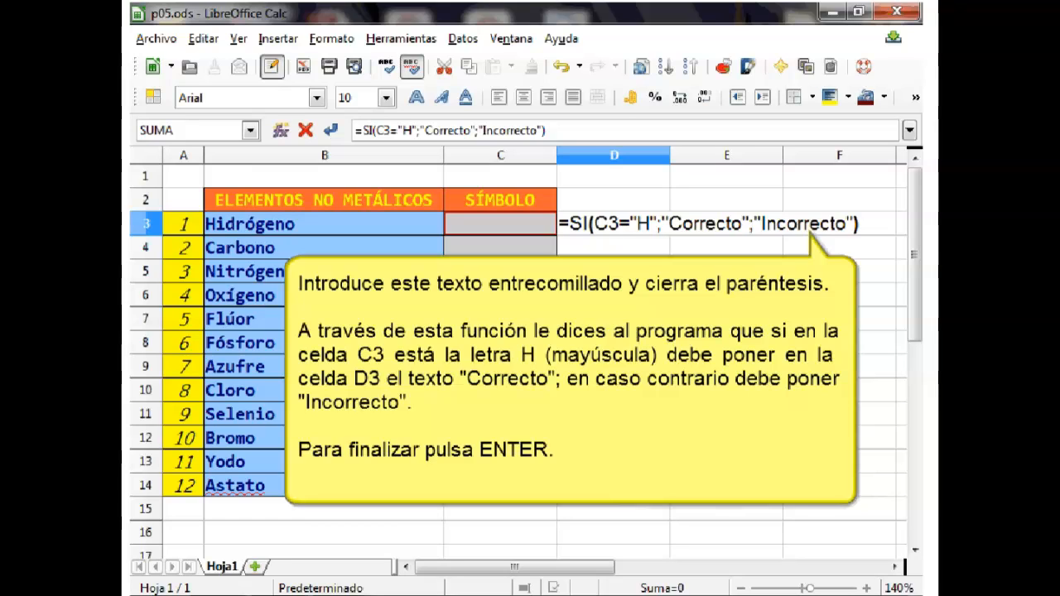
Step: Commit the SI formula in cell D3 and centre the contents of C3:C14 horizontally
key("Return")
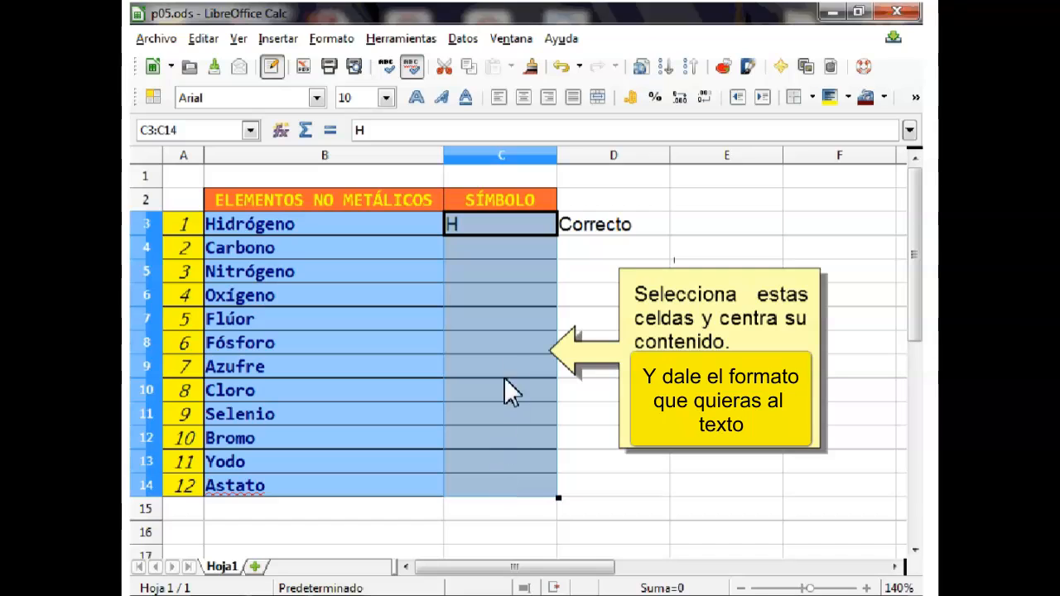
left_click(524, 98)
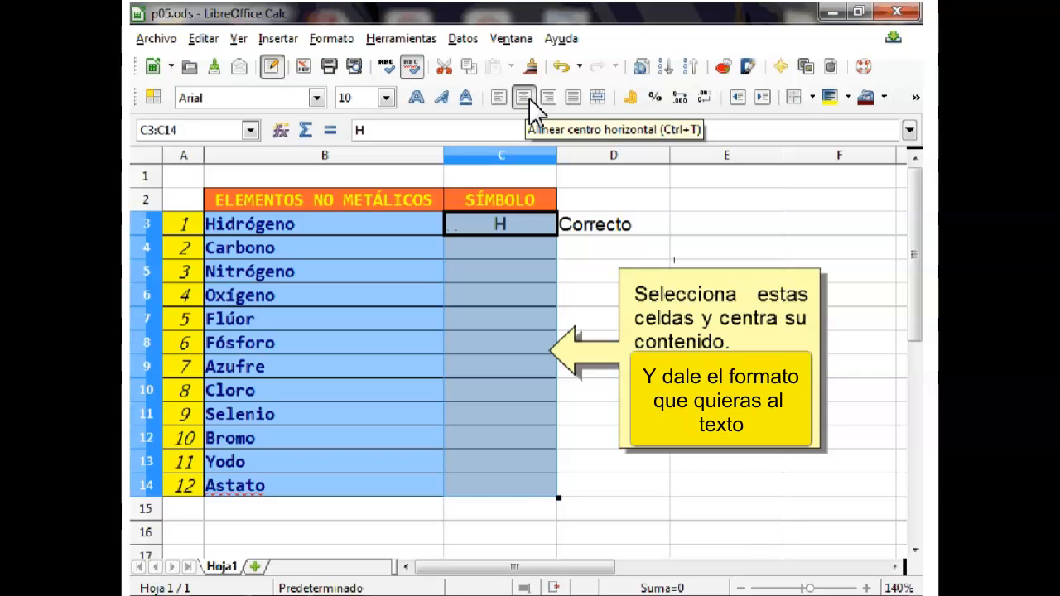
Step: Enter the formula =si(C3 = "H";"Correcto";"Incorrecto") in cell D3 of p03.ods
left_click(427, 217)
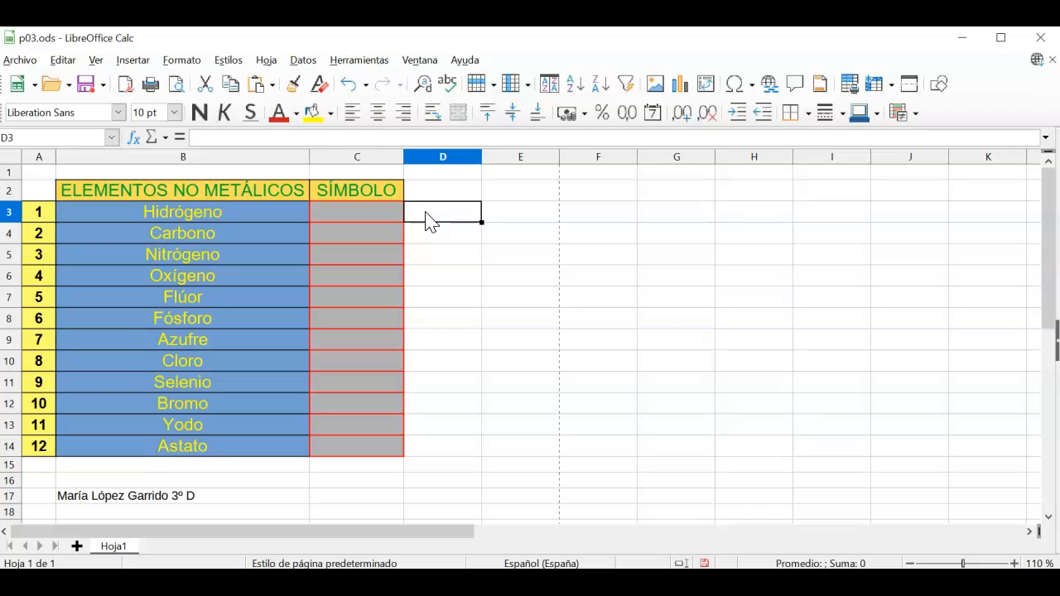
type("=")
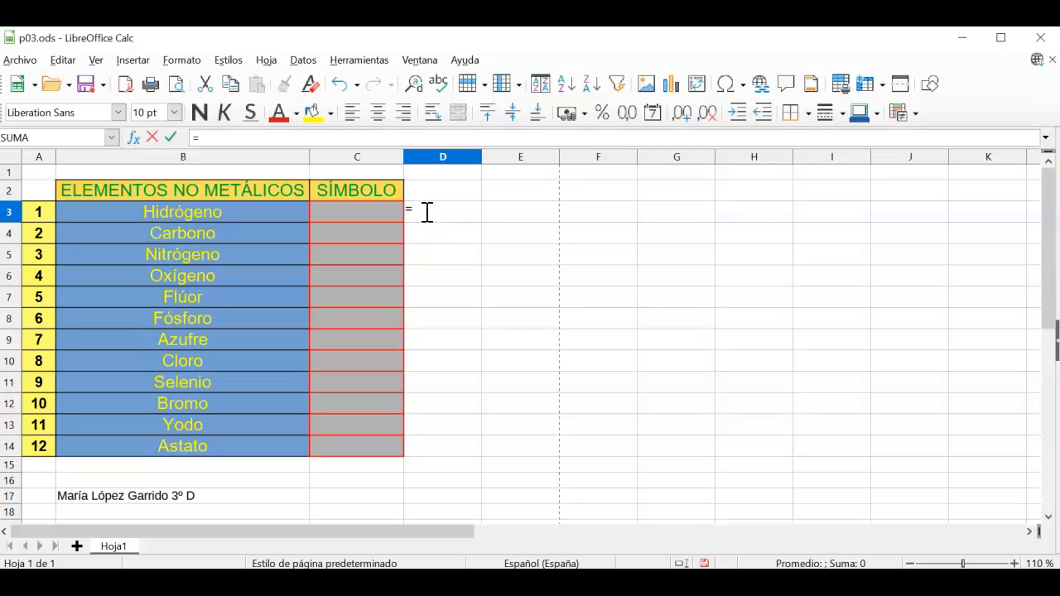
type("si")
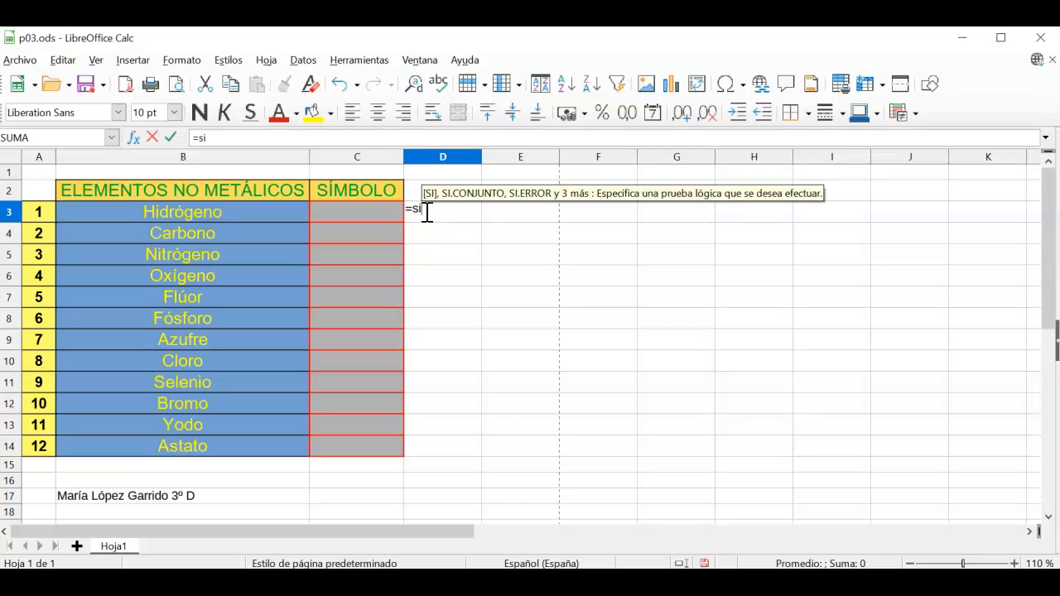
type("(")
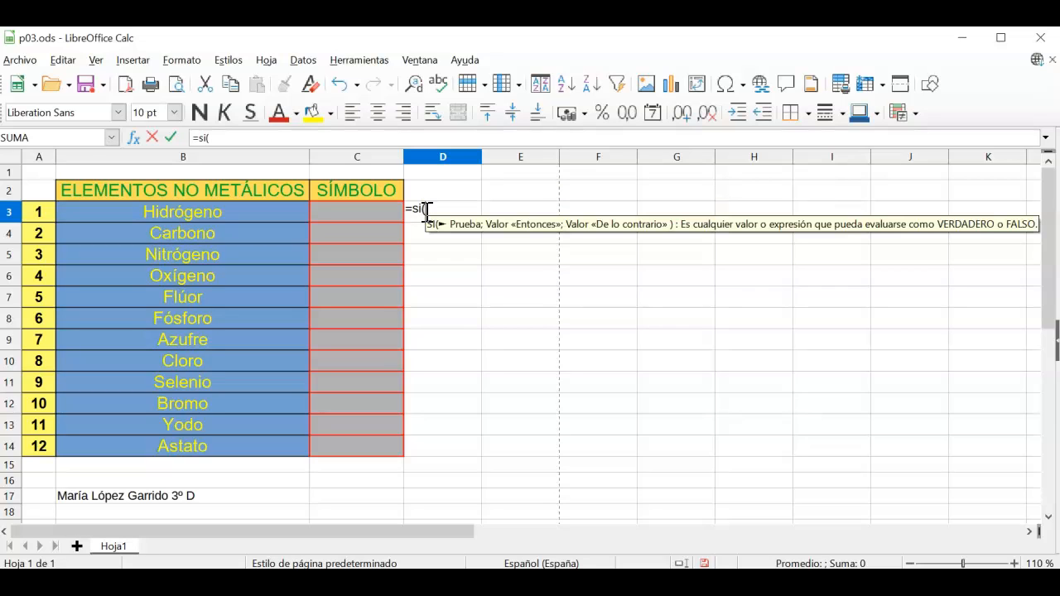
type("C")
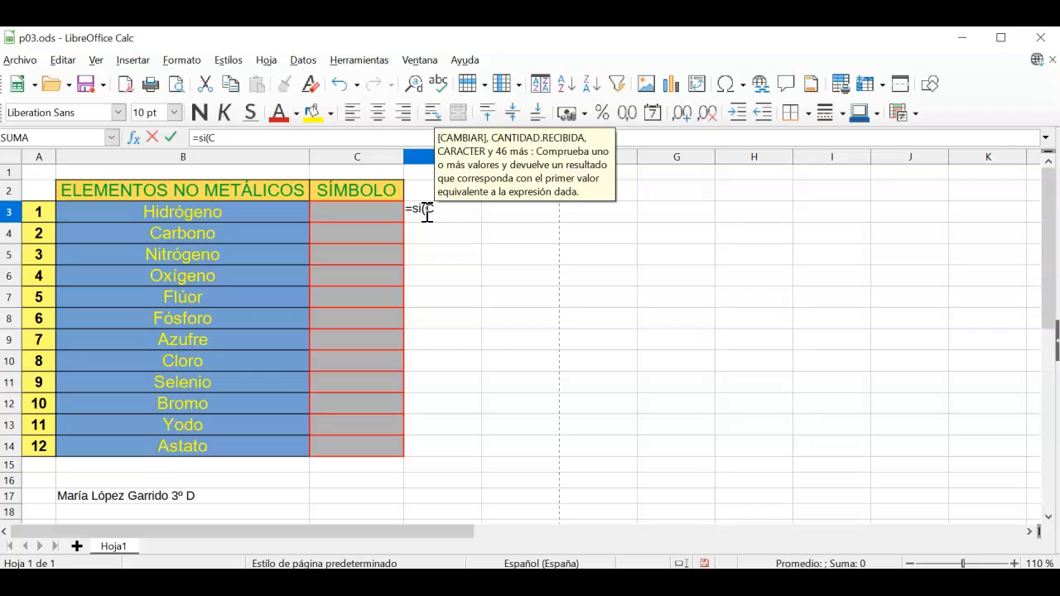
type("3")
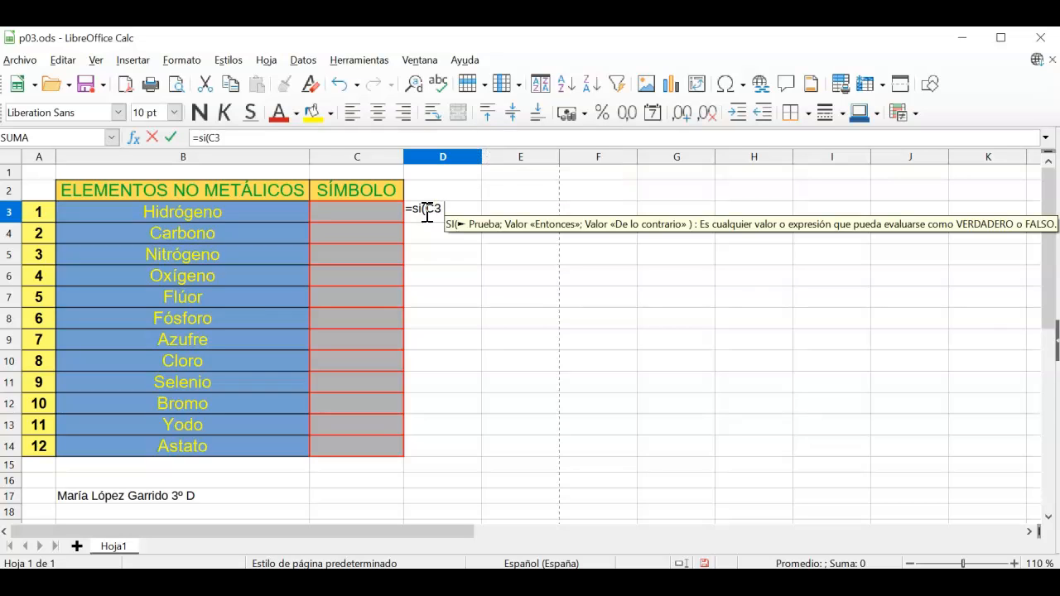
type(" =")
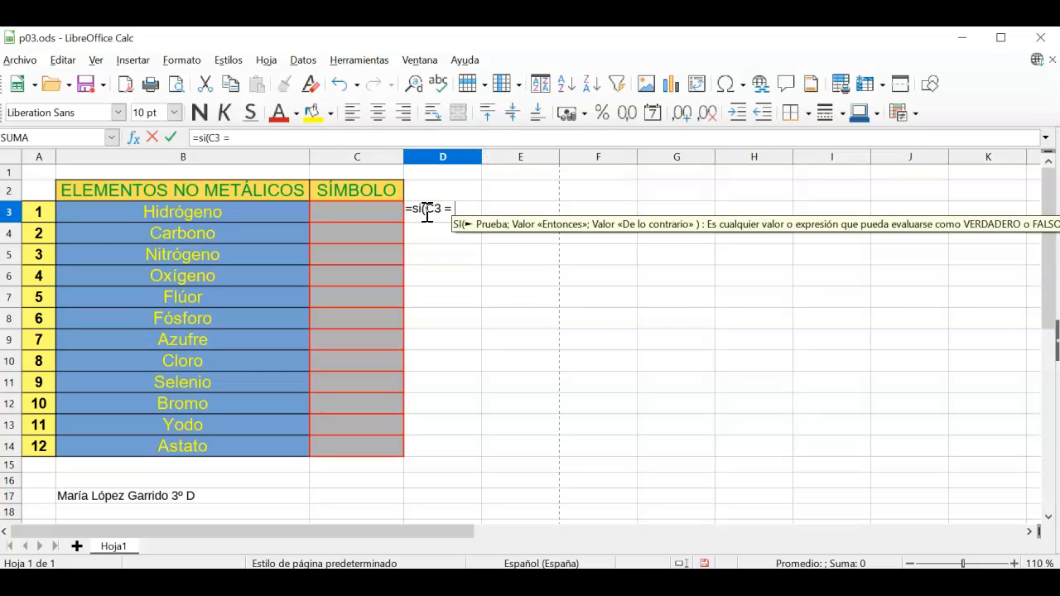
type(" \"H\"")
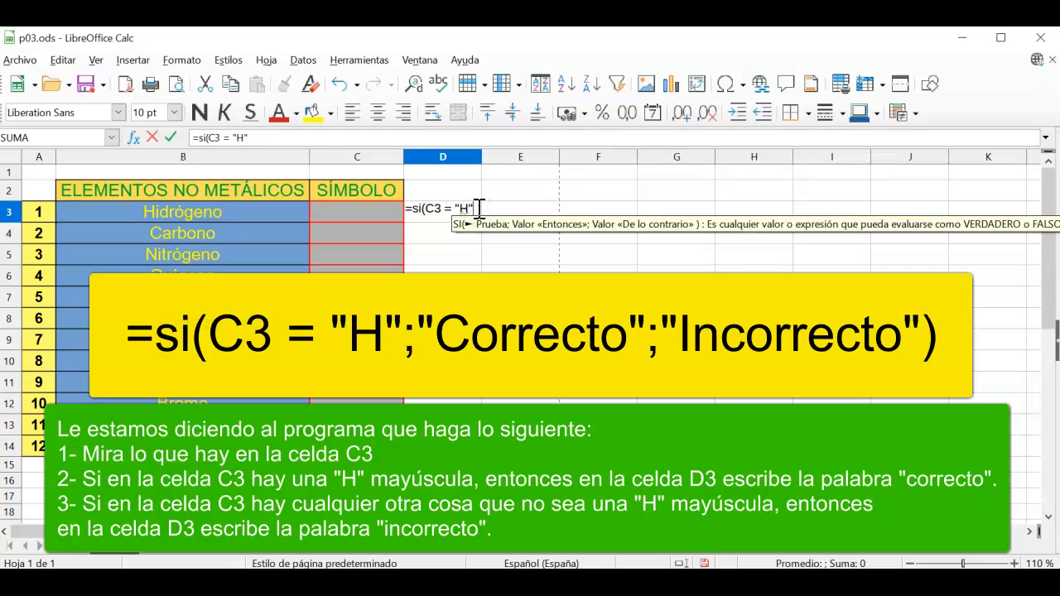
type(";")
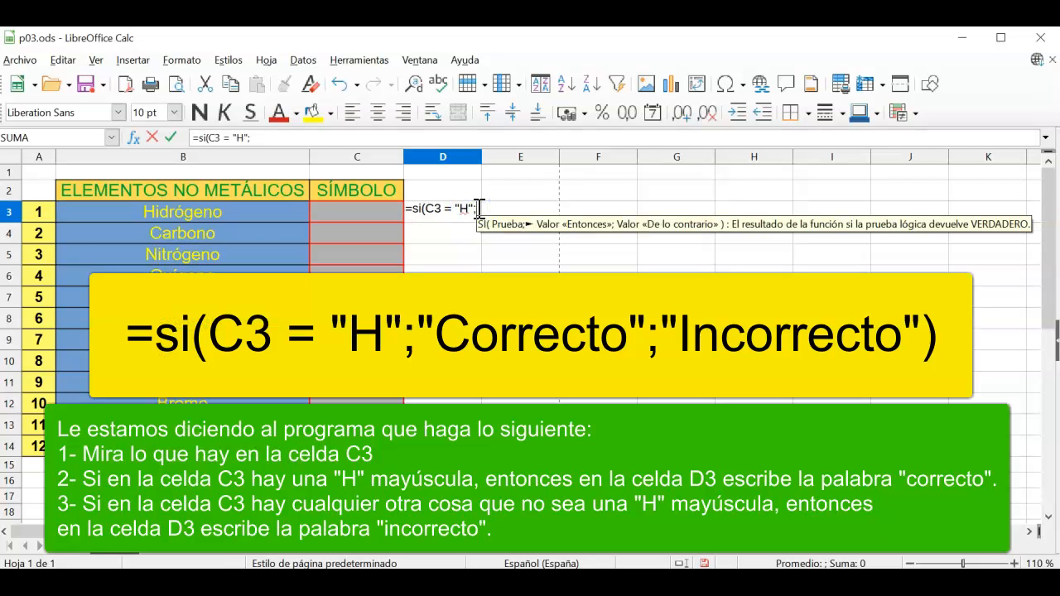
type("\"")
type("Co")
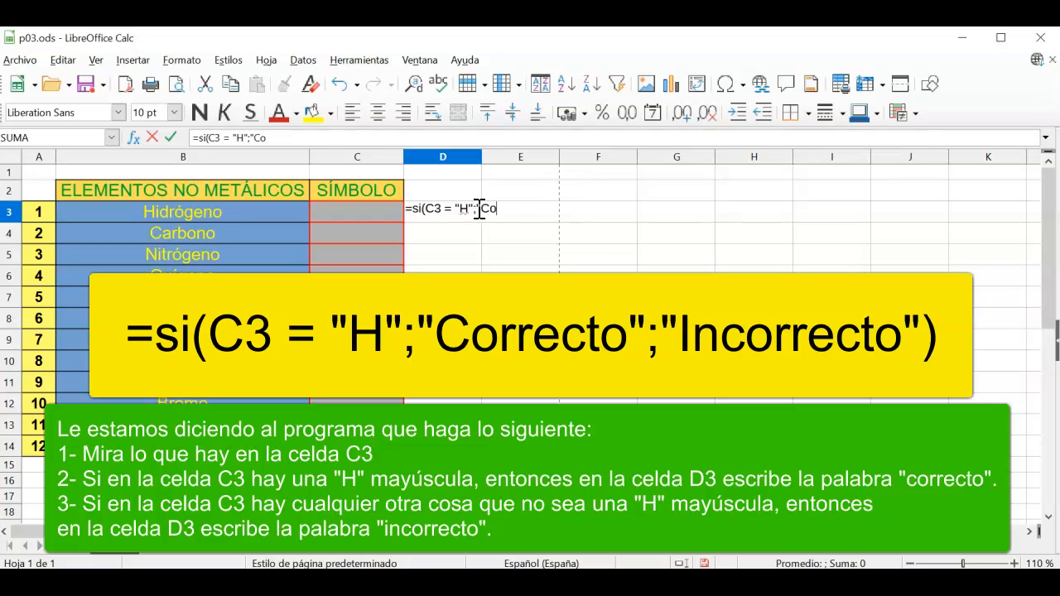
type("rrecto\"")
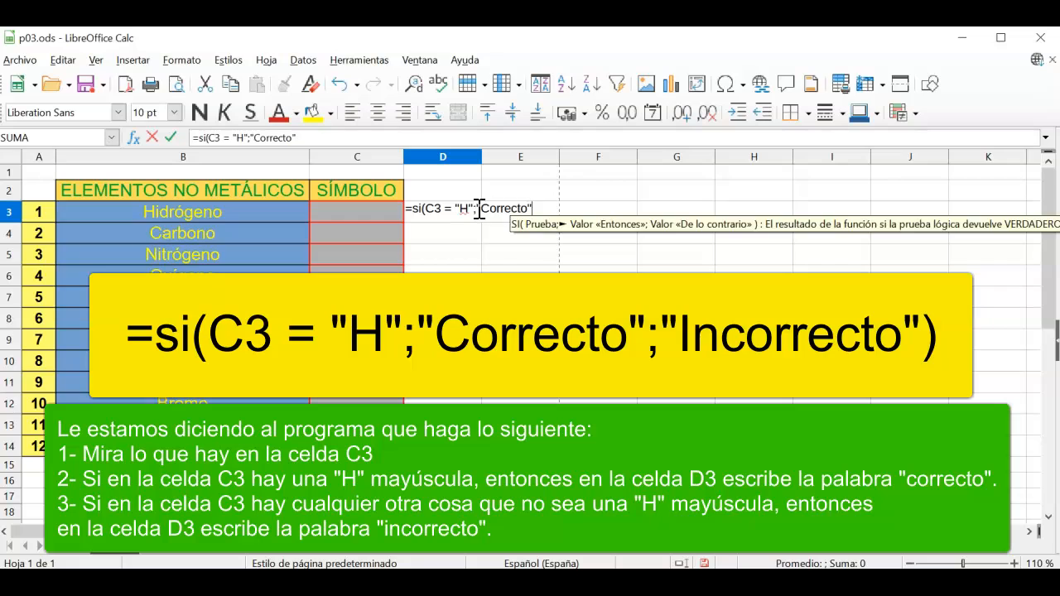
type(";")
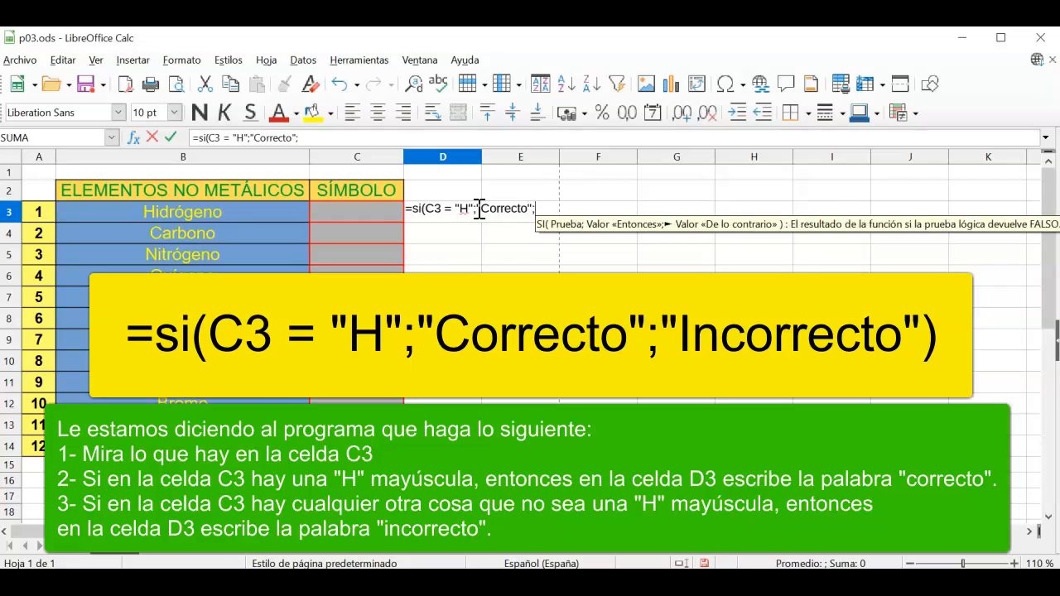
type("\"Incorrecto\"")
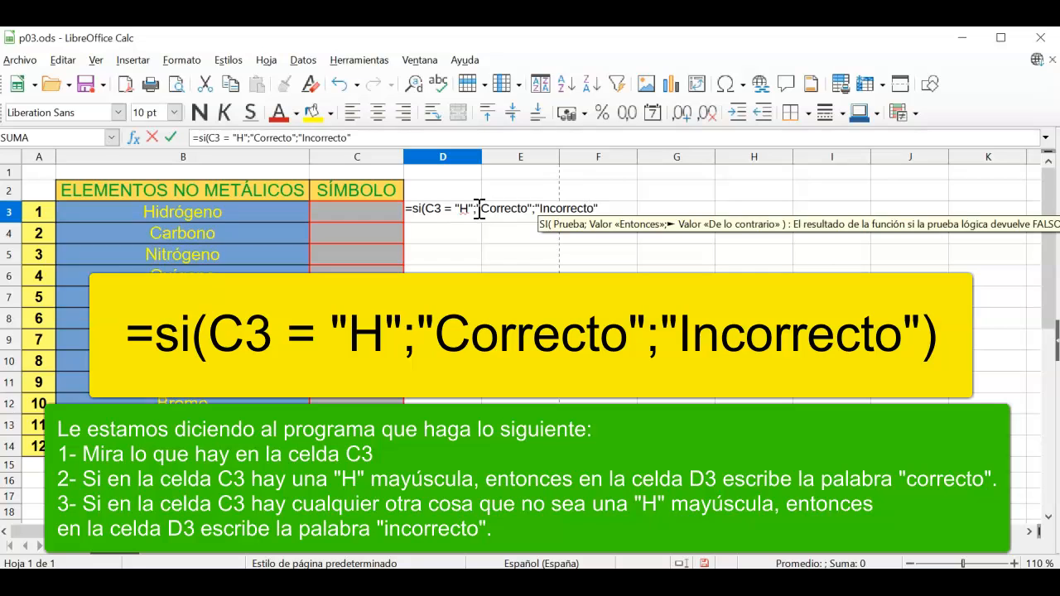
type(")")
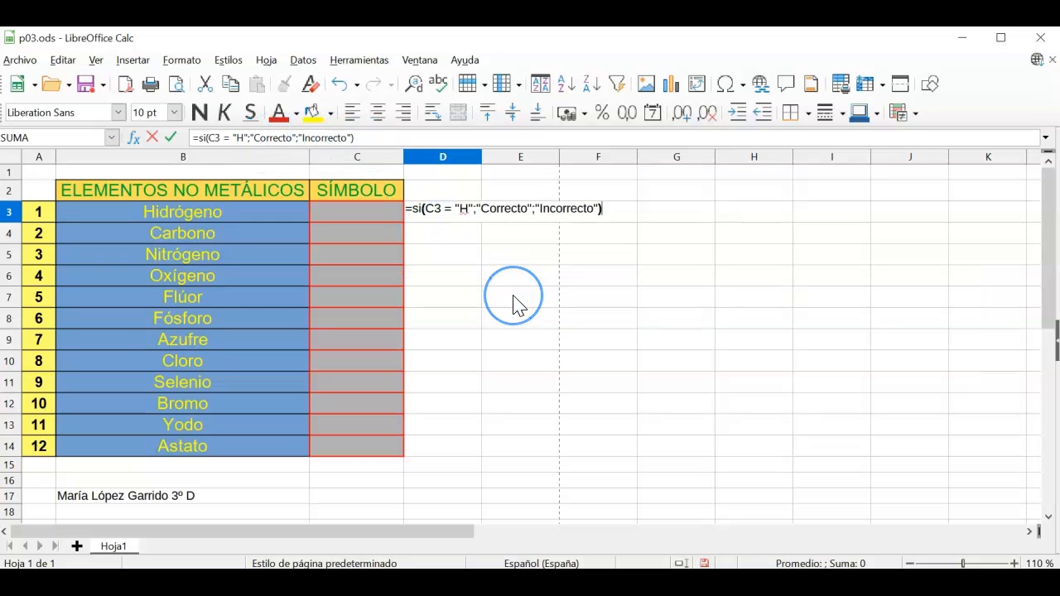
key("Return")
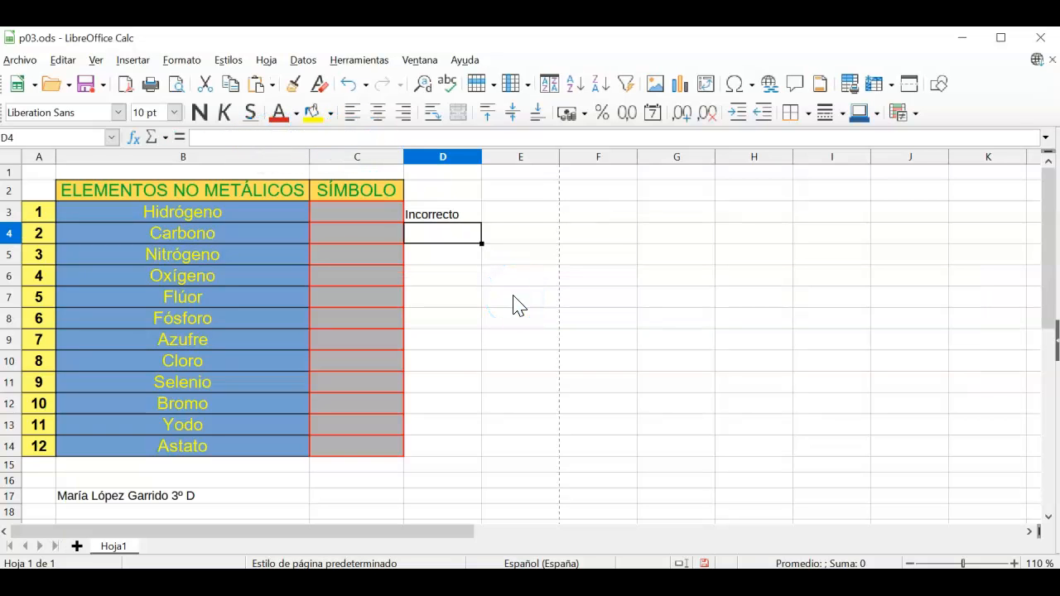
Step: Enter the symbol H for Hidrógeno in cell C3 to test the formula
left_click(374, 213)
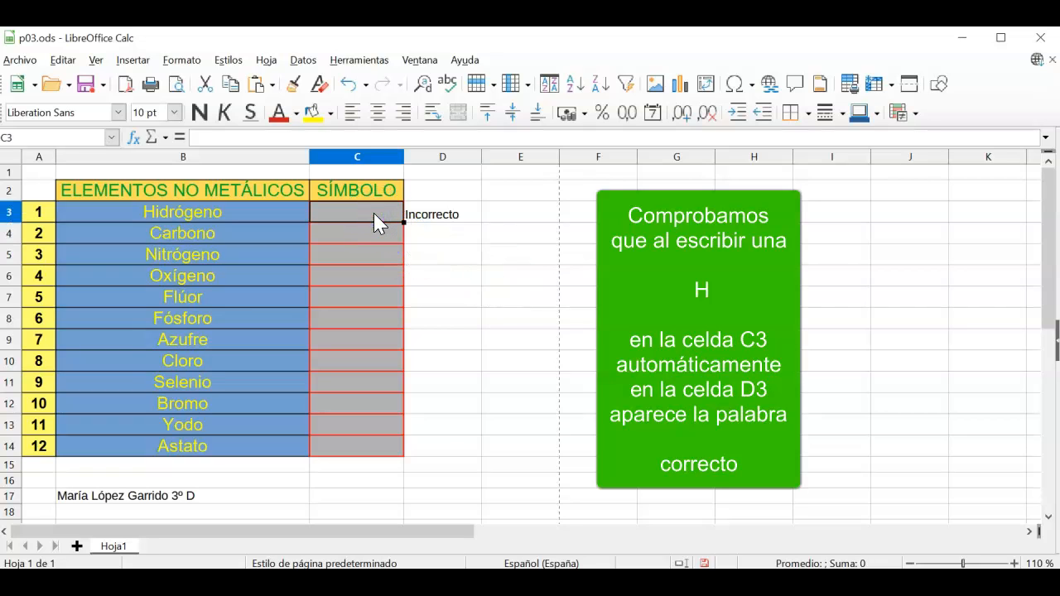
type("H")
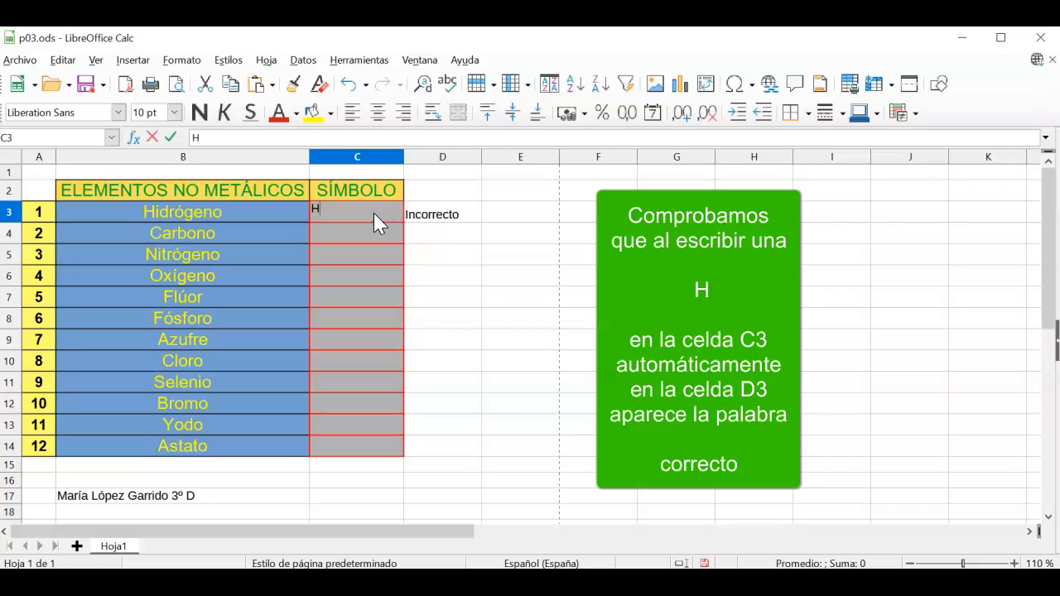
key("Return")
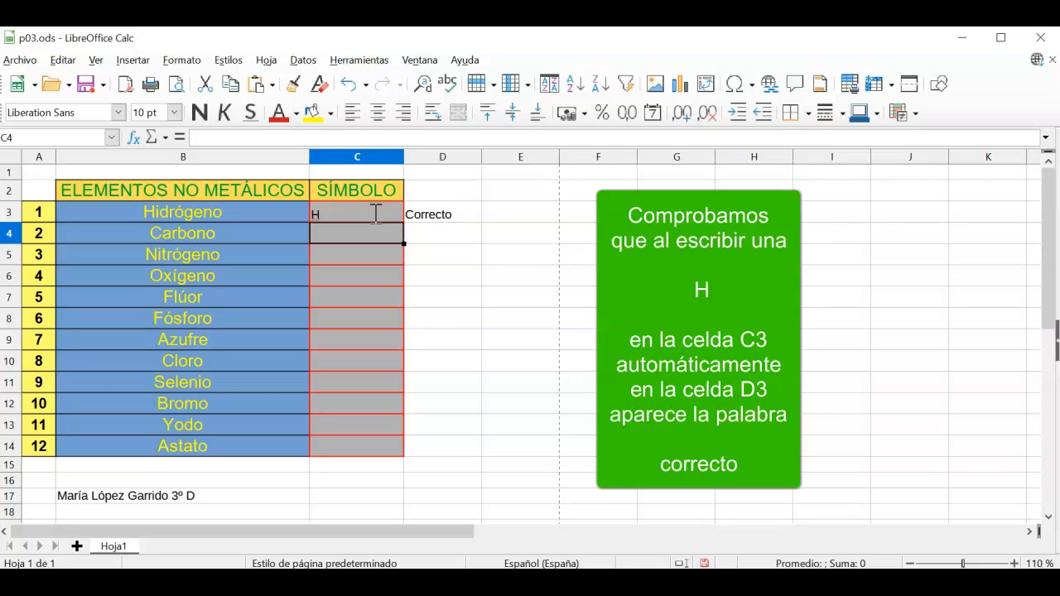
Step: Centre the contents of the symbol cells C3:C14 and the result cells D3:D14 horizontally
left_click_drag(372, 213, 392, 448)
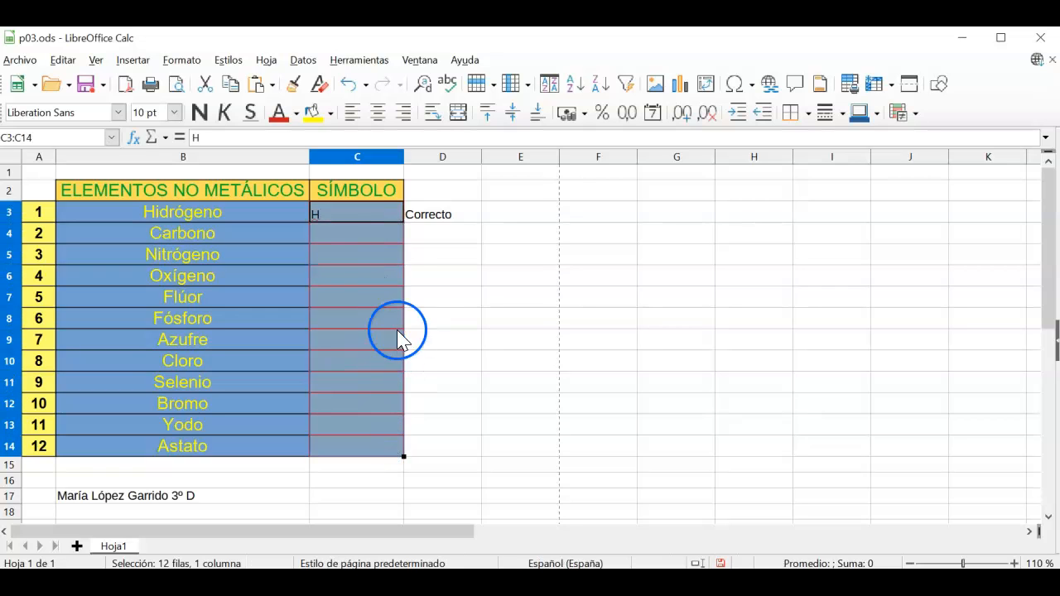
left_click(377, 113)
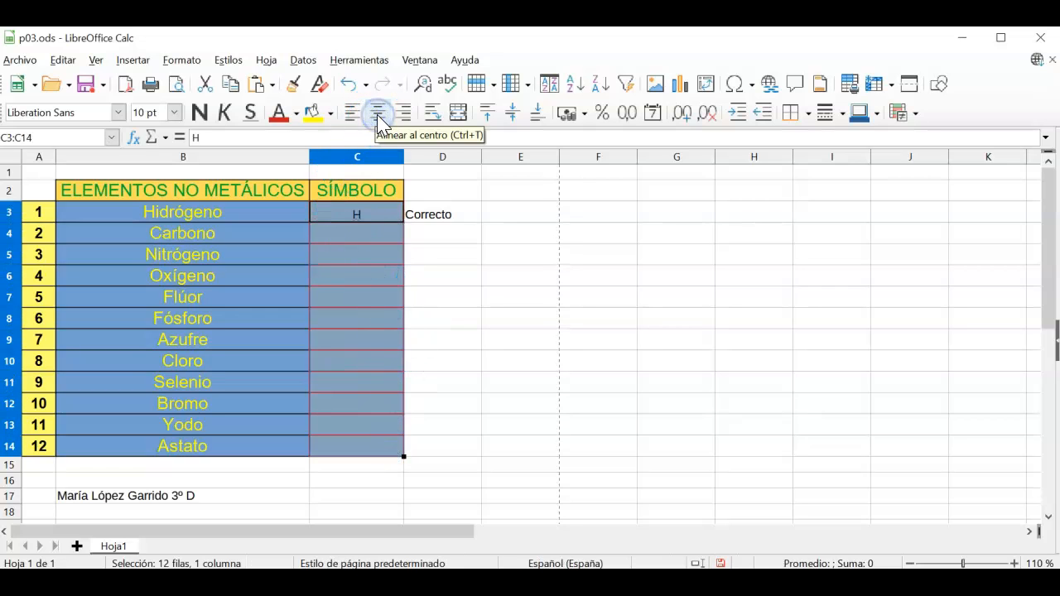
left_click_drag(442, 227, 456, 442)
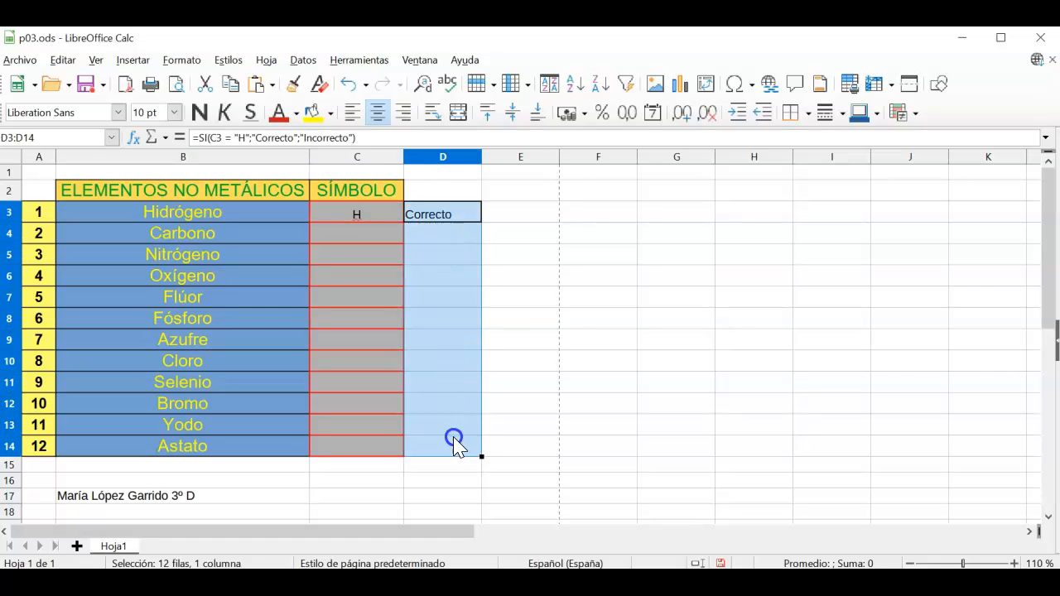
left_click(377, 114)
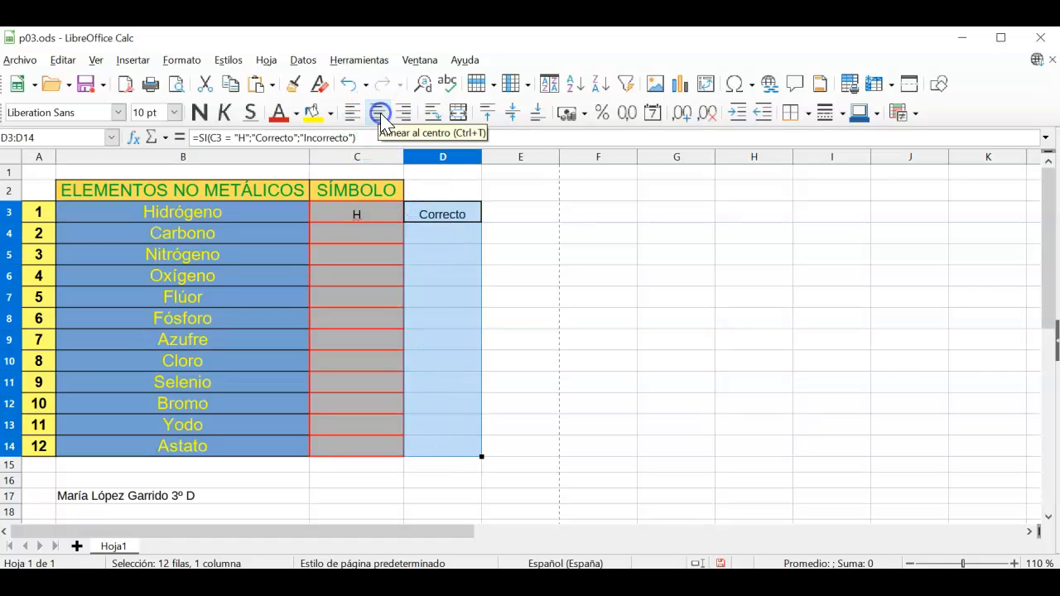
left_click(505, 254)
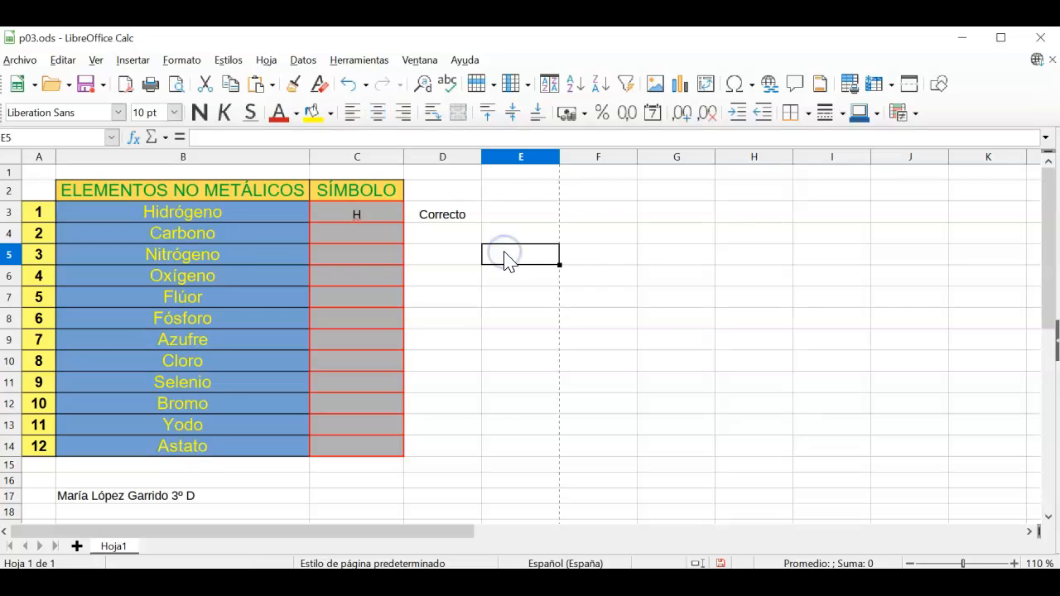
Step: Choose Blanco as the font colour for the symbol cells C3:C14 in the cell format settings
left_click(358, 224)
left_click_drag(366, 228, 354, 454)
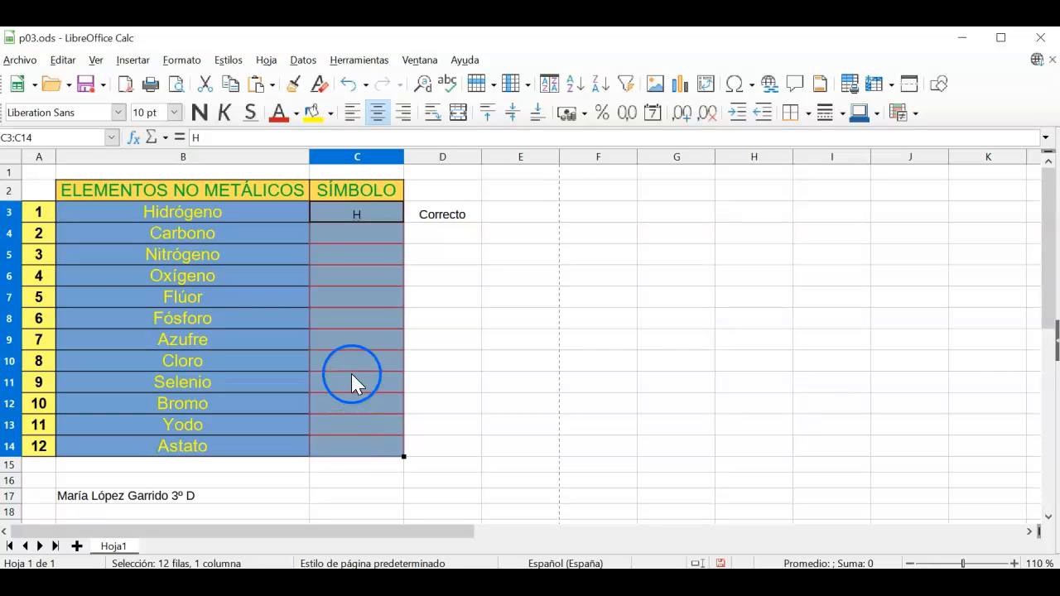
right_click(350, 285)
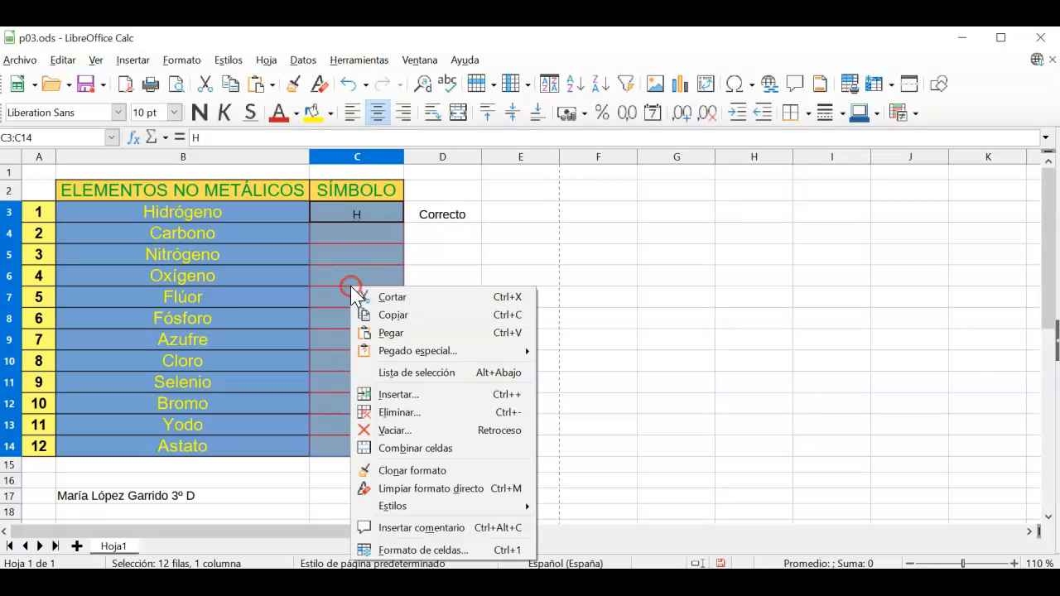
left_click(437, 555)
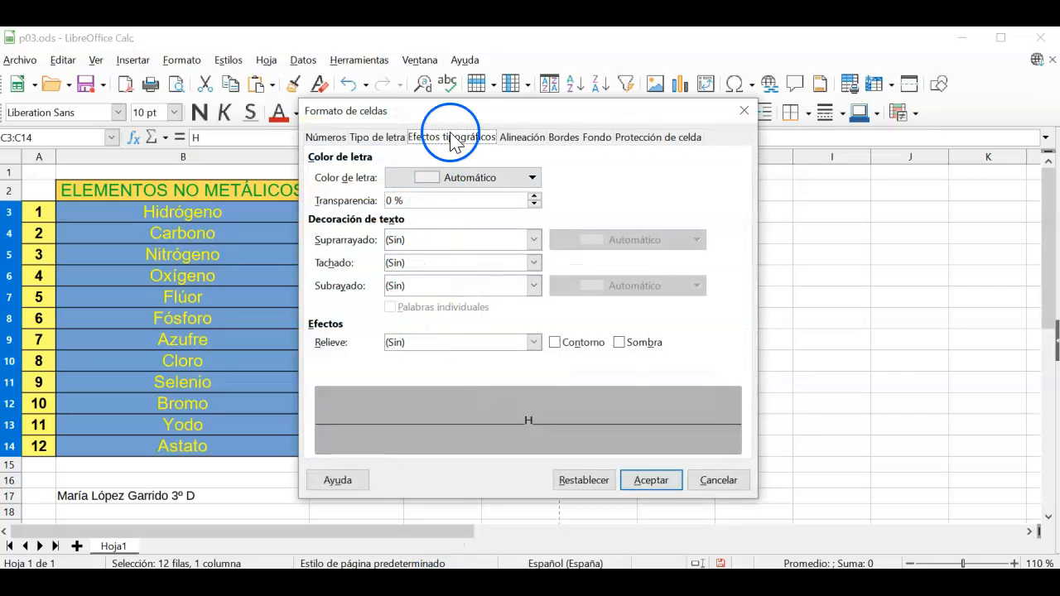
left_click_drag(462, 111, 624, 122)
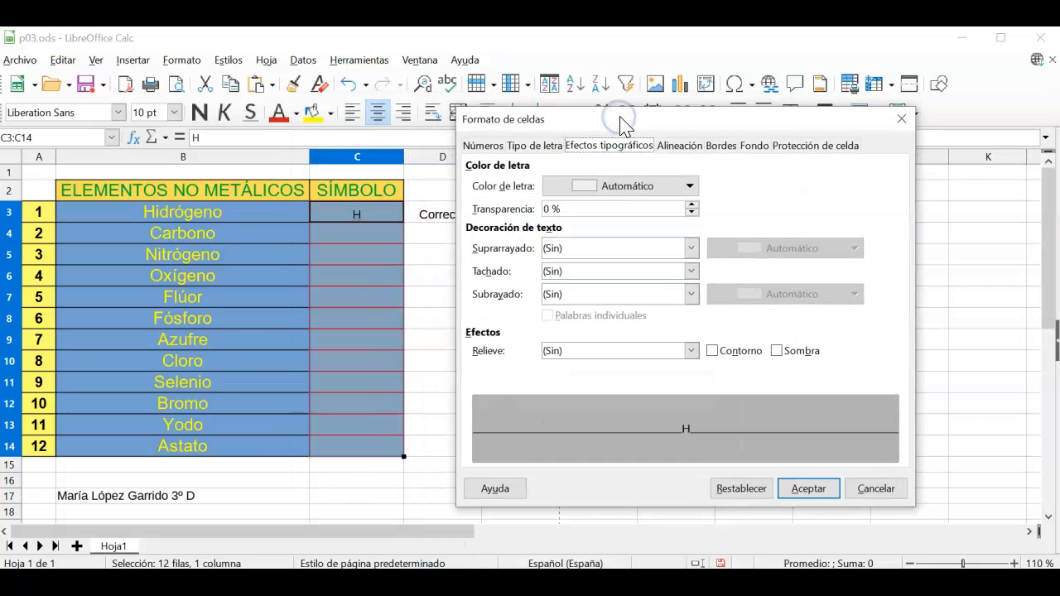
left_click(688, 189)
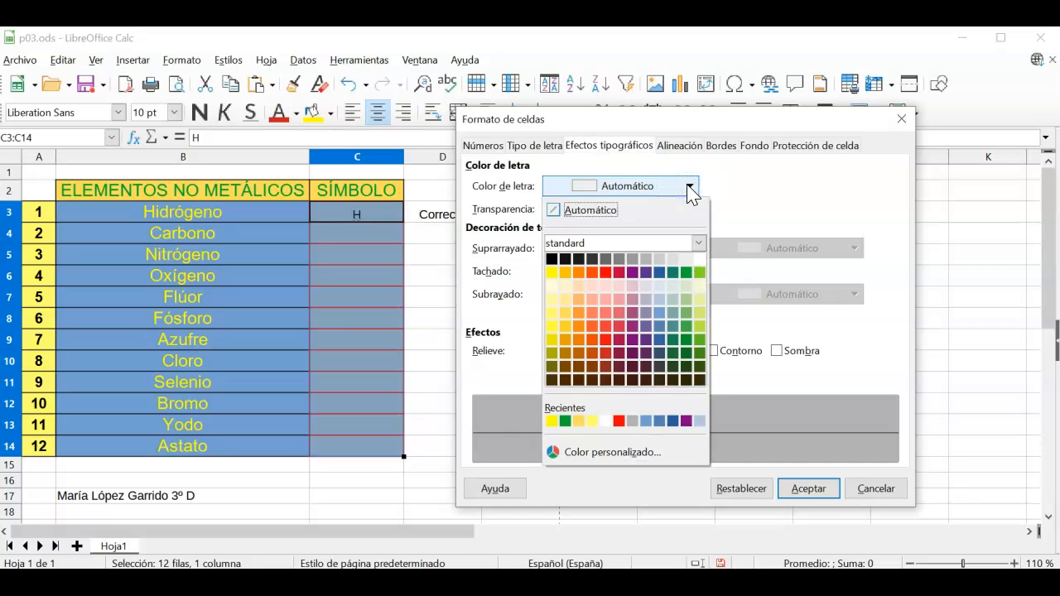
left_click(701, 260)
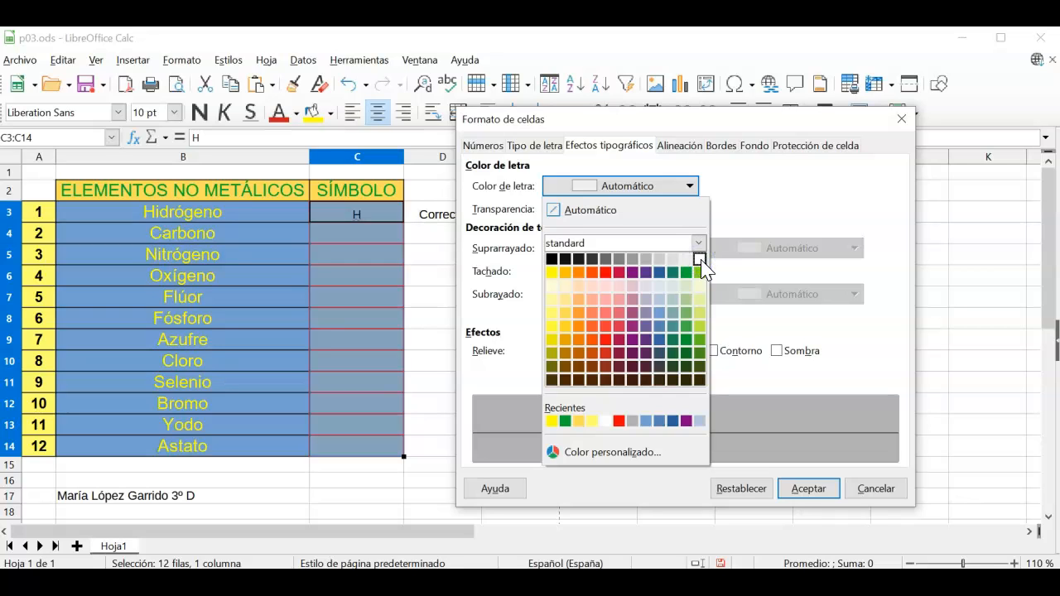
left_click(700, 258)
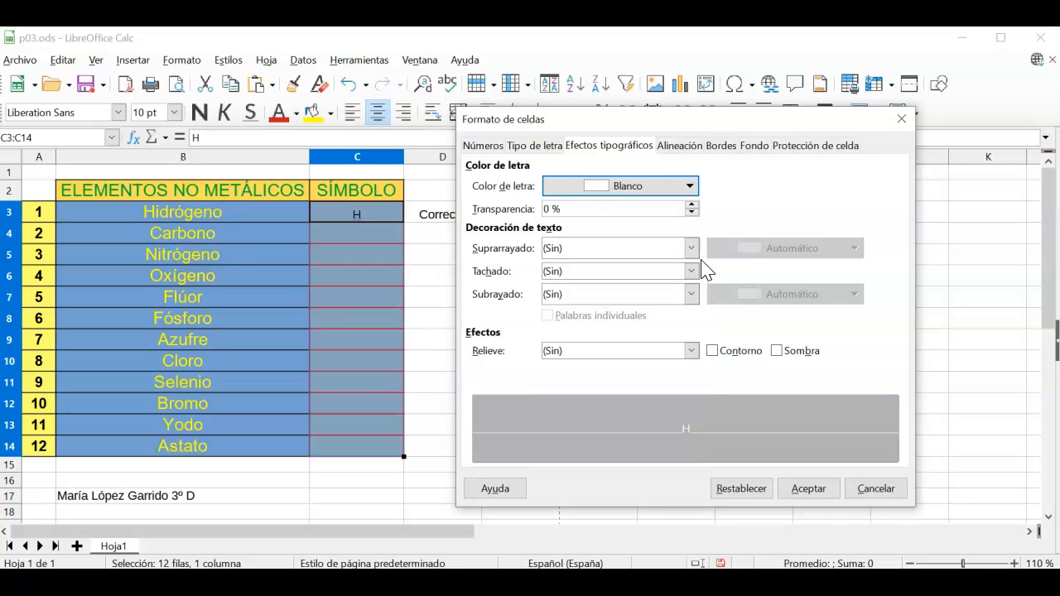
Step: Set the font of the symbol cells C3:C14 to Arial, style Negrita, size 12 pt, and apply the cell format
left_click(534, 145)
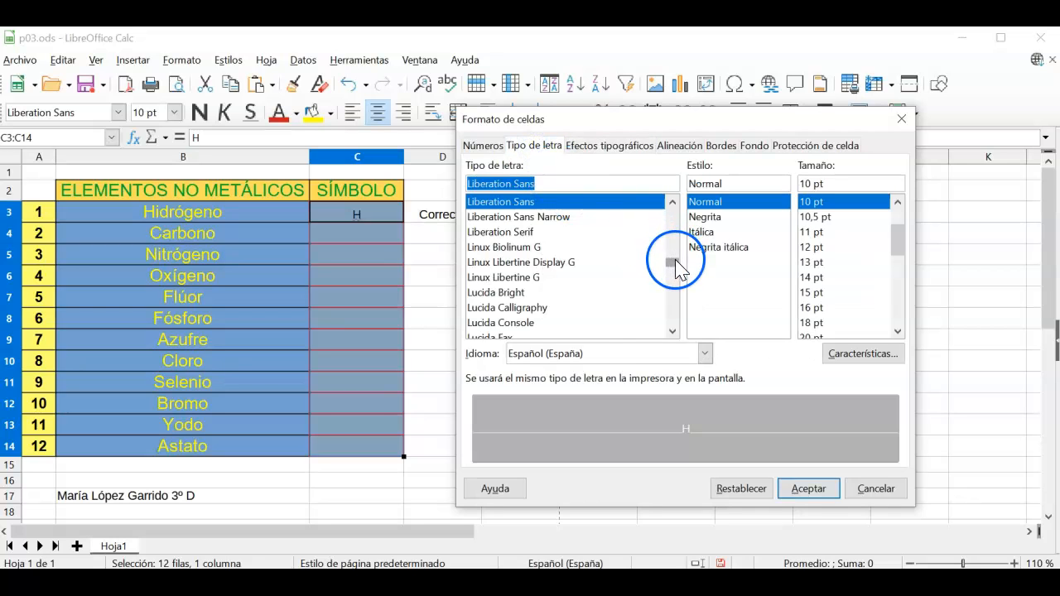
left_click_drag(677, 267, 675, 206)
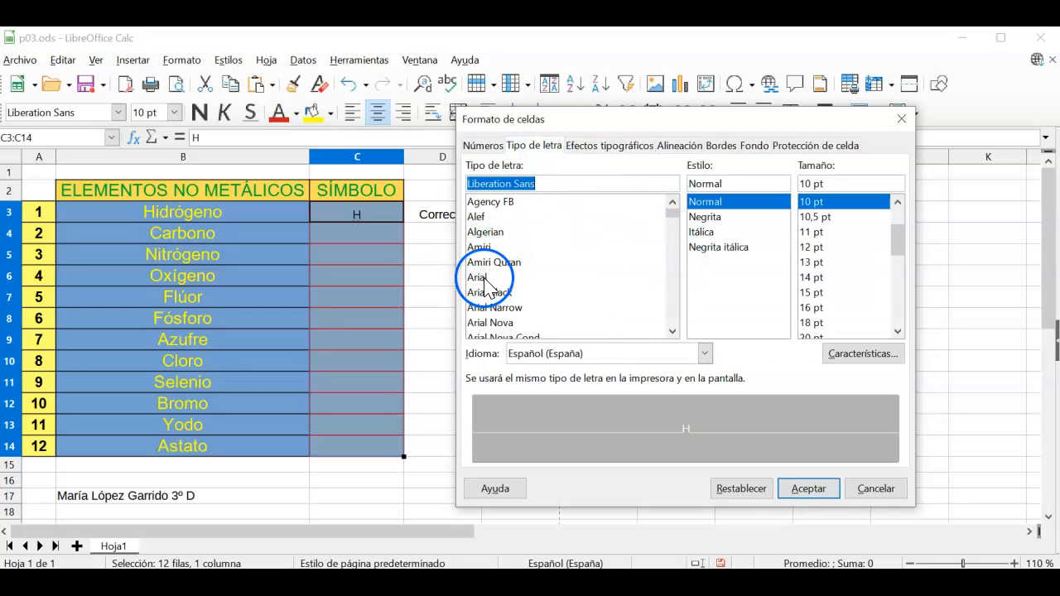
left_click(485, 280)
left_click(704, 219)
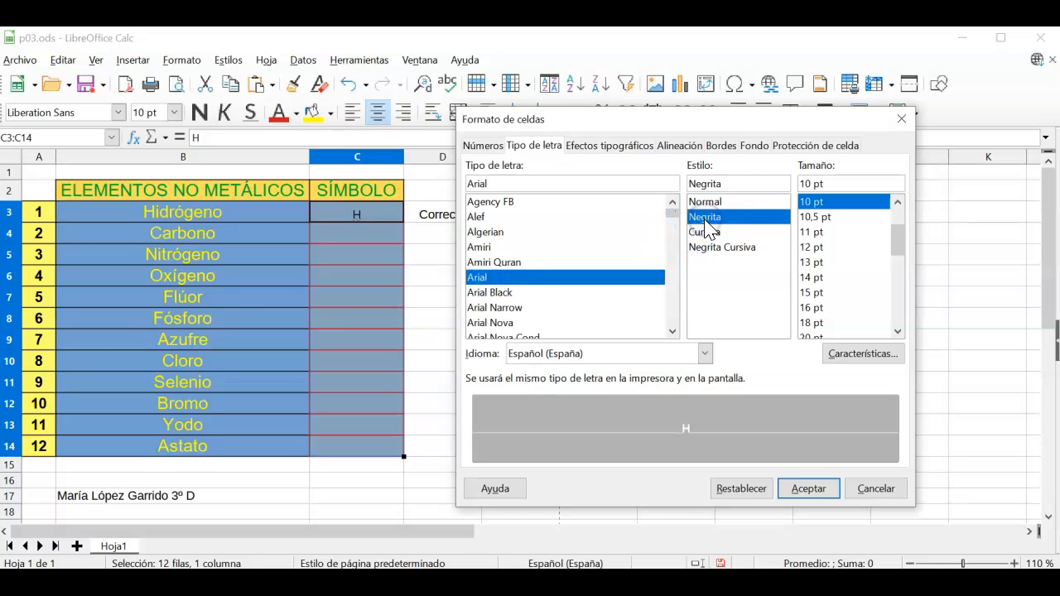
left_click(819, 247)
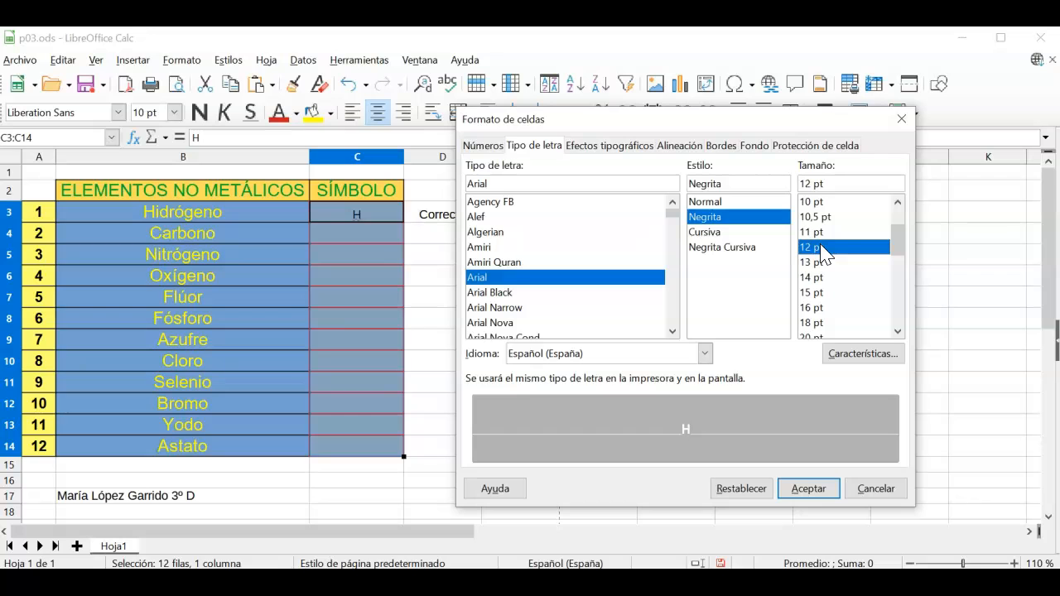
left_click(805, 489)
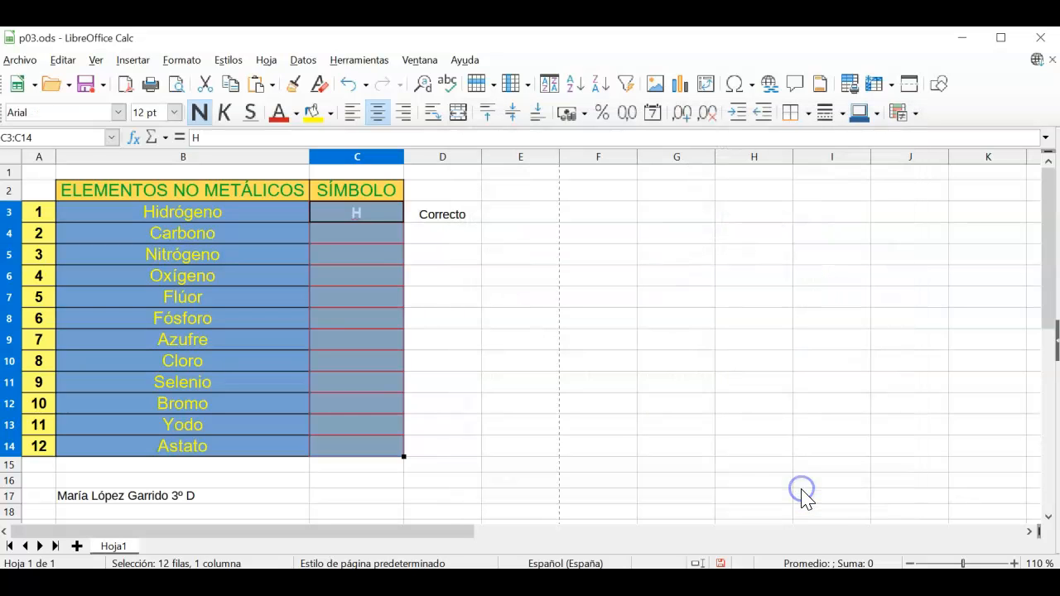
left_click(459, 347)
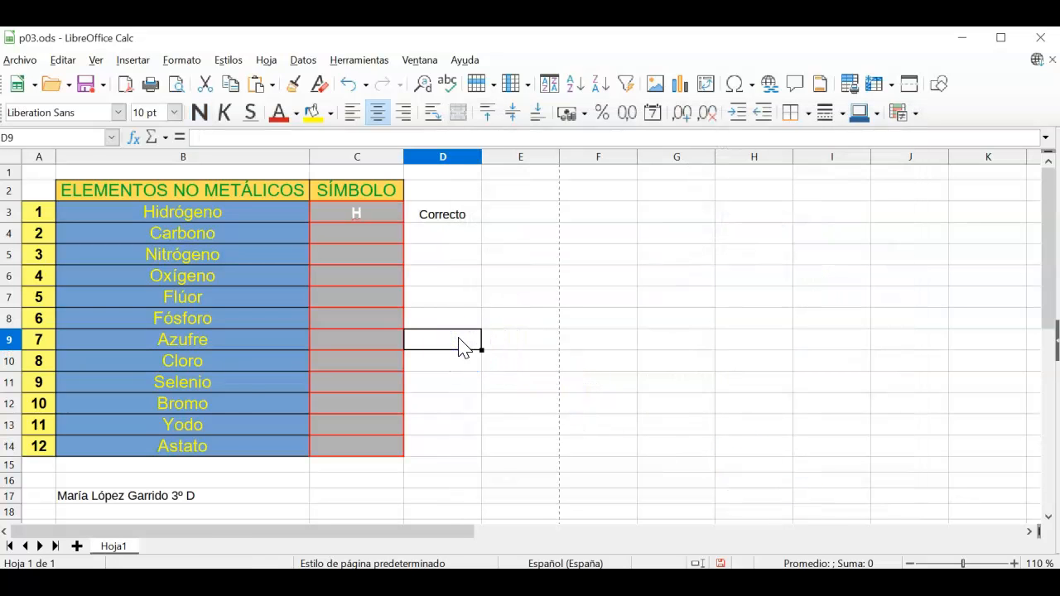
Step: Set the font size of the result cells D3:D14 to 12 pt in the cell format settings and apply it
left_click(446, 220)
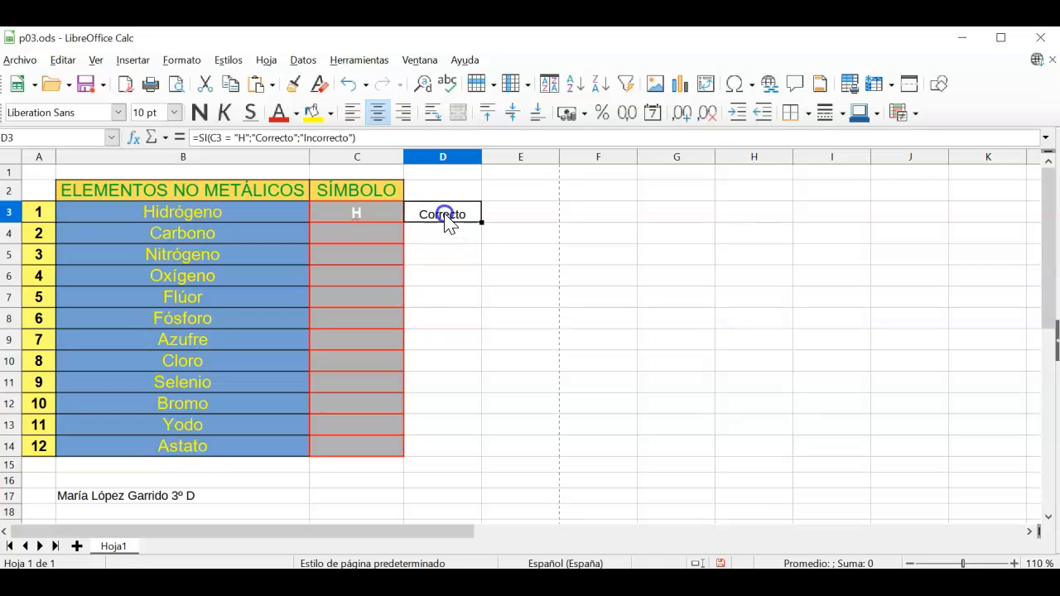
left_click_drag(444, 218, 468, 455)
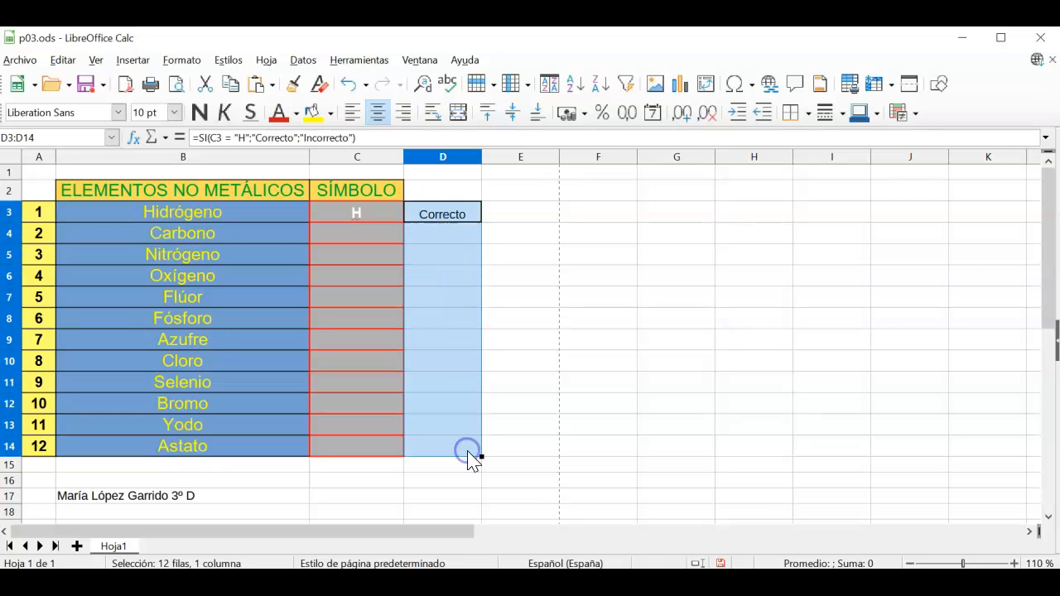
right_click(455, 269)
left_click(515, 508)
left_click_drag(466, 118, 698, 124)
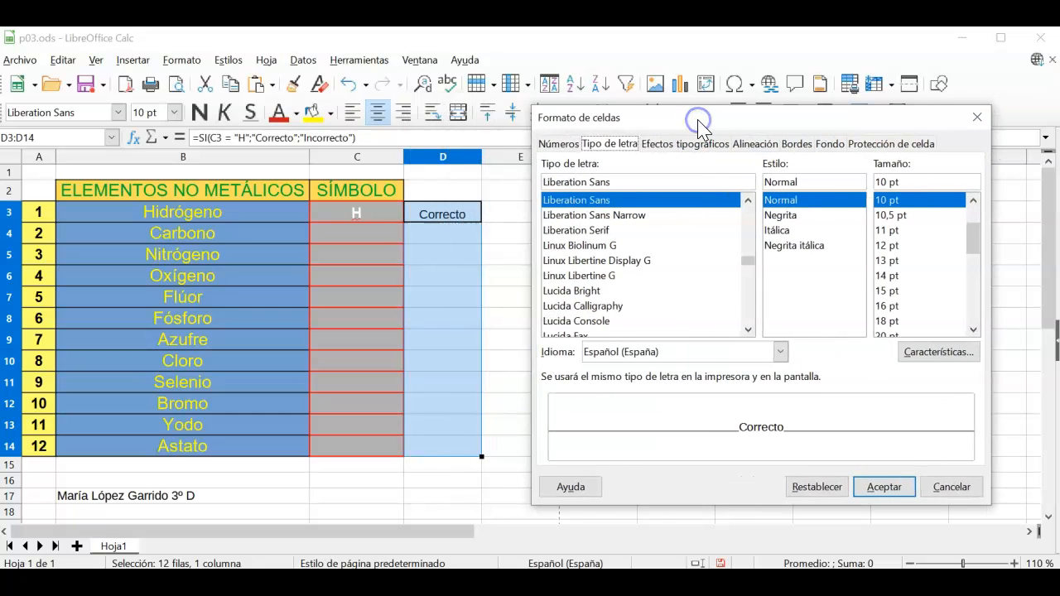
left_click(886, 245)
left_click(891, 487)
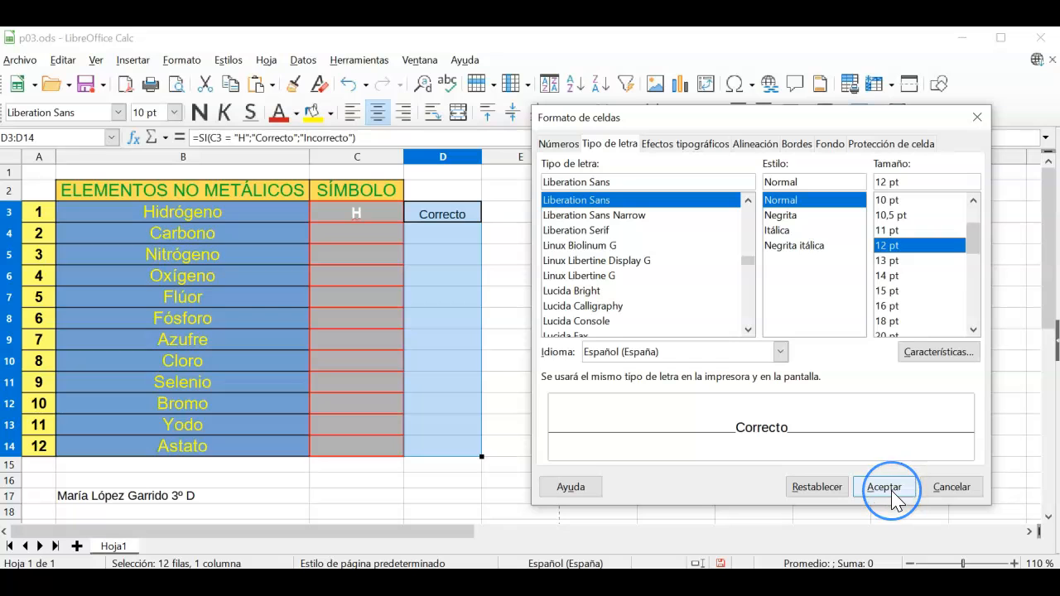
left_click(886, 489)
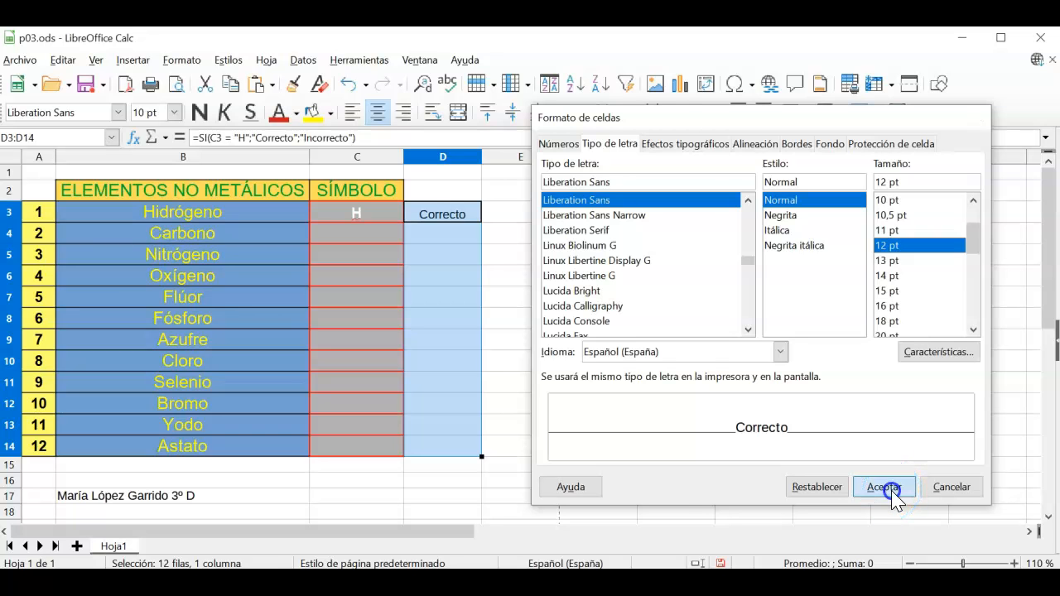
left_click(607, 341)
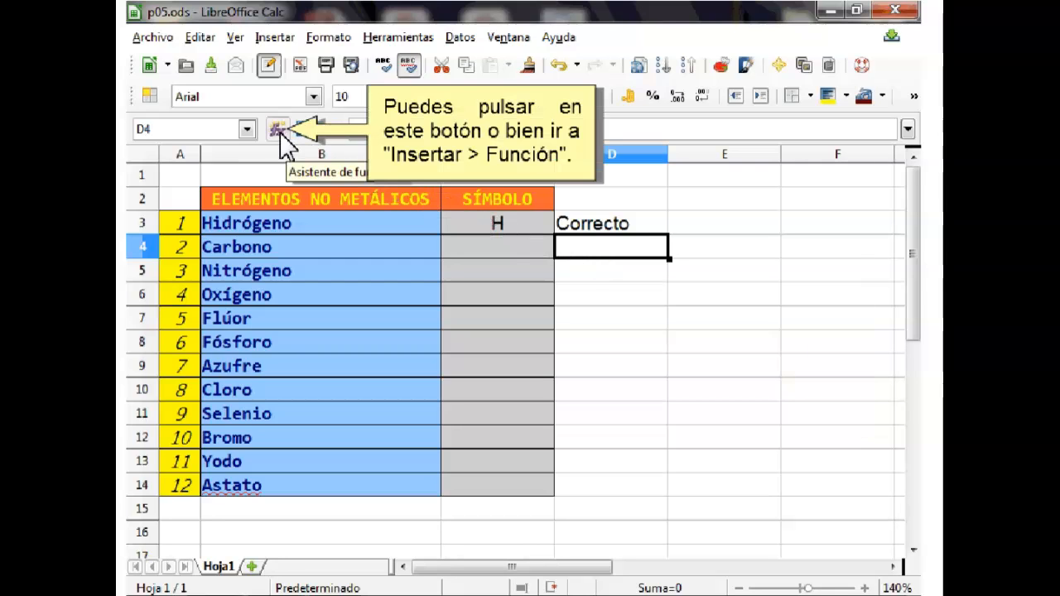
Step: In p05.ods, open the function wizard for cell D4 and choose the SI function from the Lógico category
left_click(275, 37)
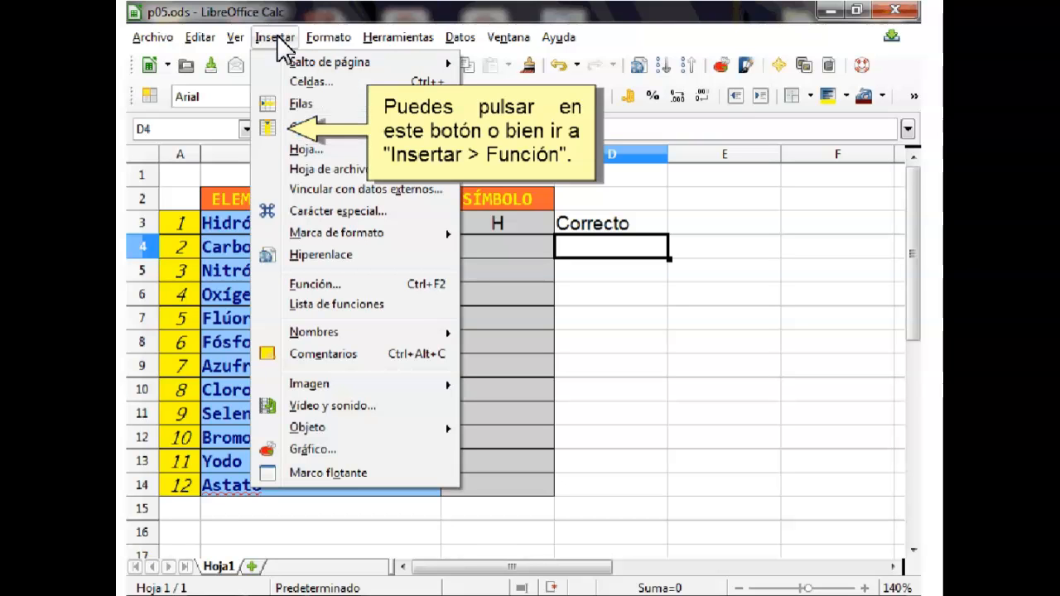
left_click(332, 285)
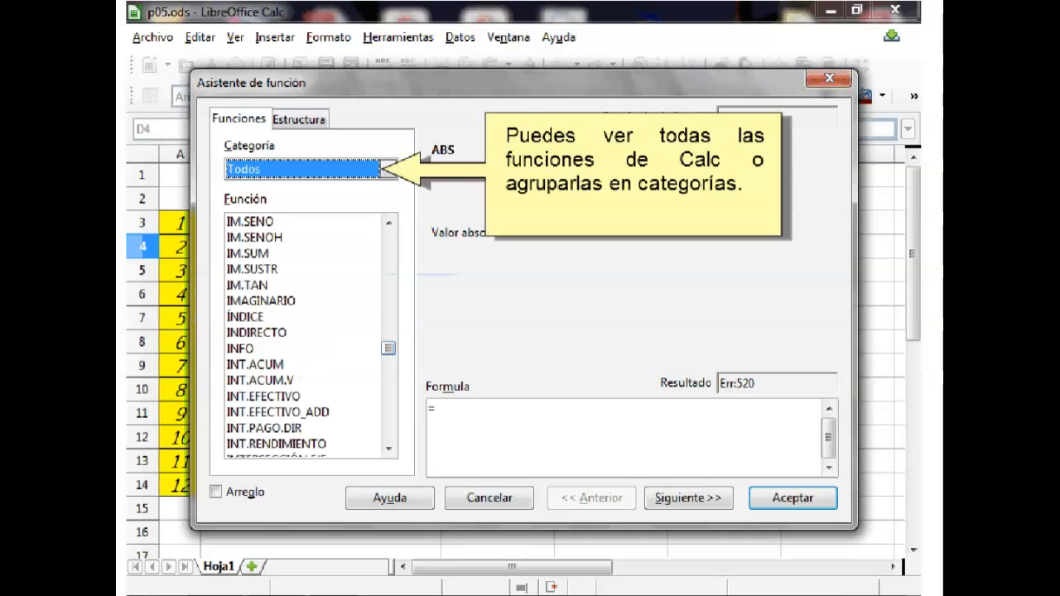
key("alt+Down")
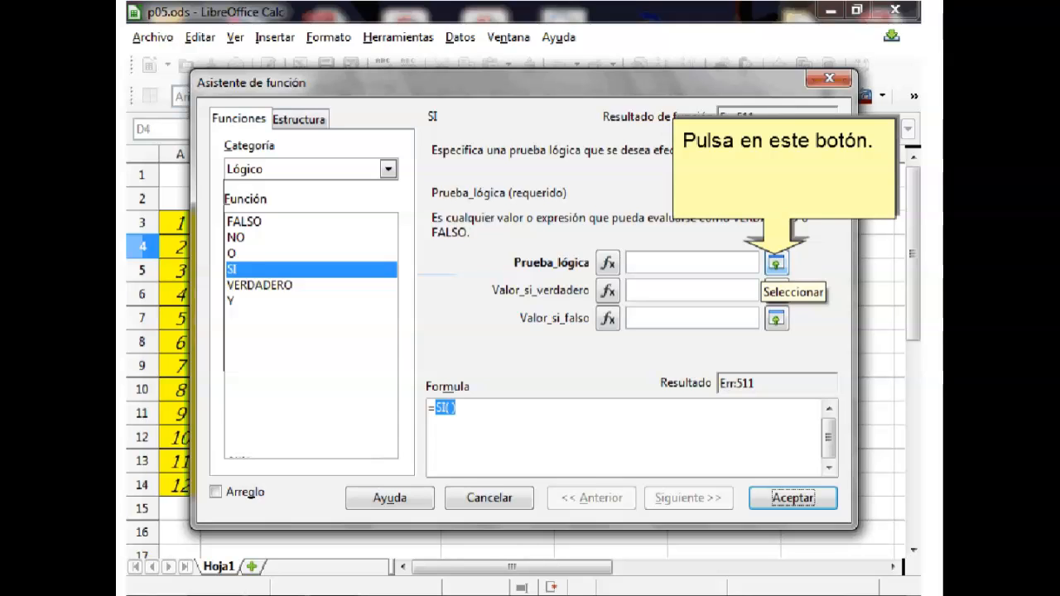
Step: Complete the SI function in D4 with the test C4="C", true value "Correcto" and false value "Incorrecto", and accept it
left_click(776, 263)
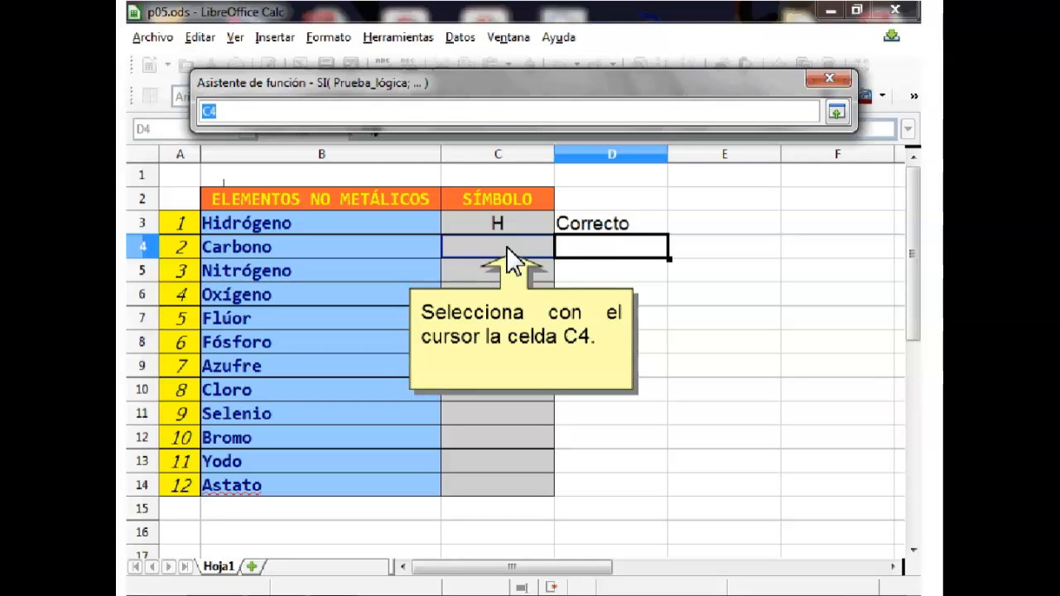
left_click(259, 109)
type("=\"C\"")
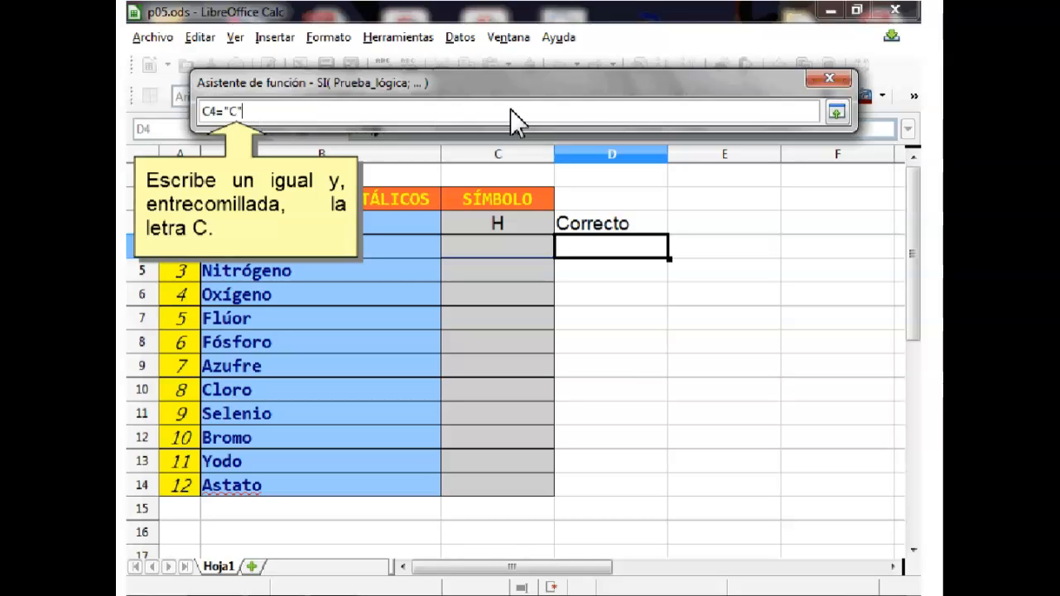
left_click(836, 112)
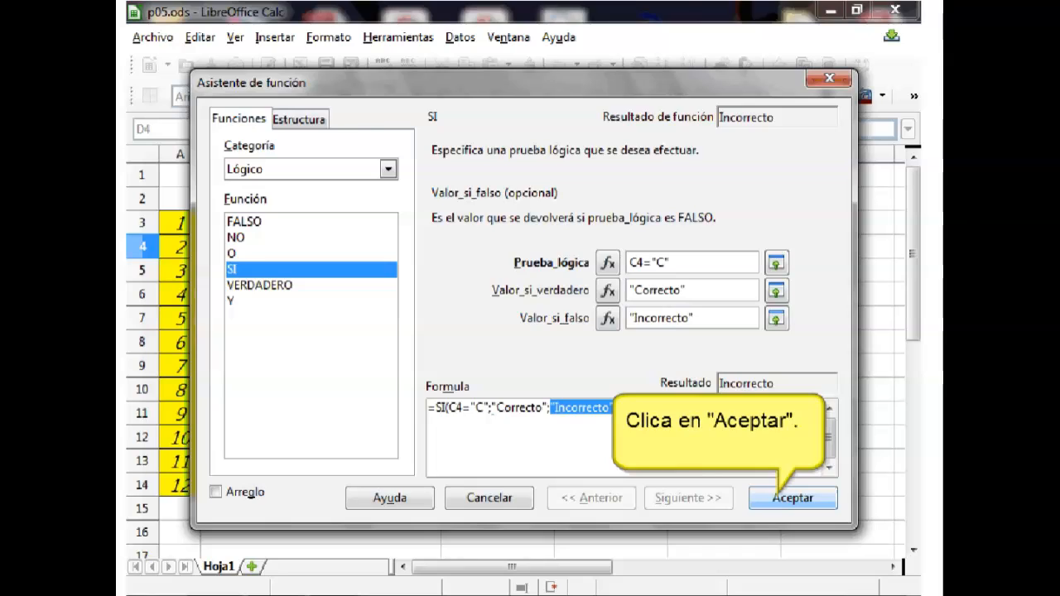
key("Return")
left_click(139, 571)
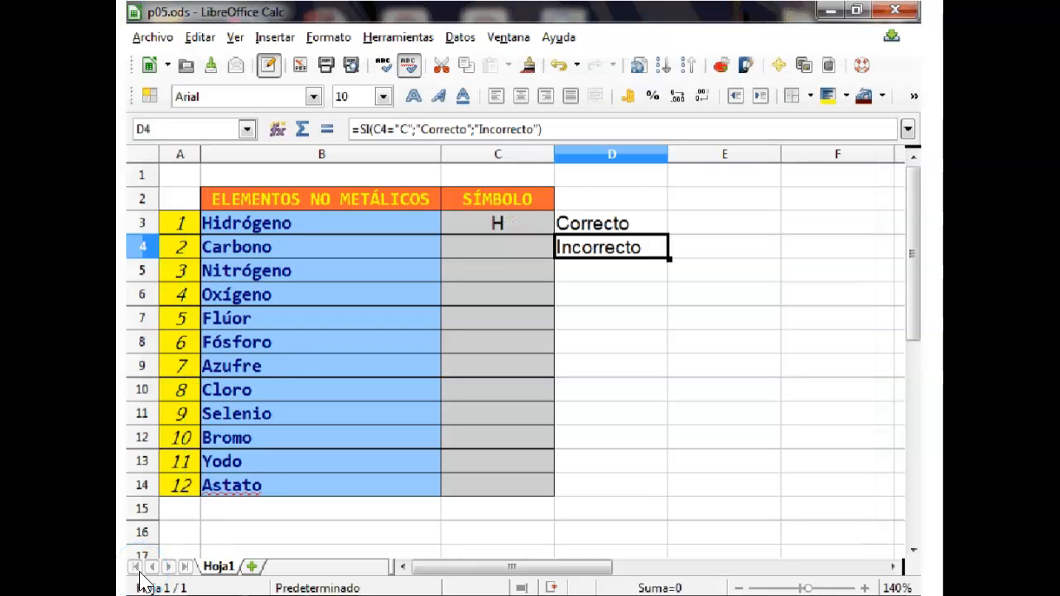
Step: Switch to p03.ods and open the function wizard for cell D4, keeping its window clear of the result column
left_click(444, 238)
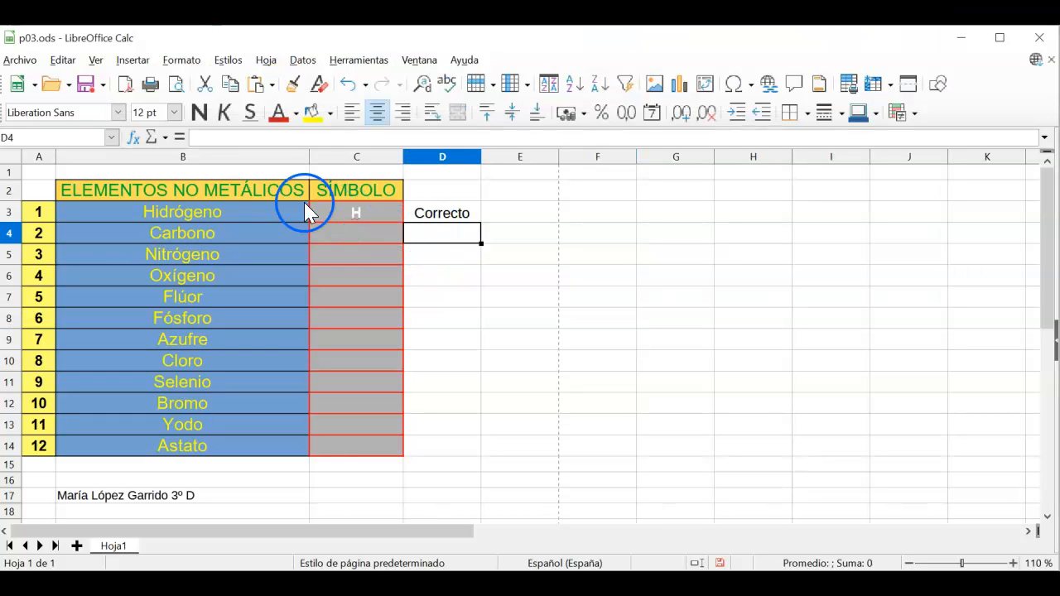
left_click(135, 145)
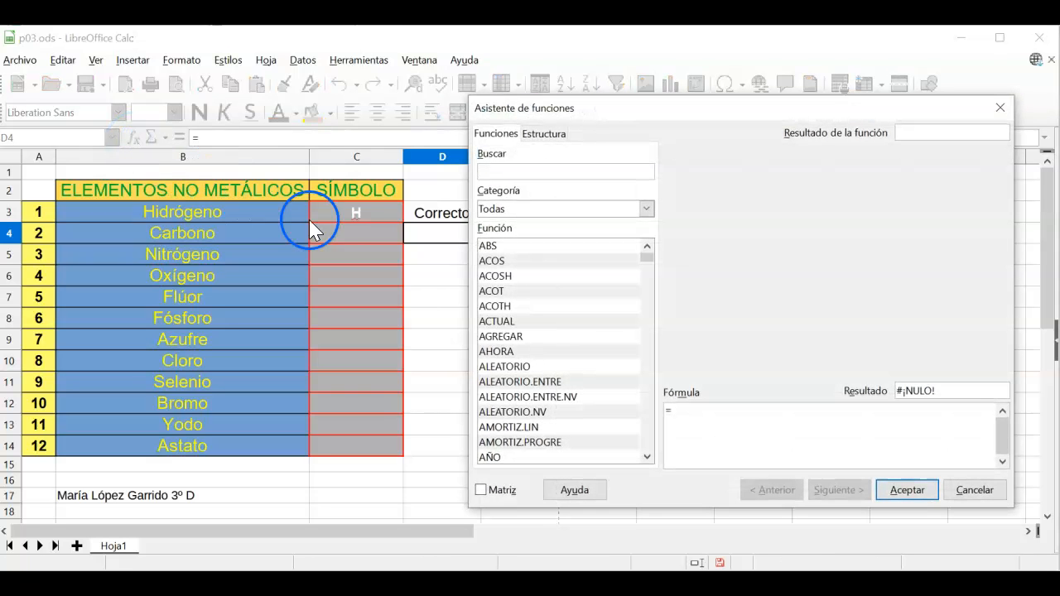
left_click(1000, 108)
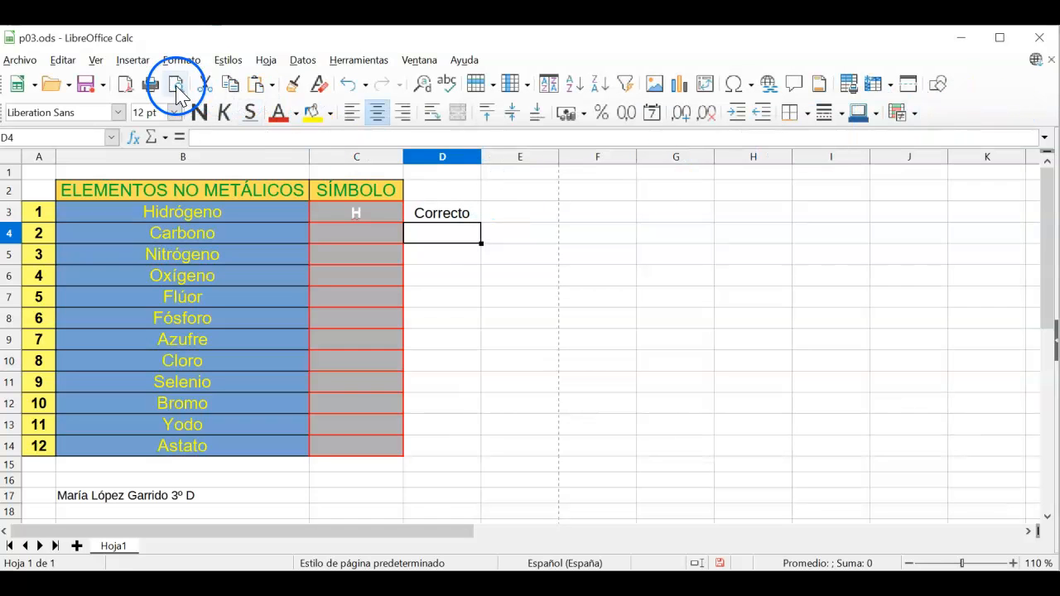
left_click(141, 63)
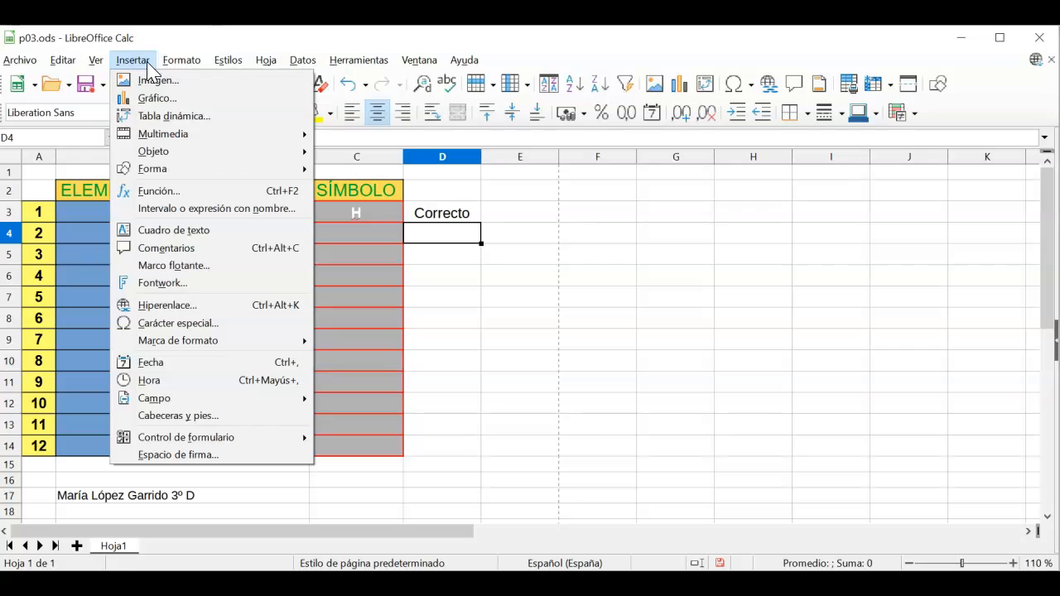
left_click(177, 192)
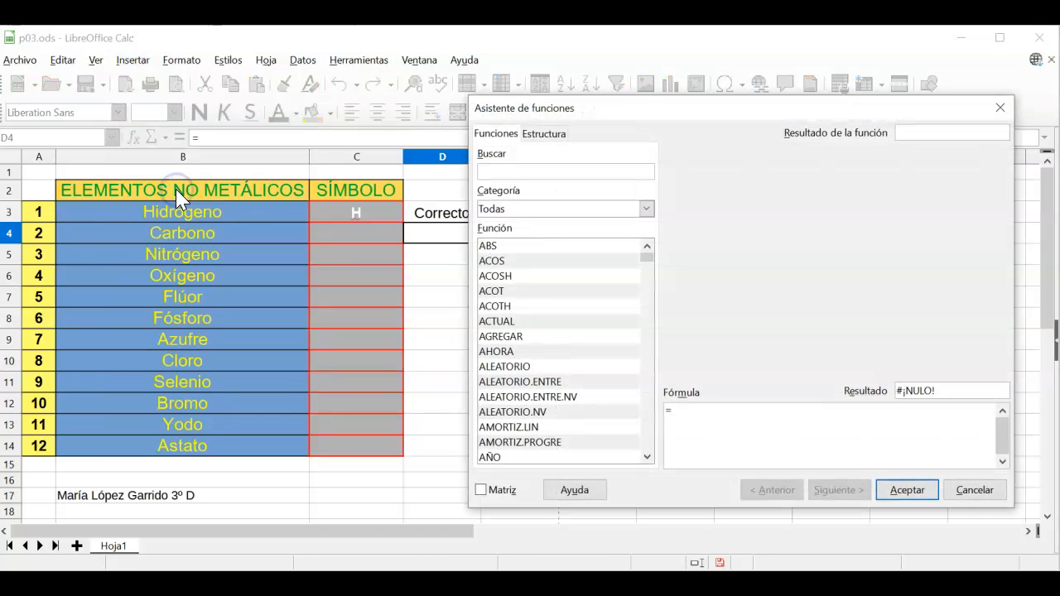
left_click(627, 124)
left_click_drag(627, 124, 656, 132)
left_click(667, 195)
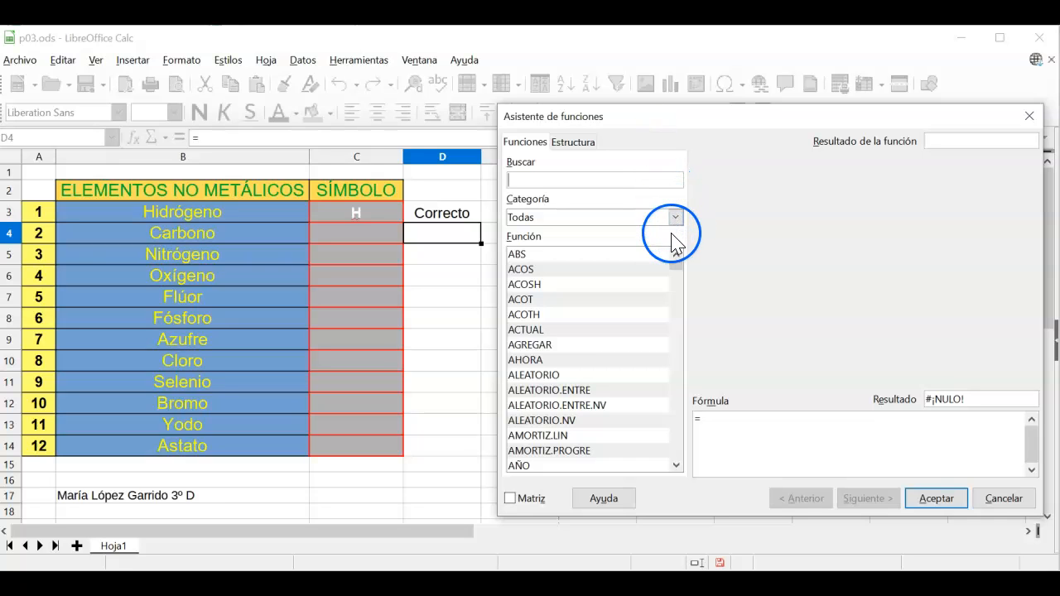
Step: Choose the SI function from the Lógica category and proceed to its arguments
left_click(676, 219)
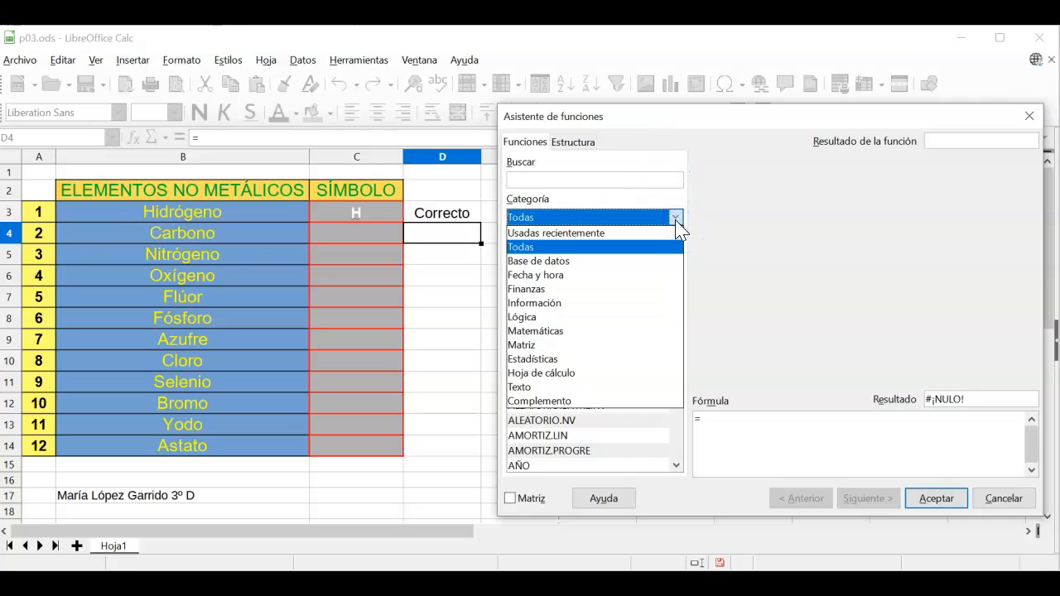
left_click(613, 276)
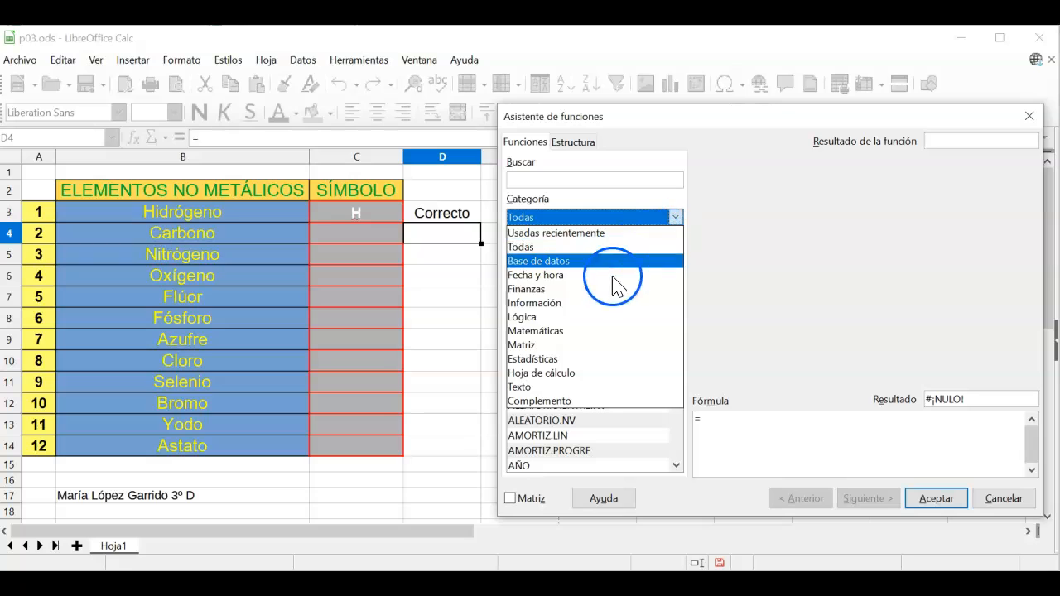
left_click(619, 318)
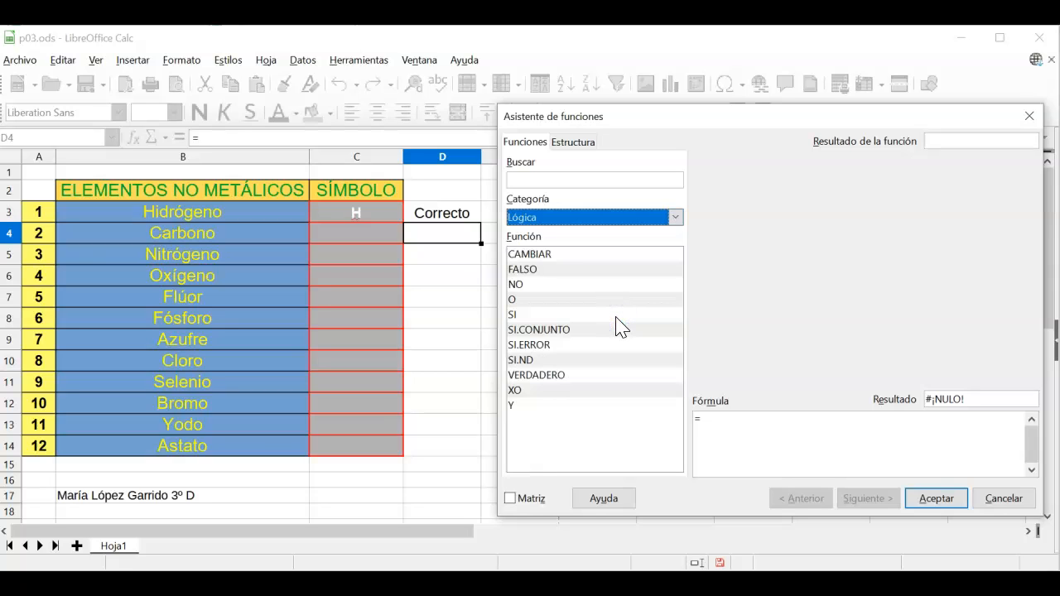
left_click(617, 317)
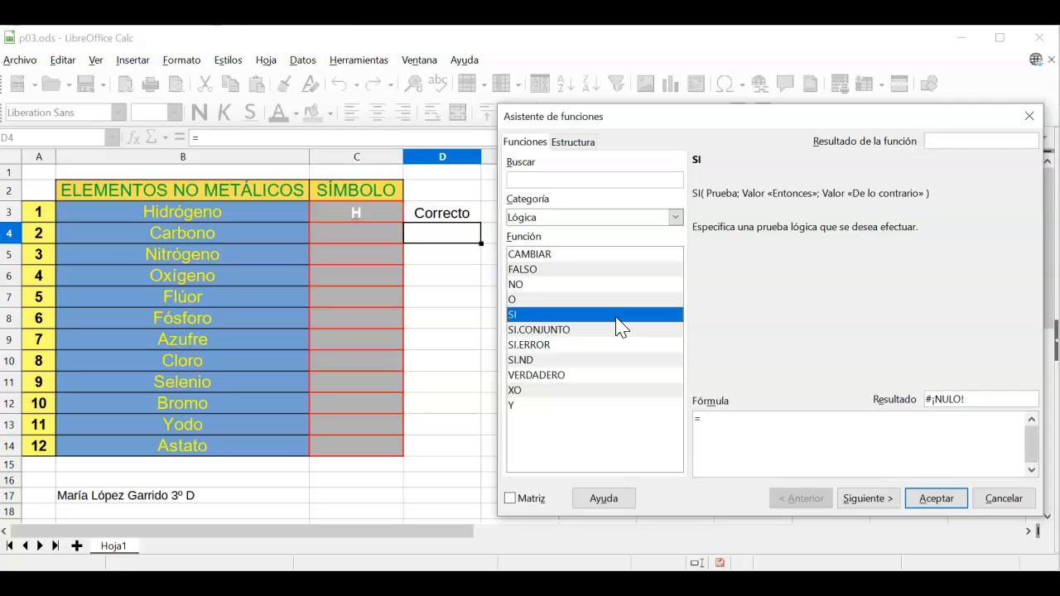
left_click(870, 499)
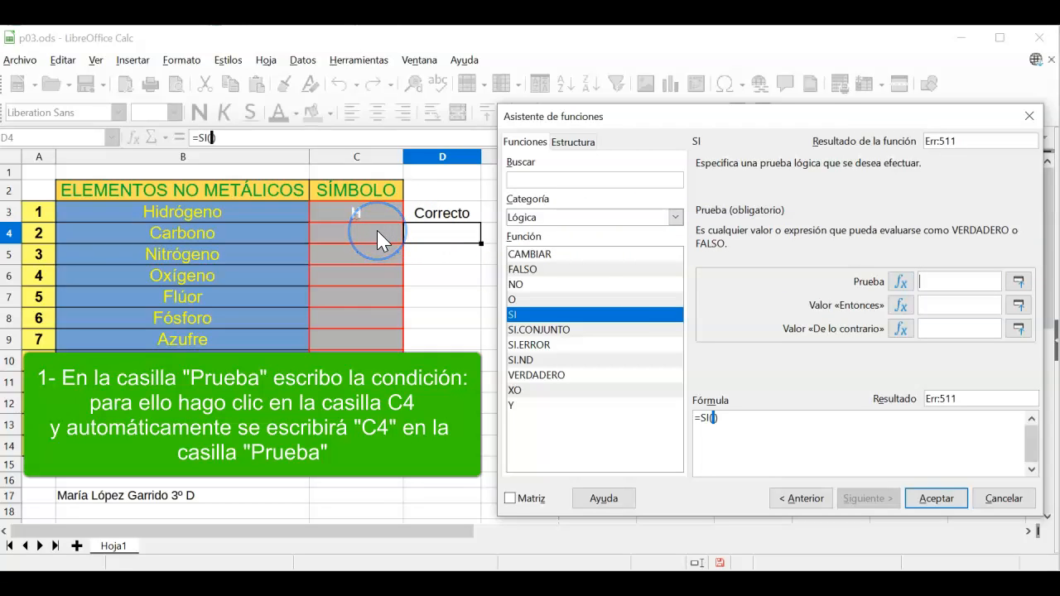
Step: Enter the condition C4="C" as the Prueba argument of the SI function, taking the reference from cell C4
left_click(377, 230)
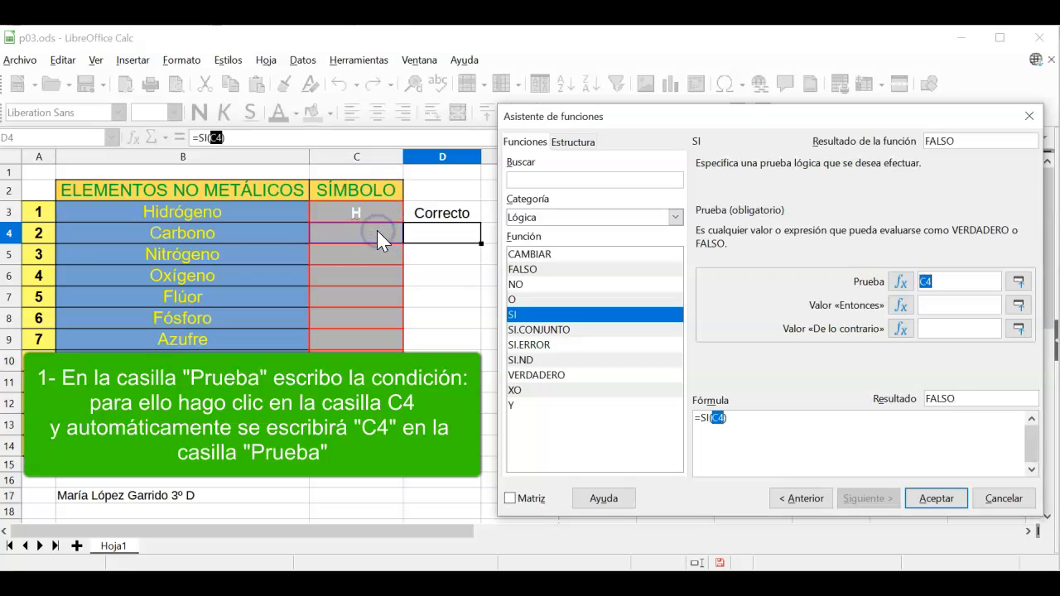
left_click(960, 286)
type("=")
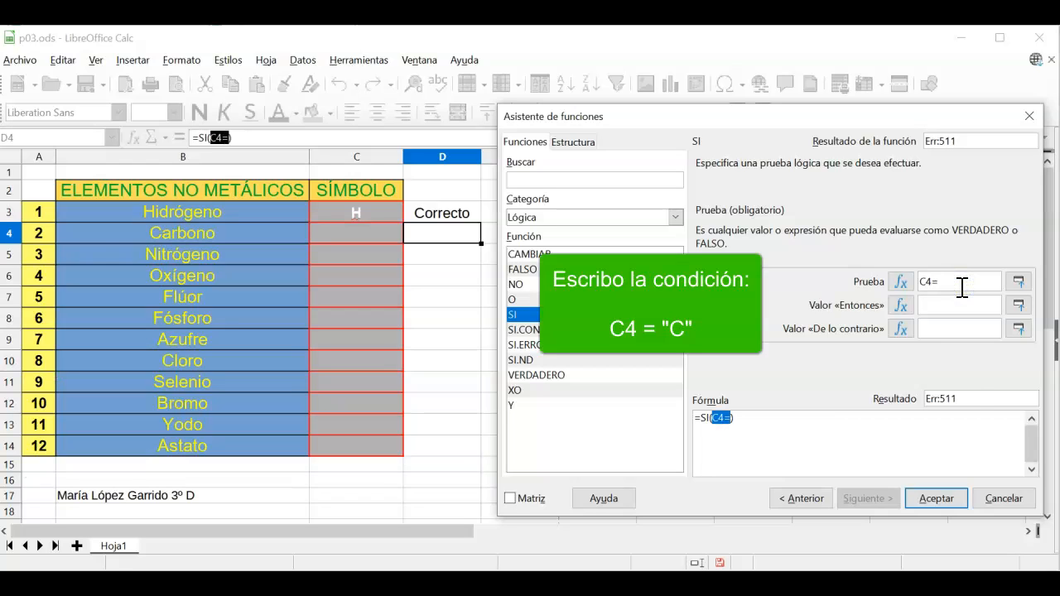
type("\"")
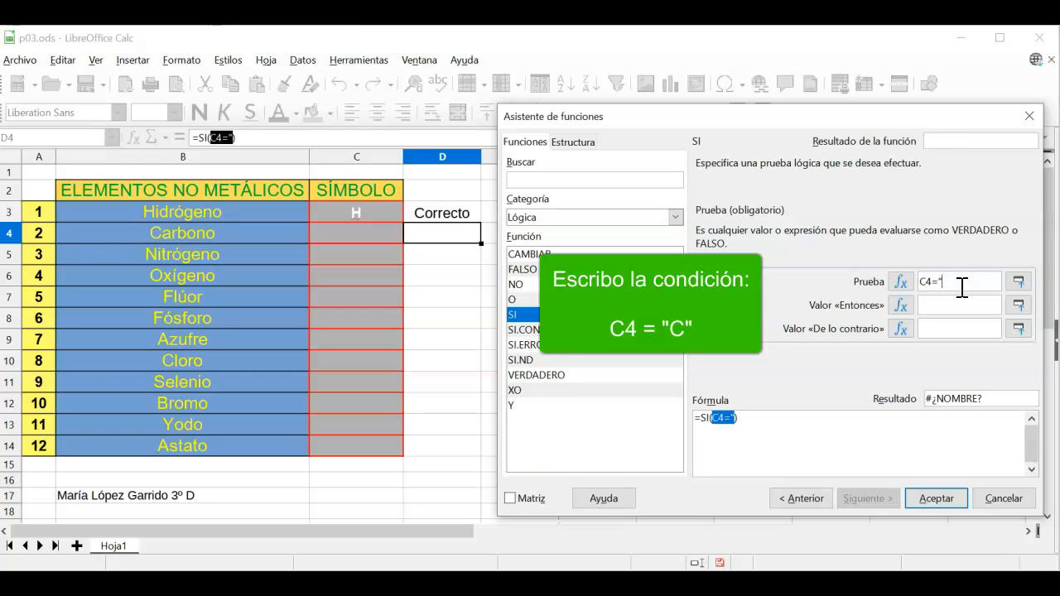
type("C\"")
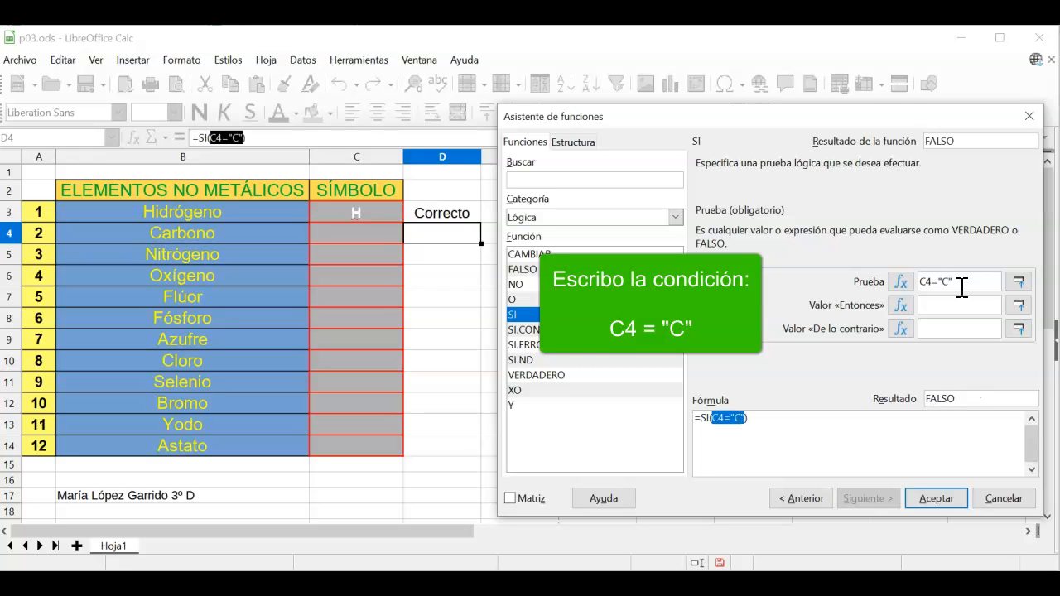
left_click(964, 303)
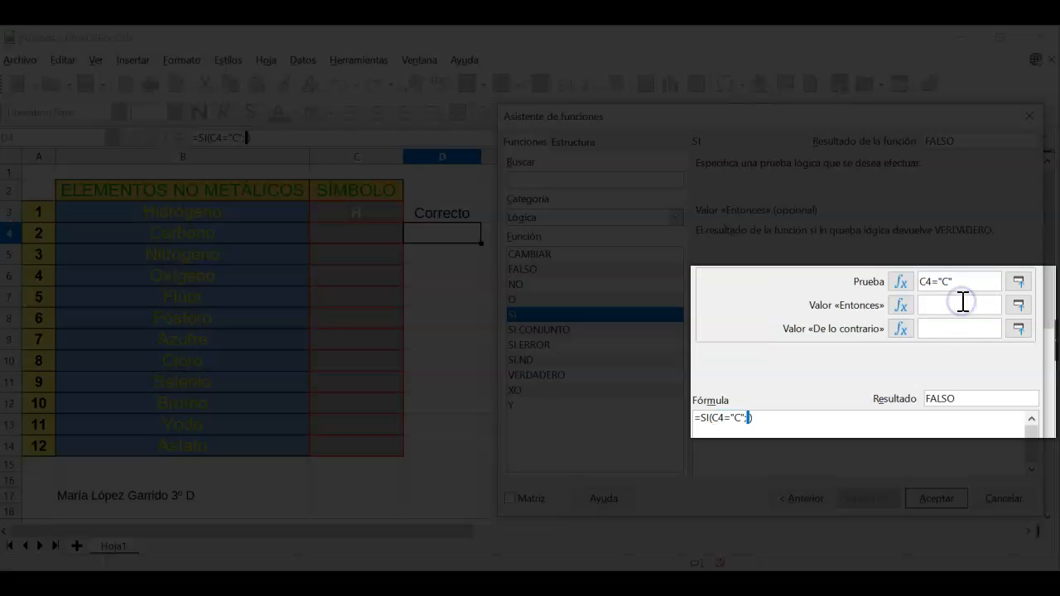
Step: Enter Correcto as the Valor «Entonces» argument and Incorrecto as the Valor «De lo contrario» argument of the SI function
type("Correcto")
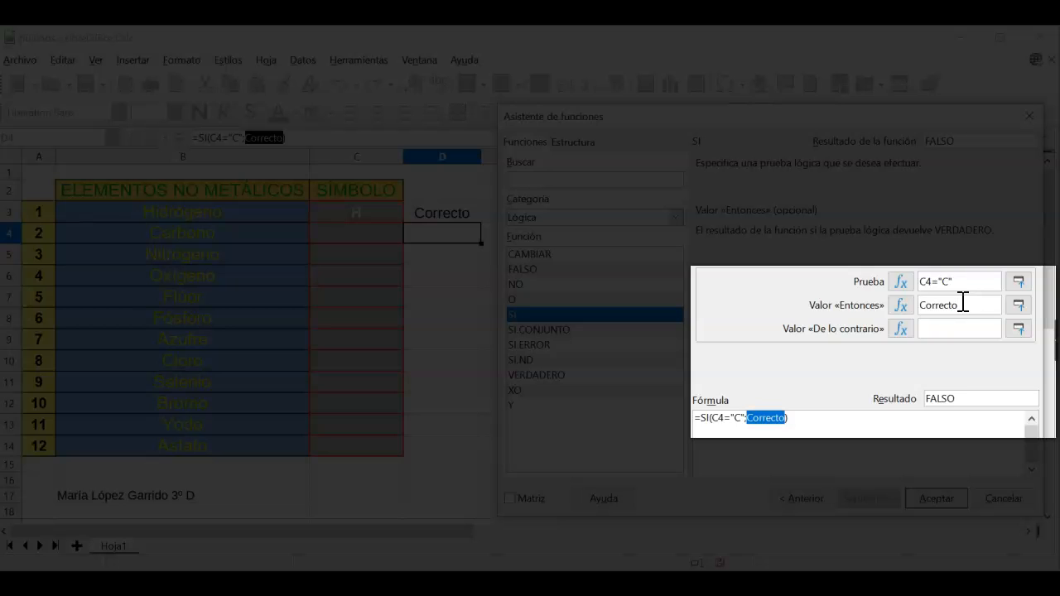
left_click(945, 328)
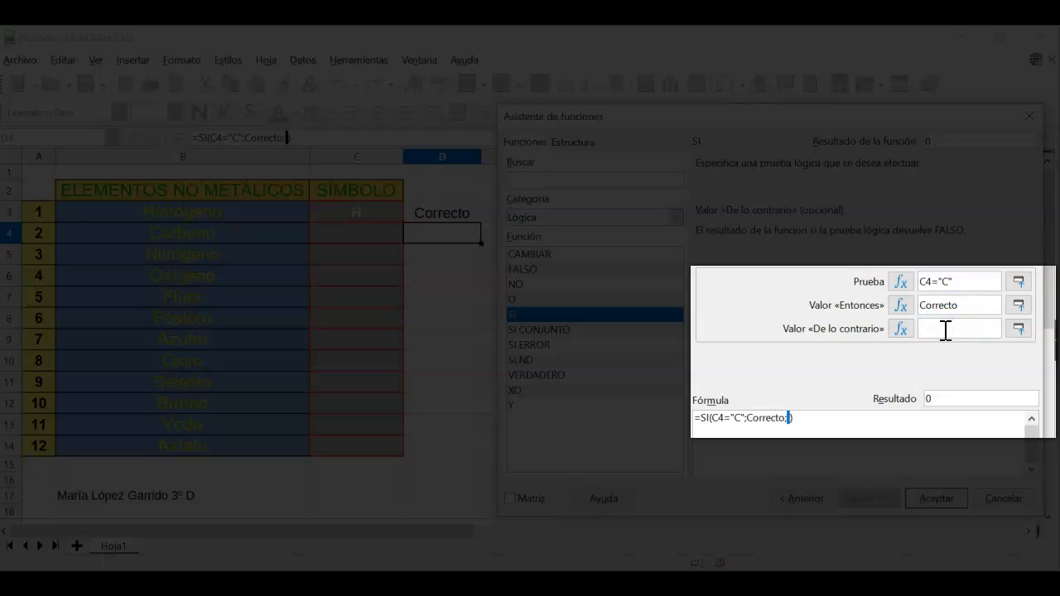
type("Incorrecto")
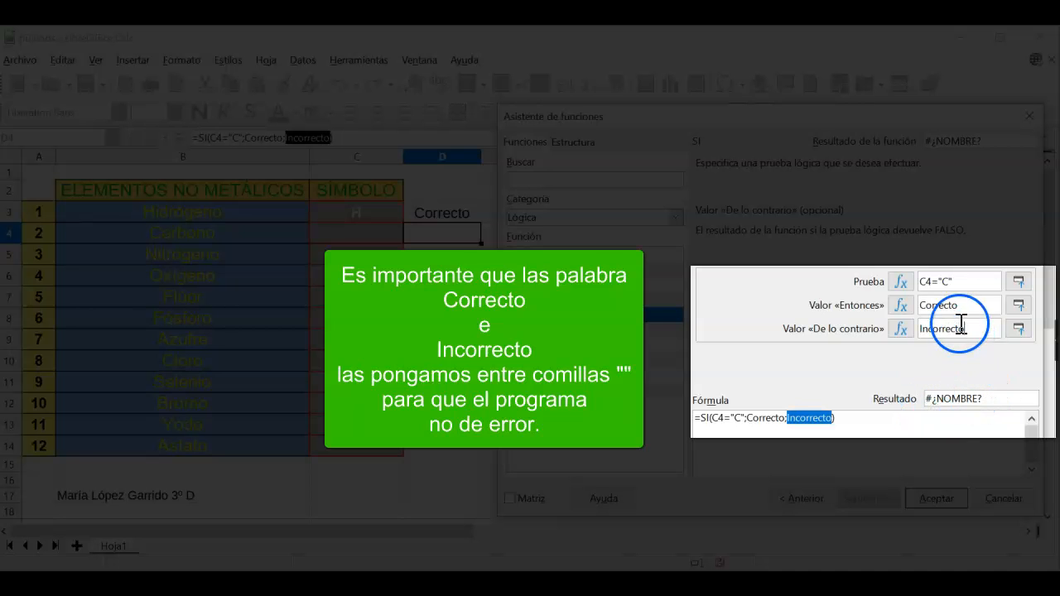
Step: Enclose the Valor «Entonces» argument in quotation marks so it reads "Correcto"
double_click(929, 305)
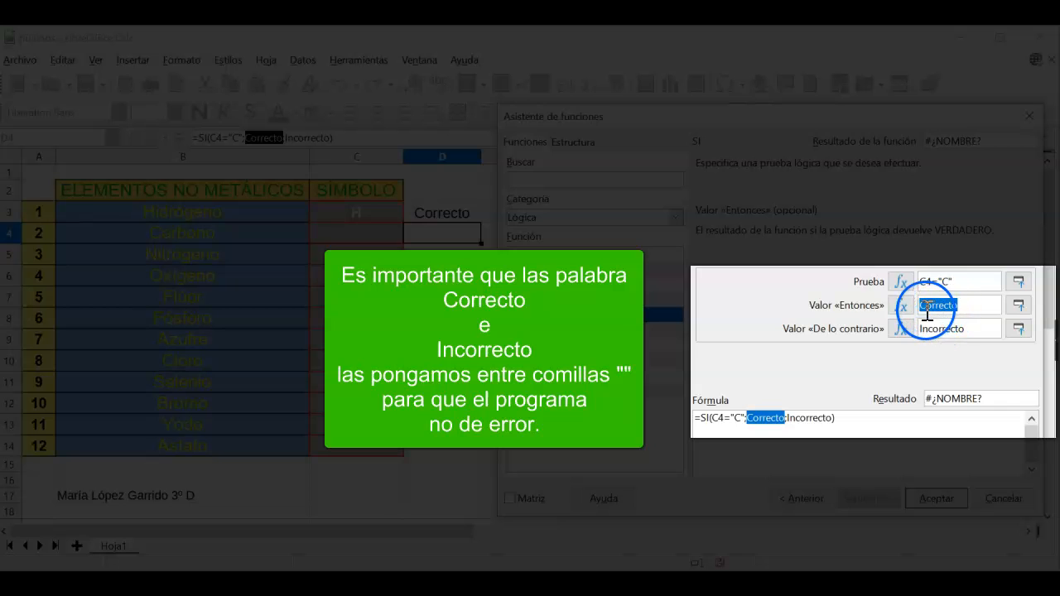
left_click(921, 305)
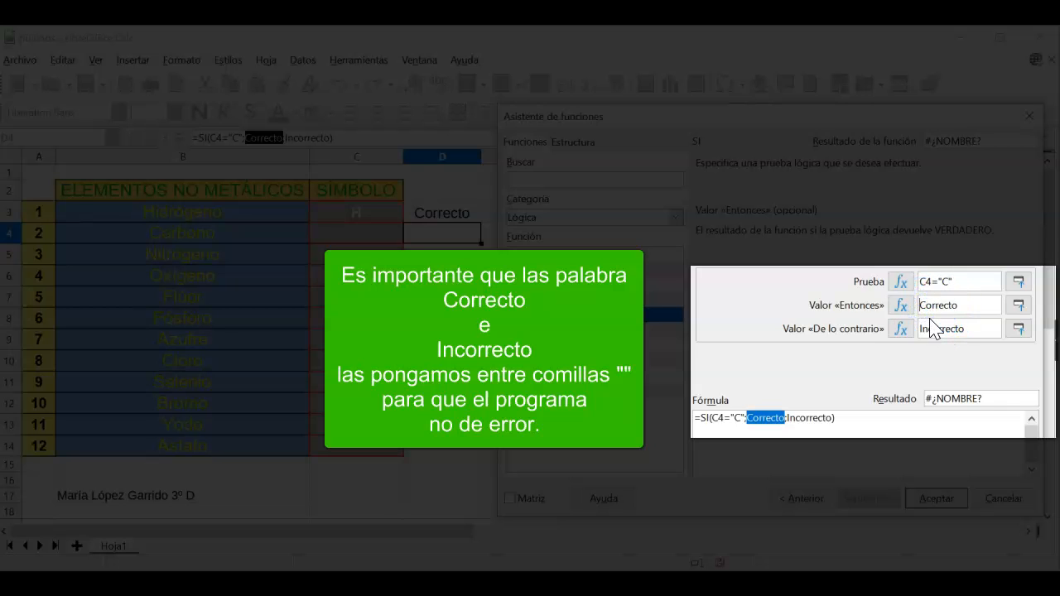
type("\"")
left_click(963, 305)
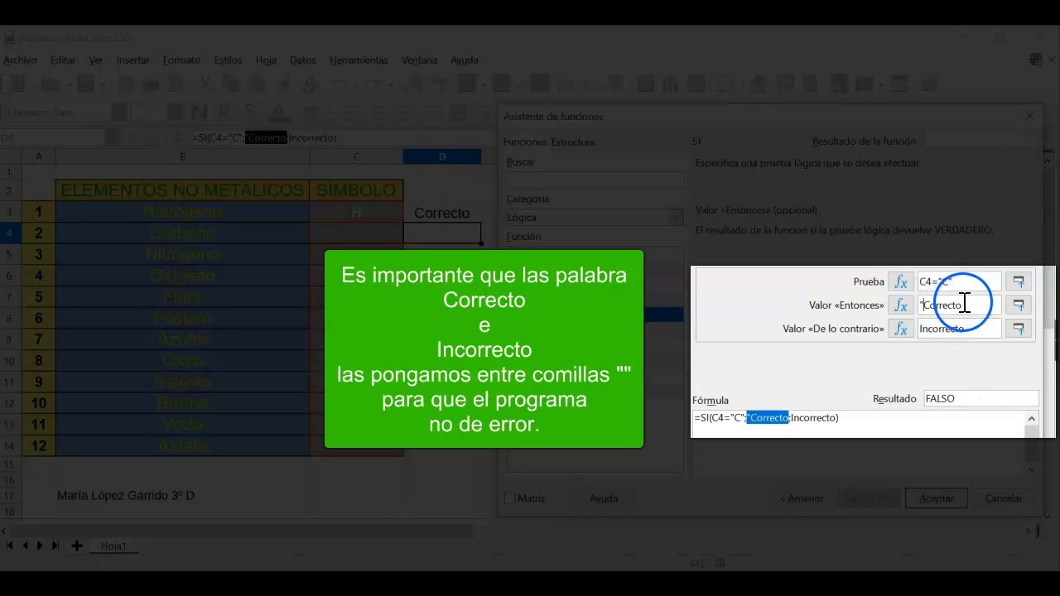
type("\"")
Step: Enclose the Valor «De lo contrario» argument in quotation marks as "Incorrecto" and accept the function
left_click(918, 331)
left_click_drag(919, 329, 954, 332)
left_click(974, 329)
type("\"")
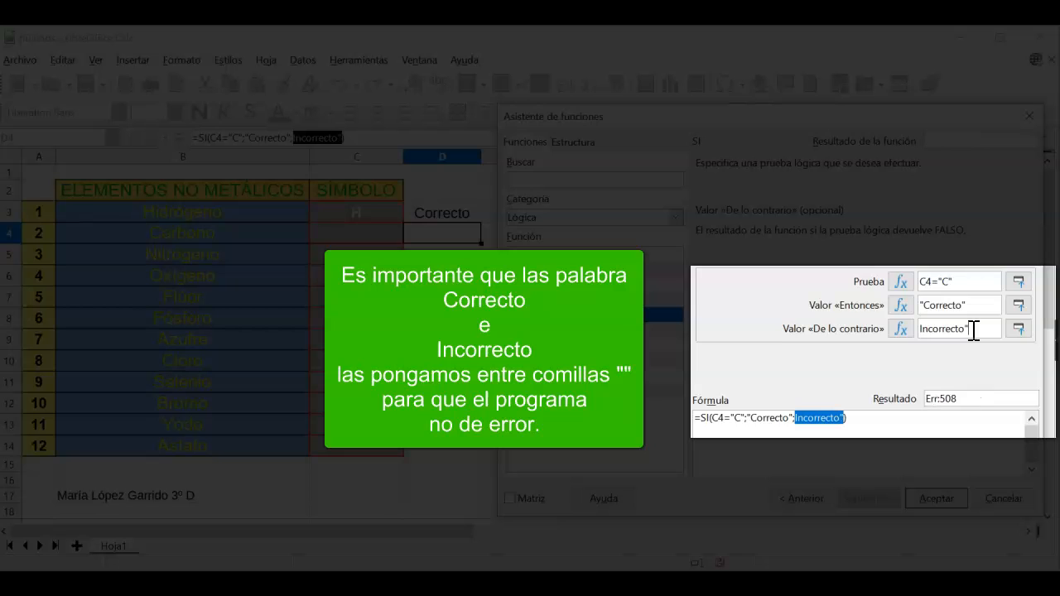
left_click(914, 327)
left_click(952, 365)
type("\"")
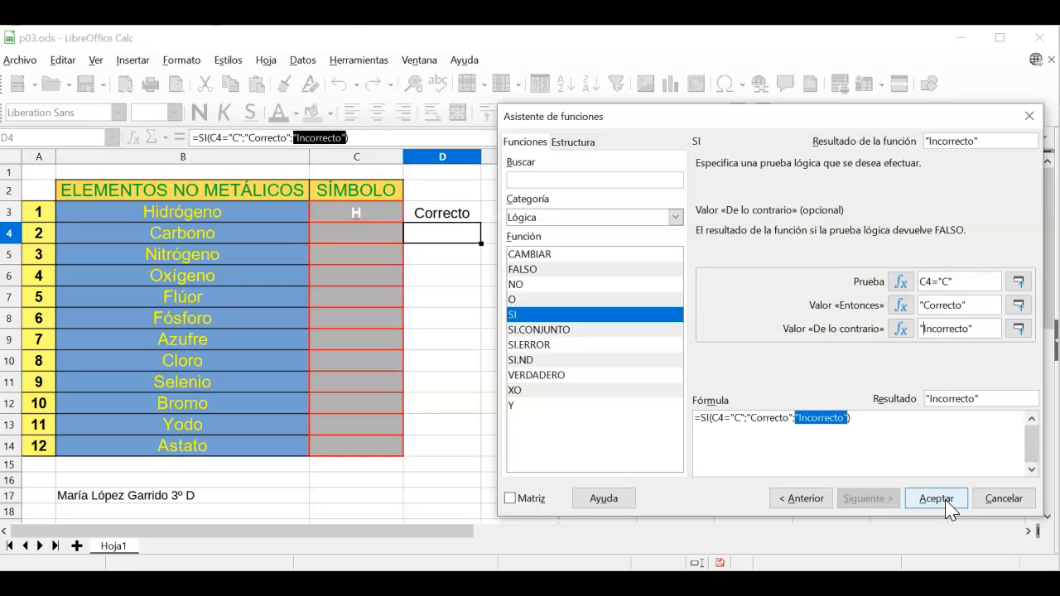
left_click(935, 499)
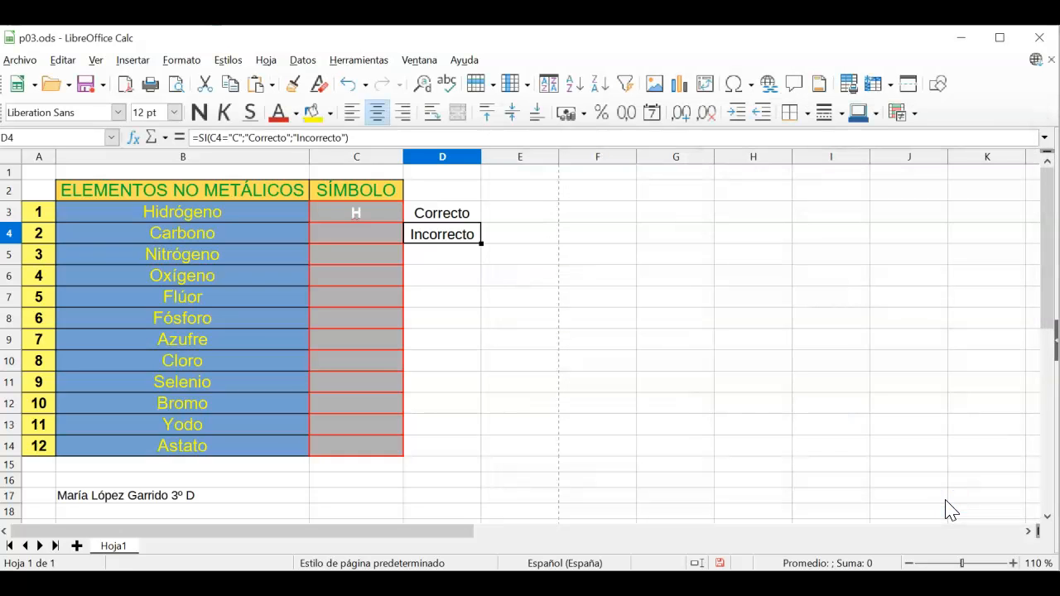
Step: Enter the symbol C for Carbono in cell C4 to test the formula with the correct answer
left_click(374, 234)
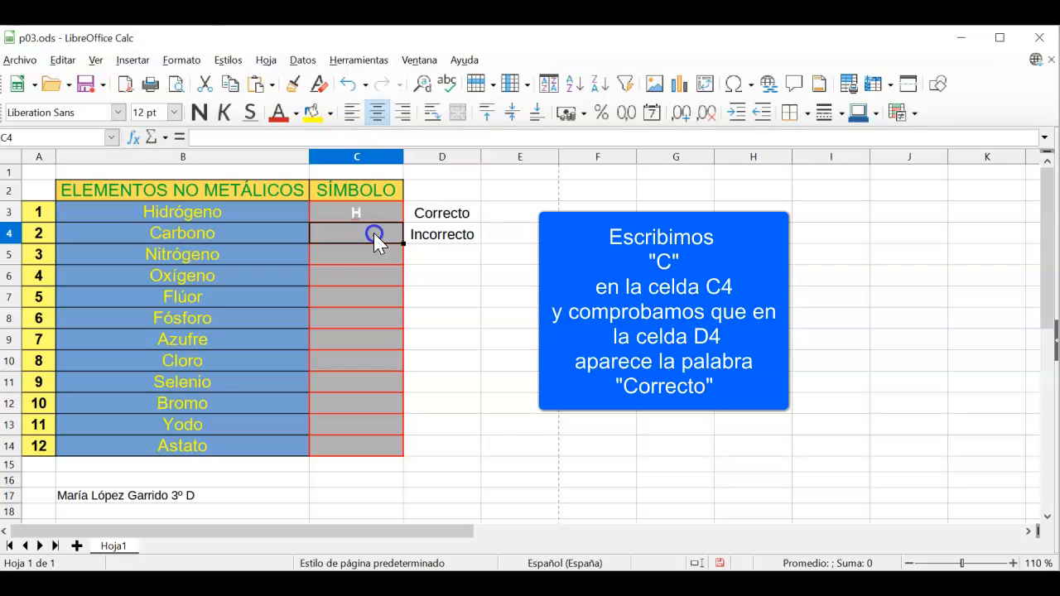
type("C")
key("Return")
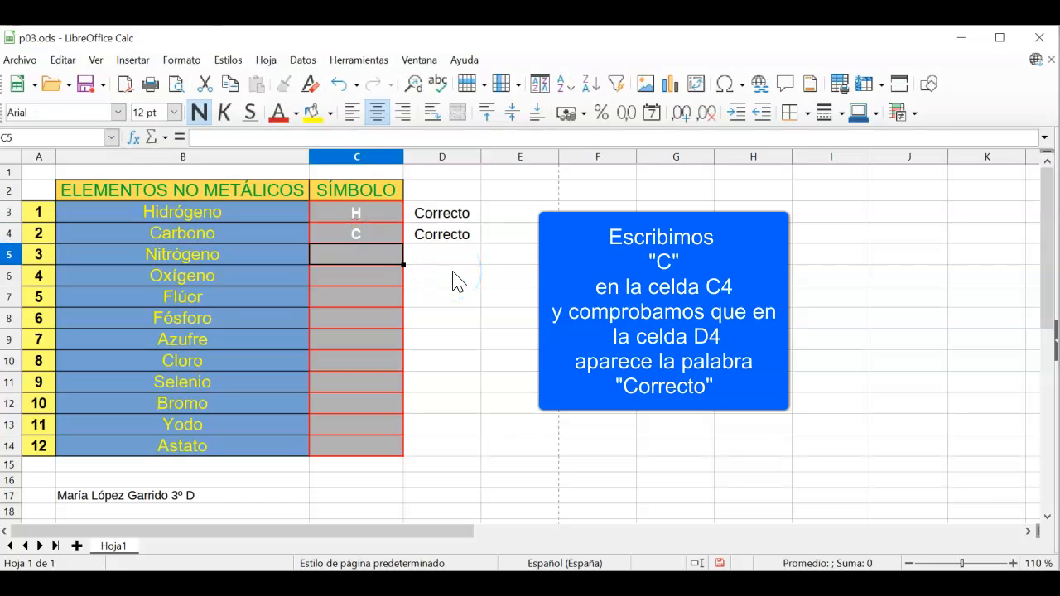
Step: Test the formula with the wrong symbol d in cell C4, and restore C
key("Up")
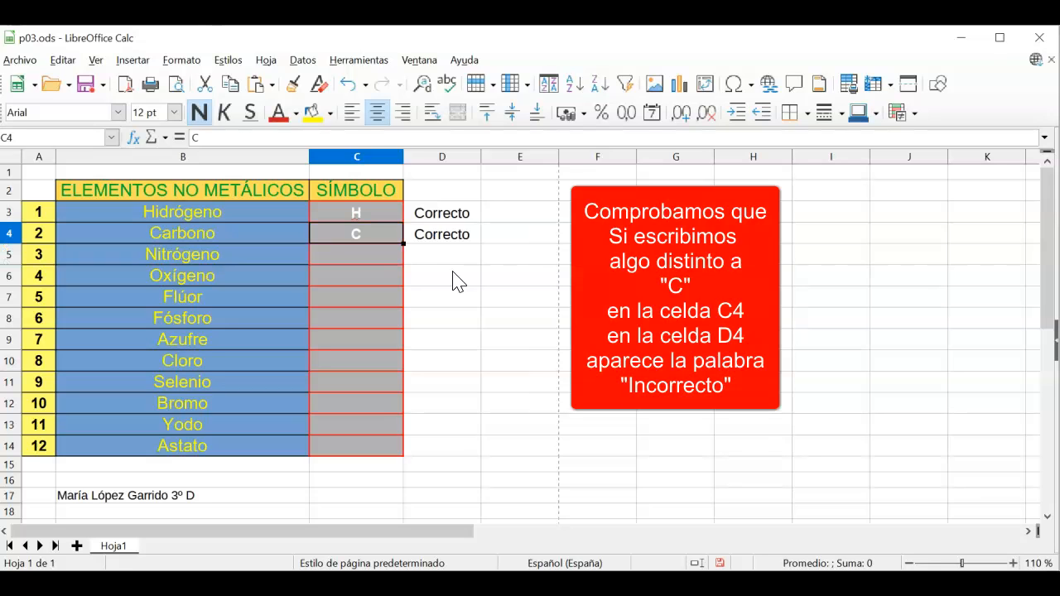
type("d")
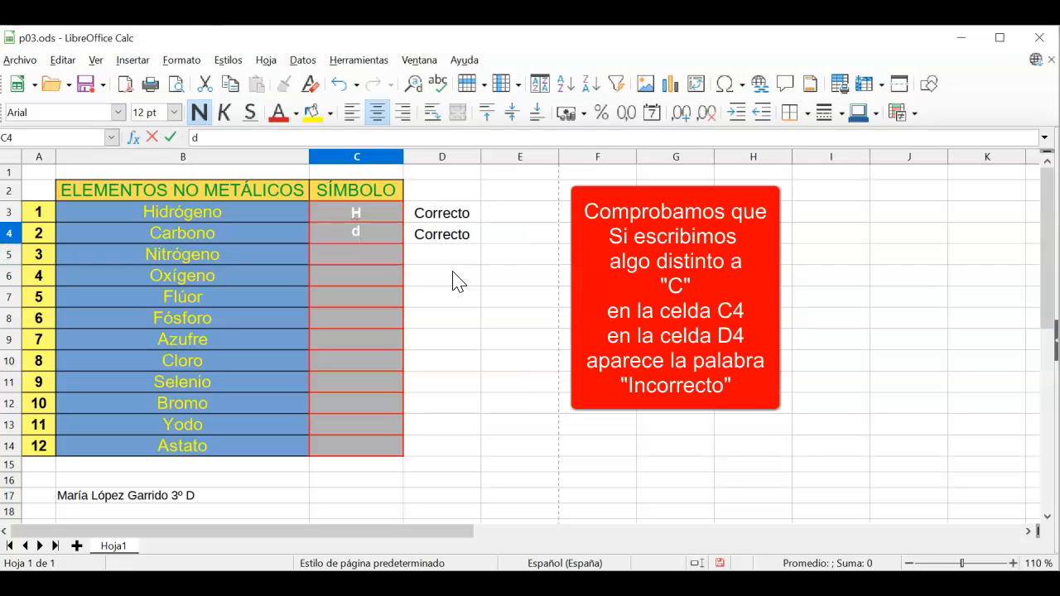
key("Return")
key("Up")
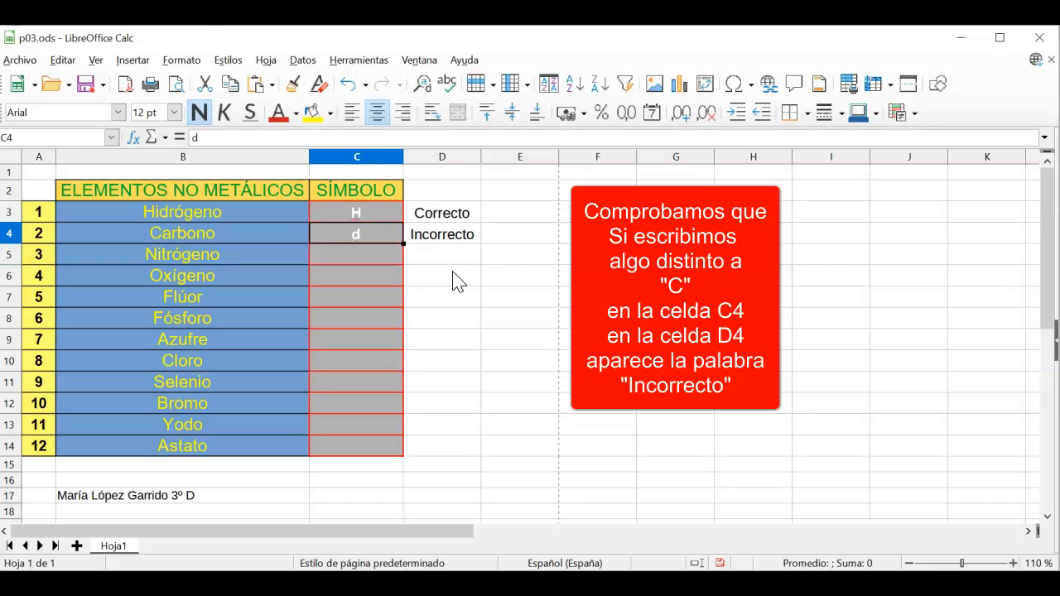
type("C")
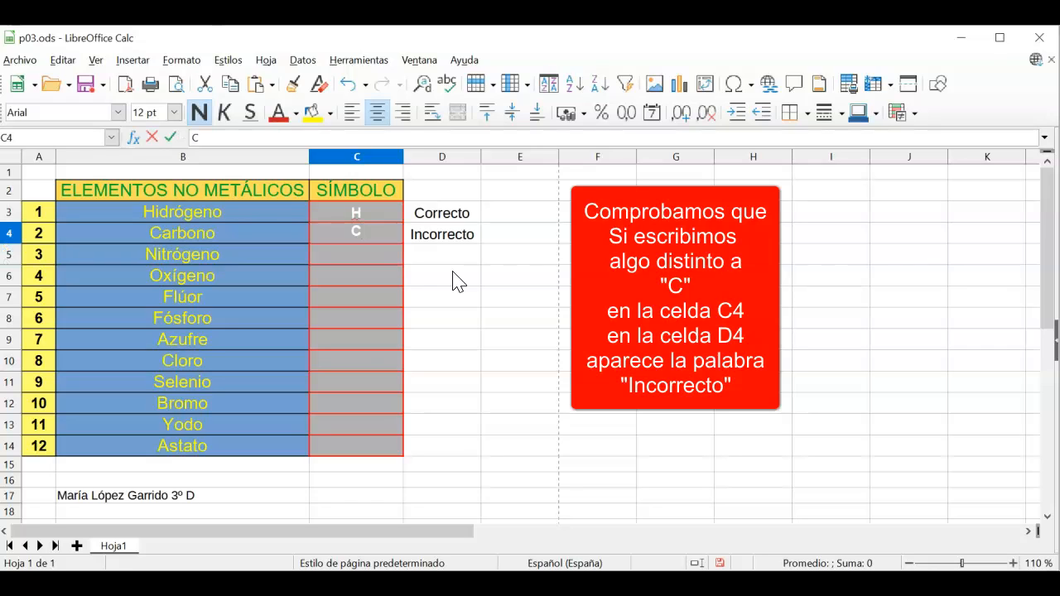
key("Return")
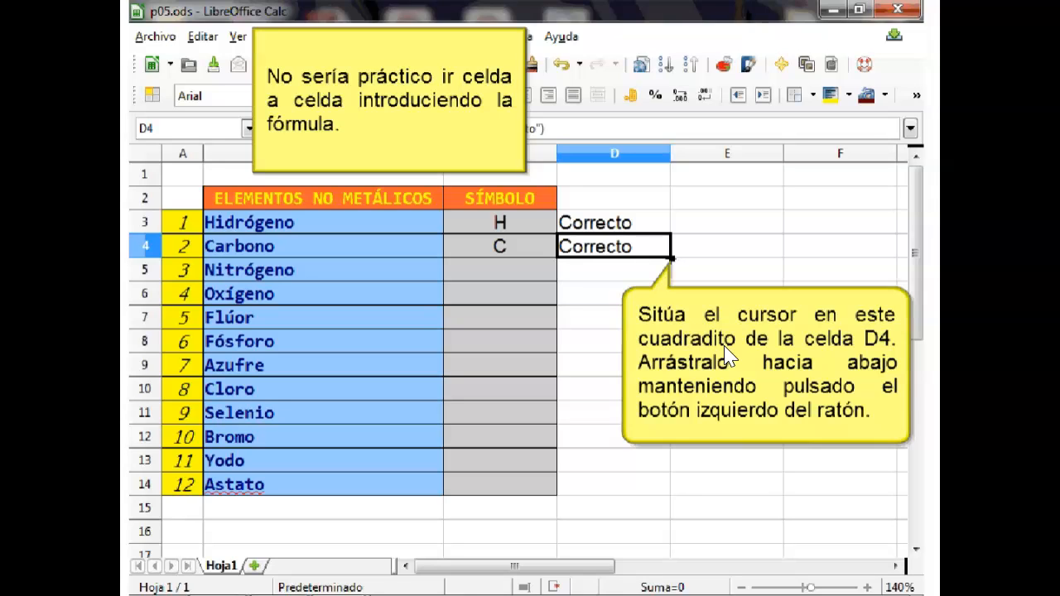
Step: Copy the SI formula from cell D4 down through D14 with the fill handle
left_click_drag(671, 258, 671, 497)
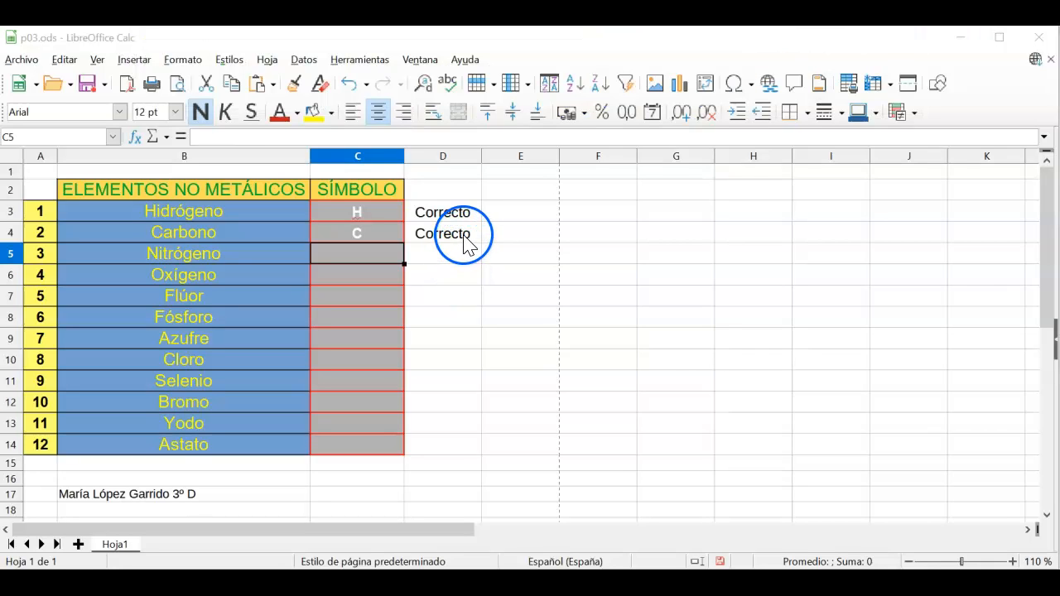
left_click(464, 234)
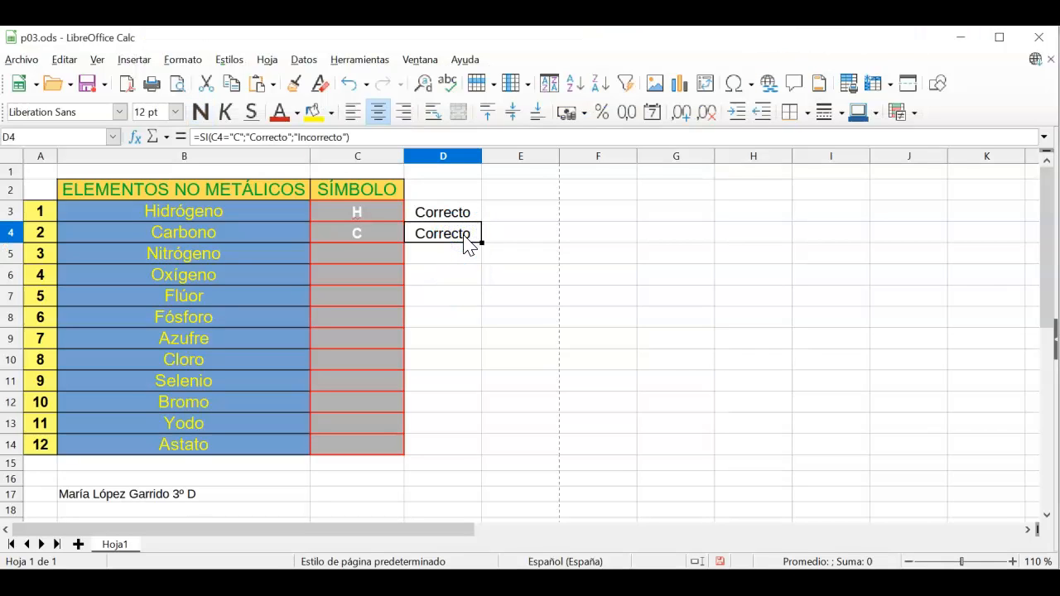
left_click(481, 242)
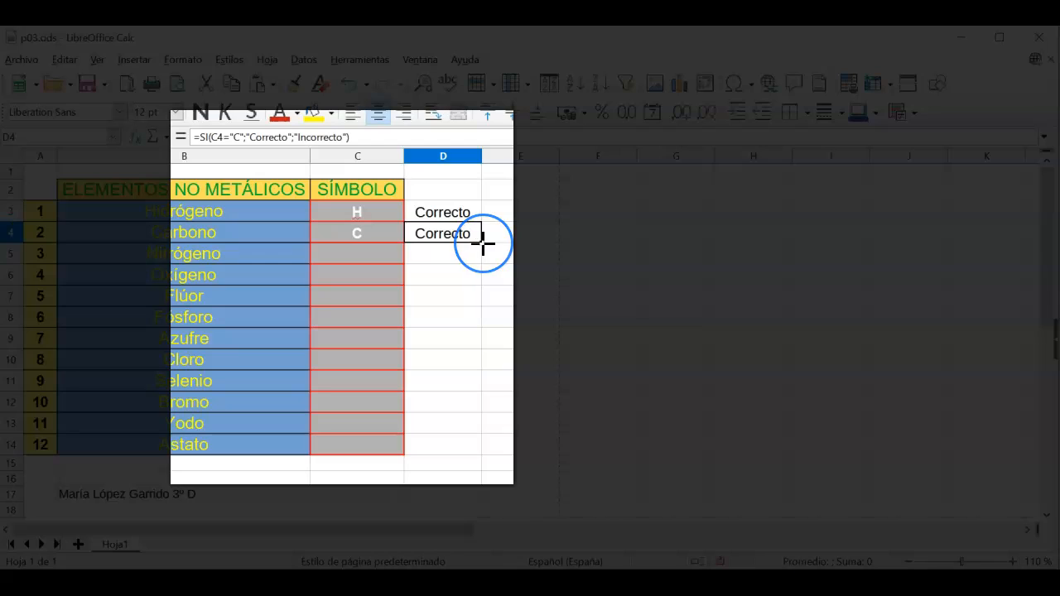
left_click_drag(483, 242, 479, 448)
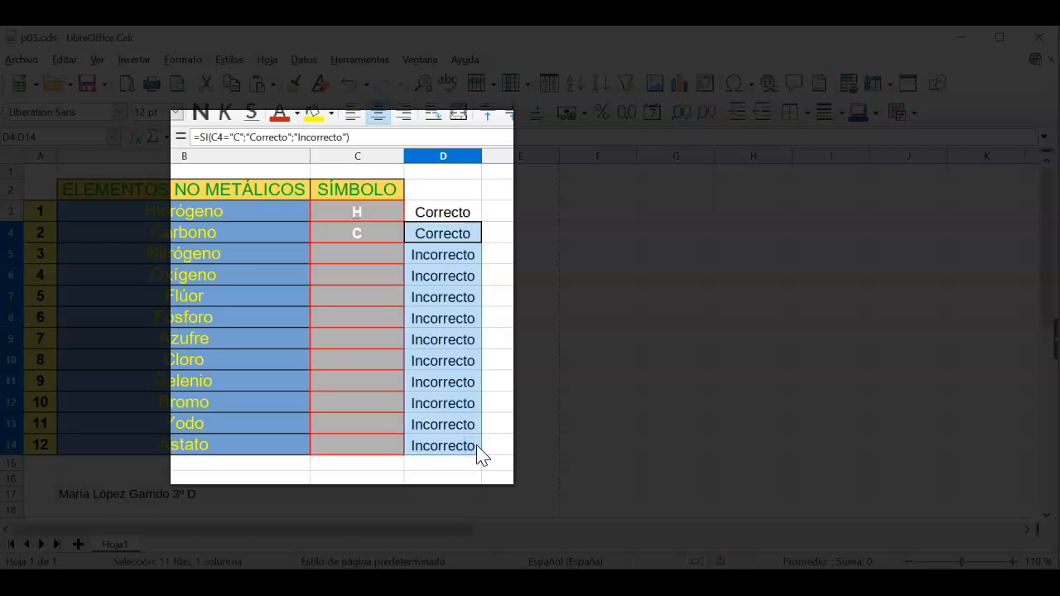
Step: Examine the cell reference in each copied formula from D5 to D10
left_click(459, 254)
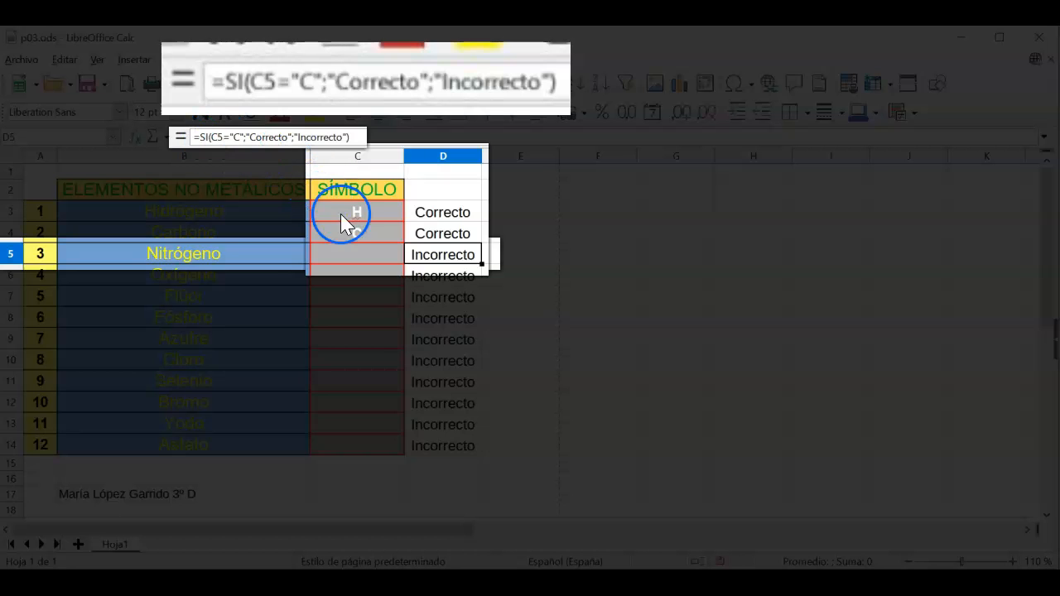
left_click(430, 275)
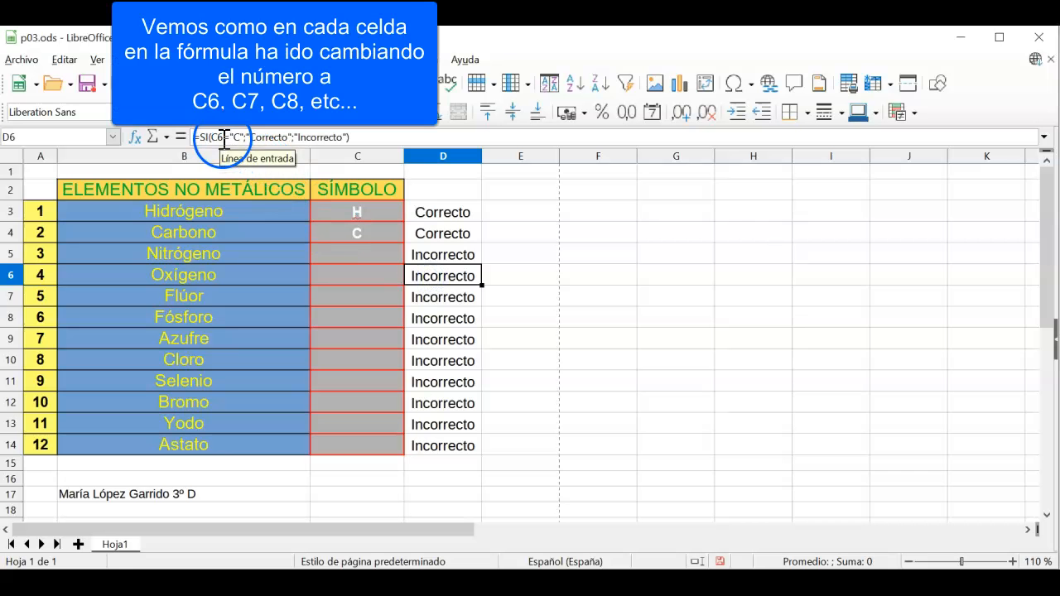
left_click(439, 297)
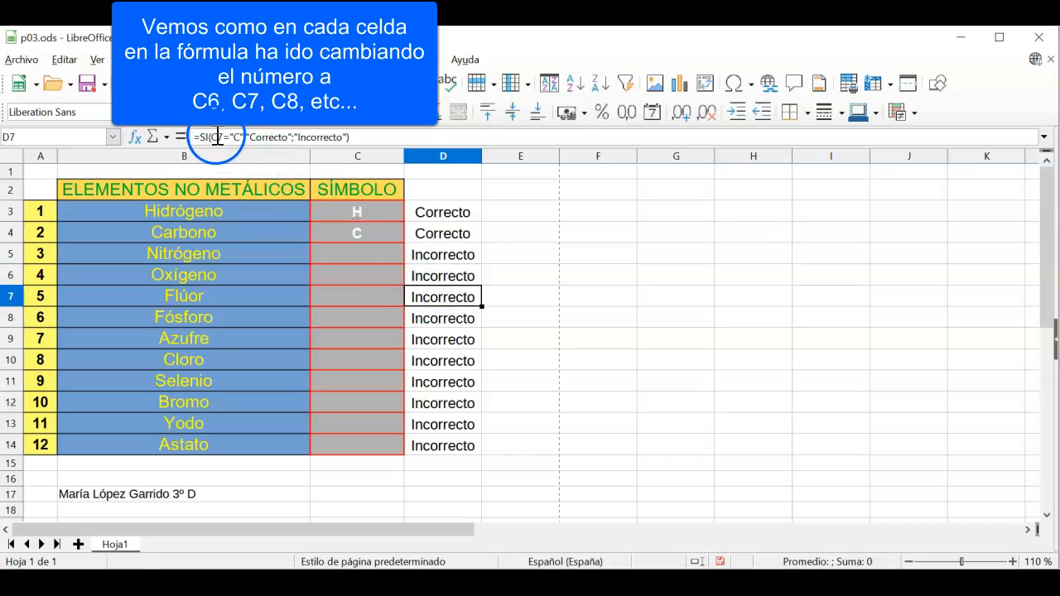
left_click(442, 321)
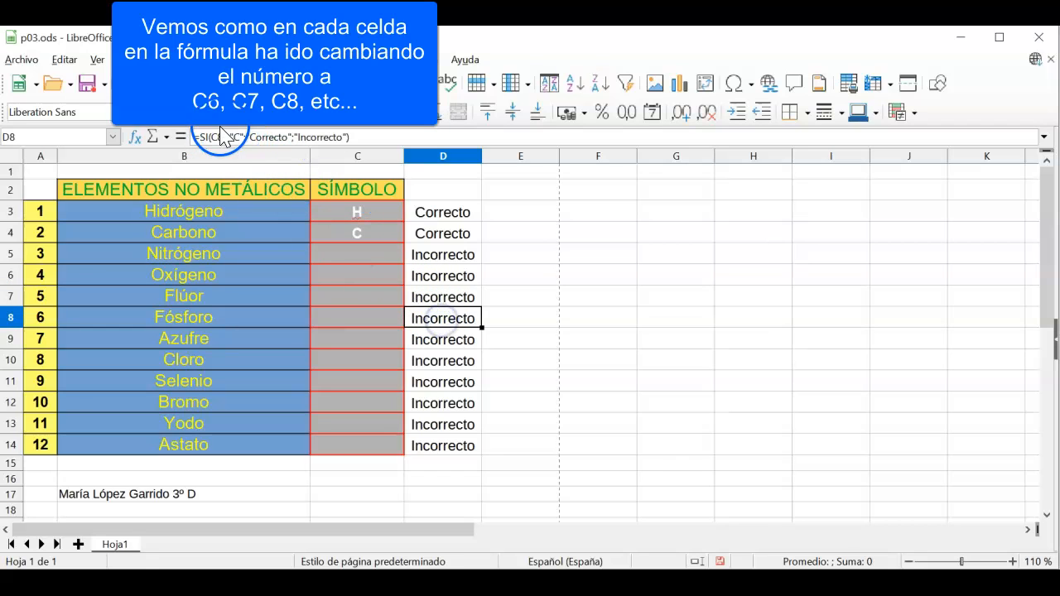
left_click(447, 341)
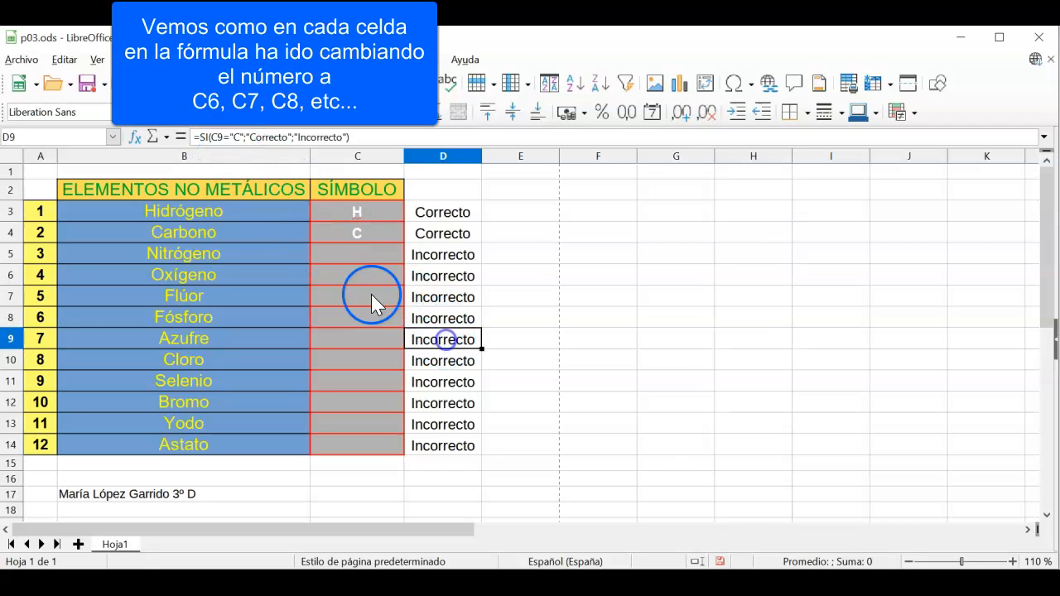
left_click(441, 363)
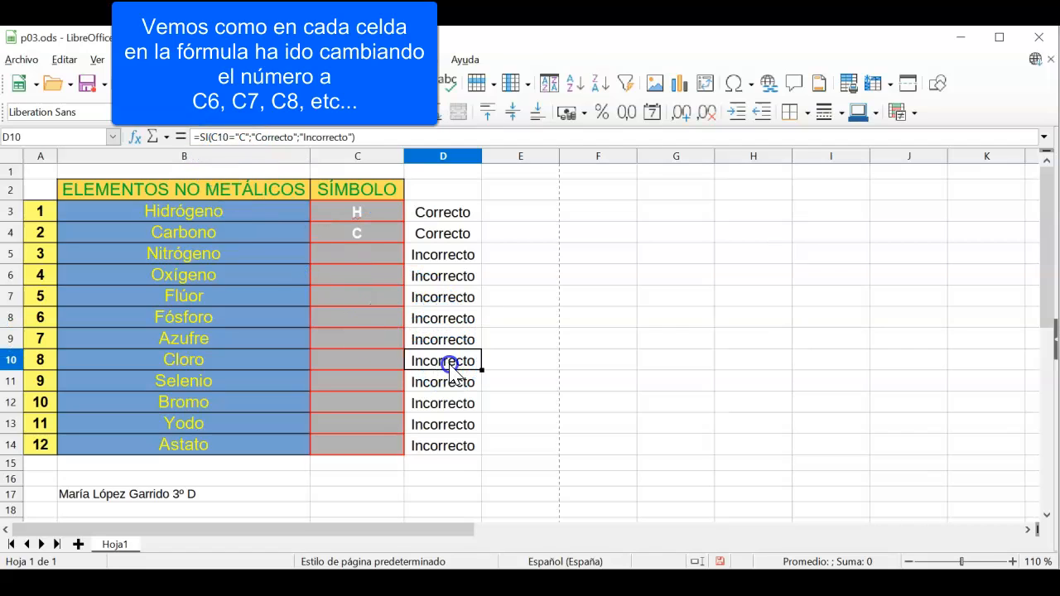
Step: Change the symbol tested in cell D5's SI formula for Nitrógeno to "N"
left_click(438, 255)
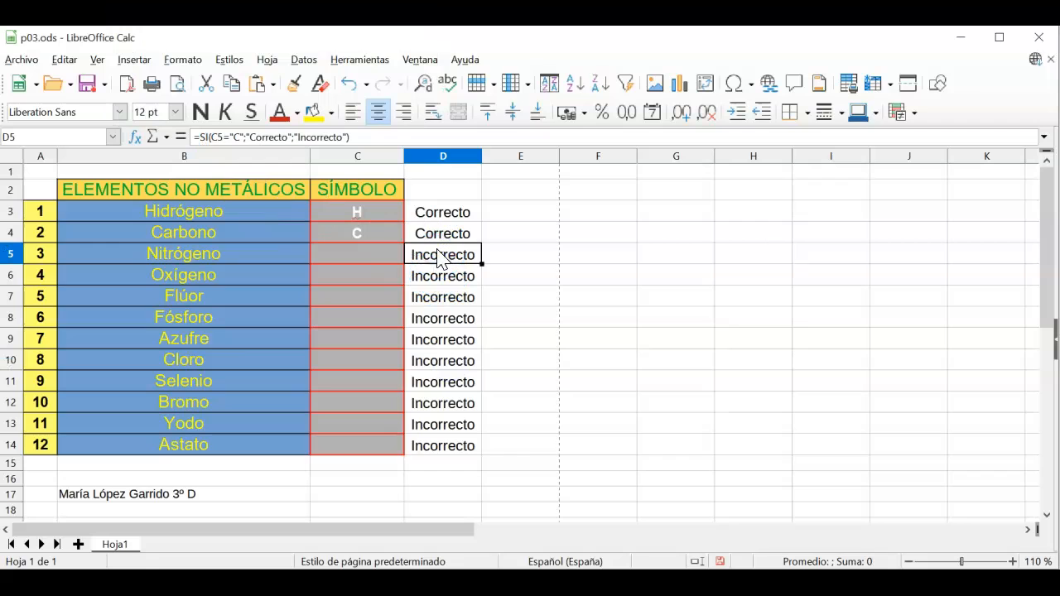
left_click(239, 138)
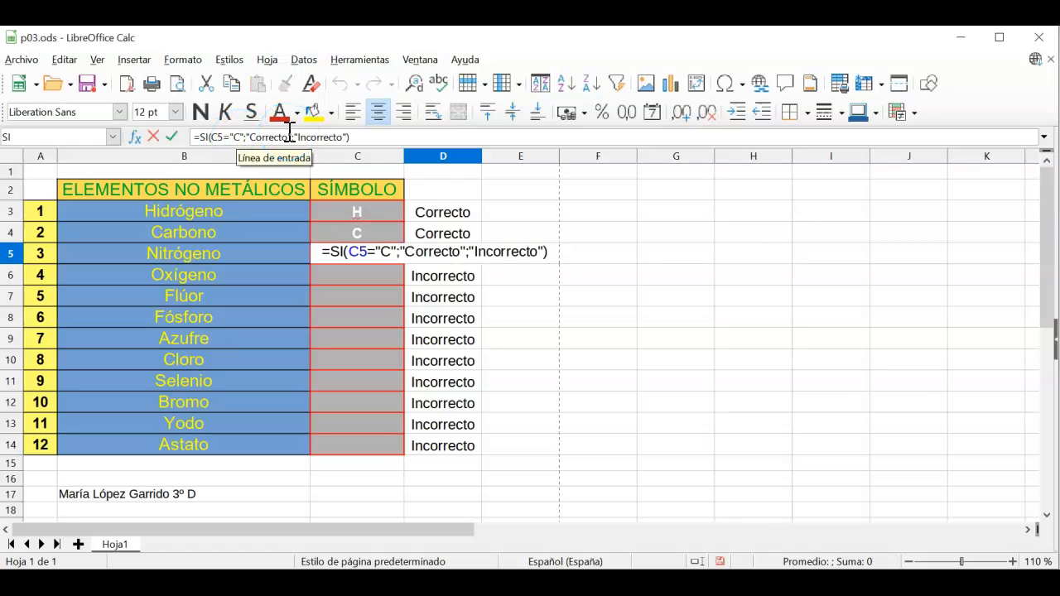
key("BackSpace")
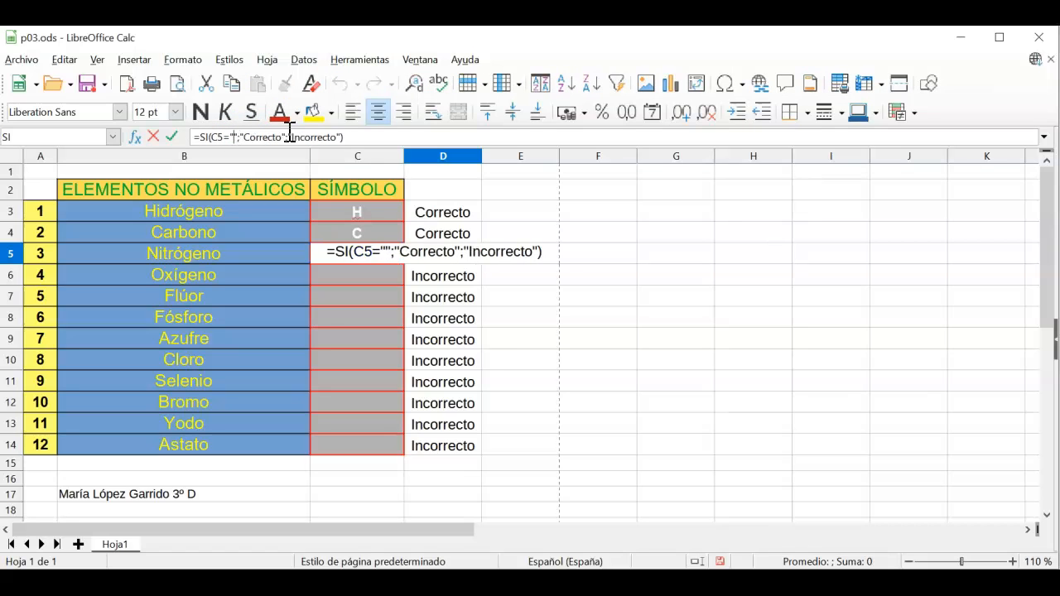
type("N")
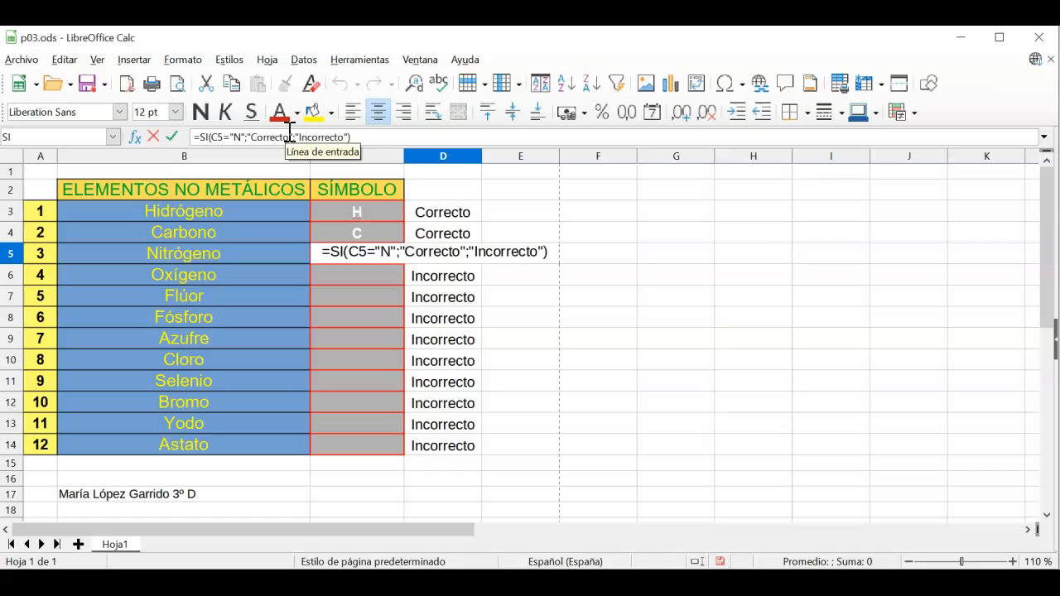
key("Return")
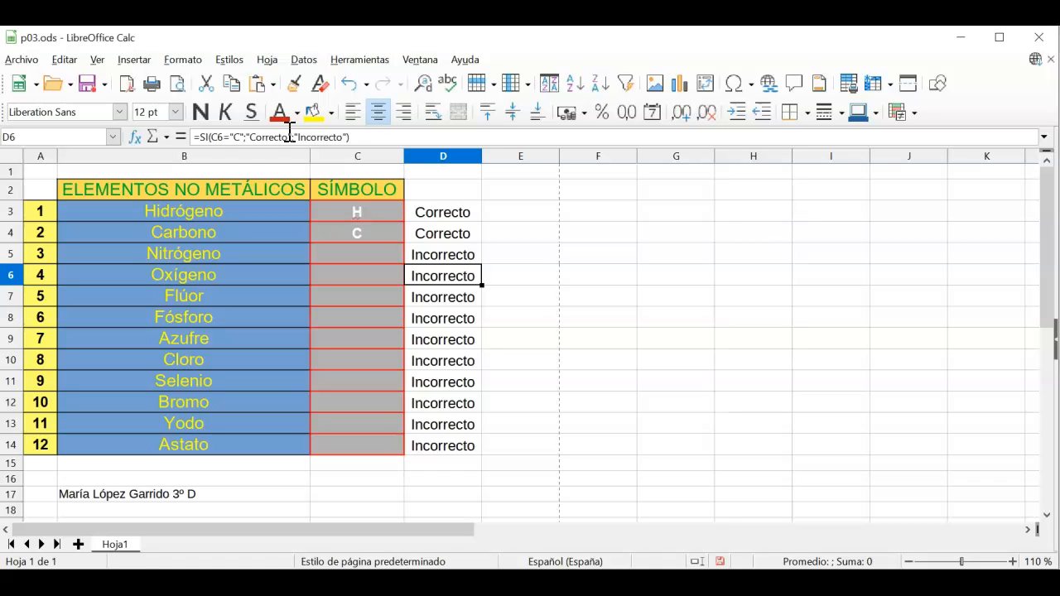
Step: Change the symbol tested in cell D6's SI formula for Oxígeno to "O"
left_click(241, 135)
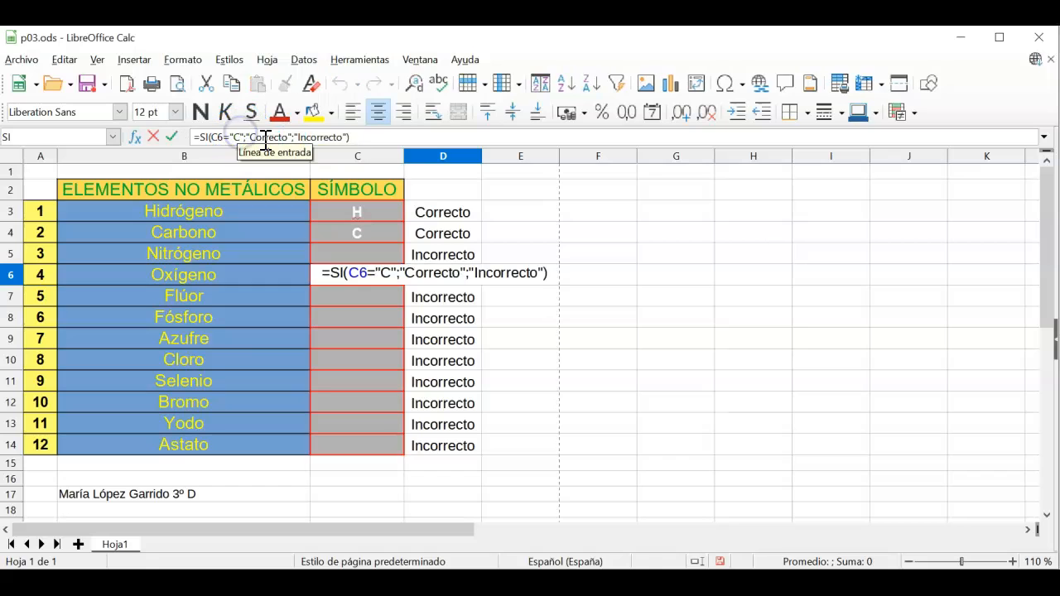
key("BackSpace")
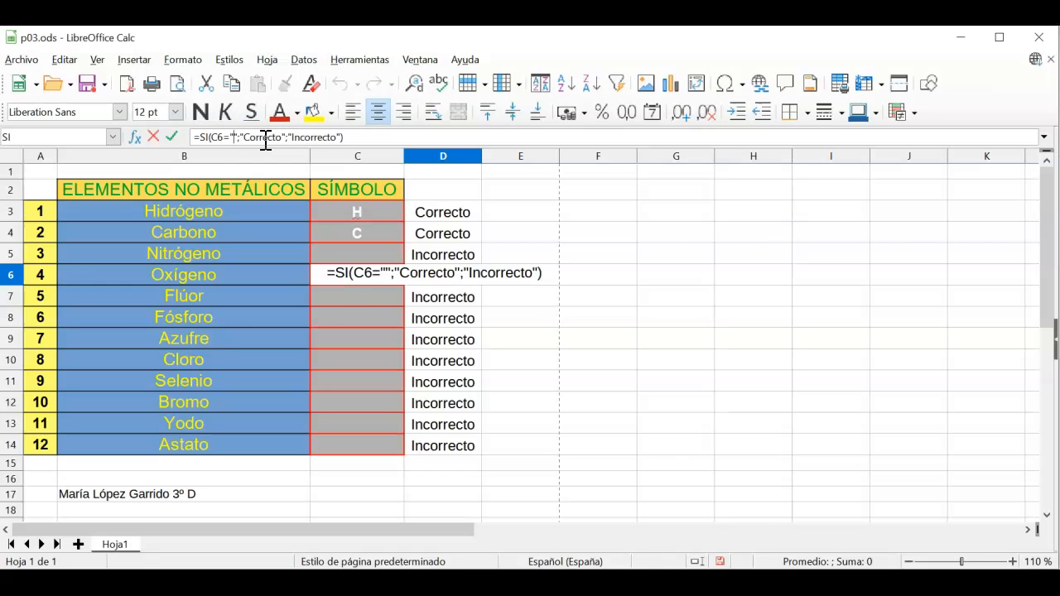
type("O")
key("Return")
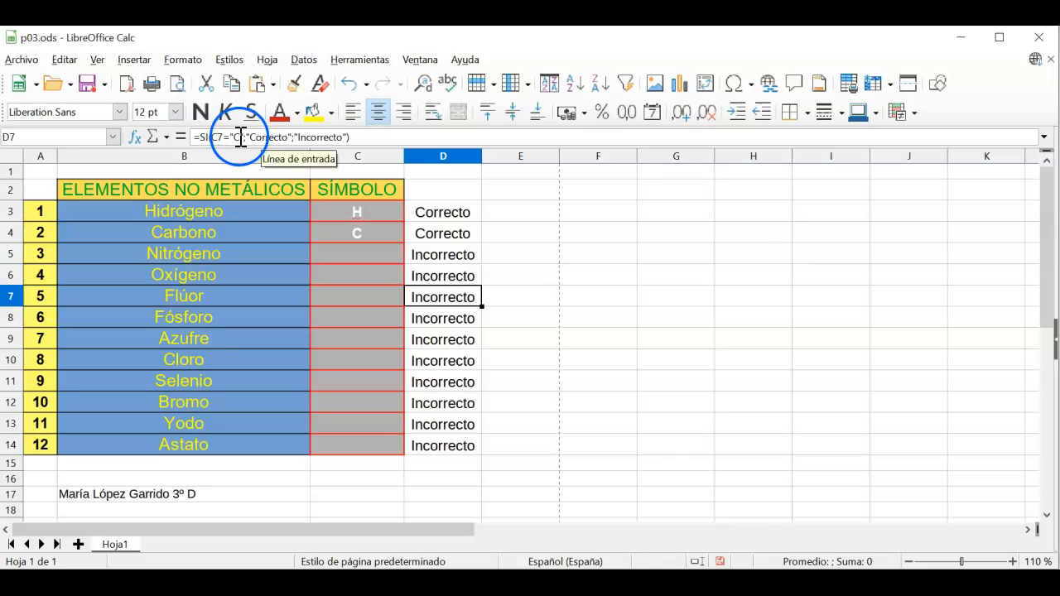
Step: Change the symbol tested in cell D7's SI formula for Flúor to "F"
left_click(239, 136)
key("BackSpace")
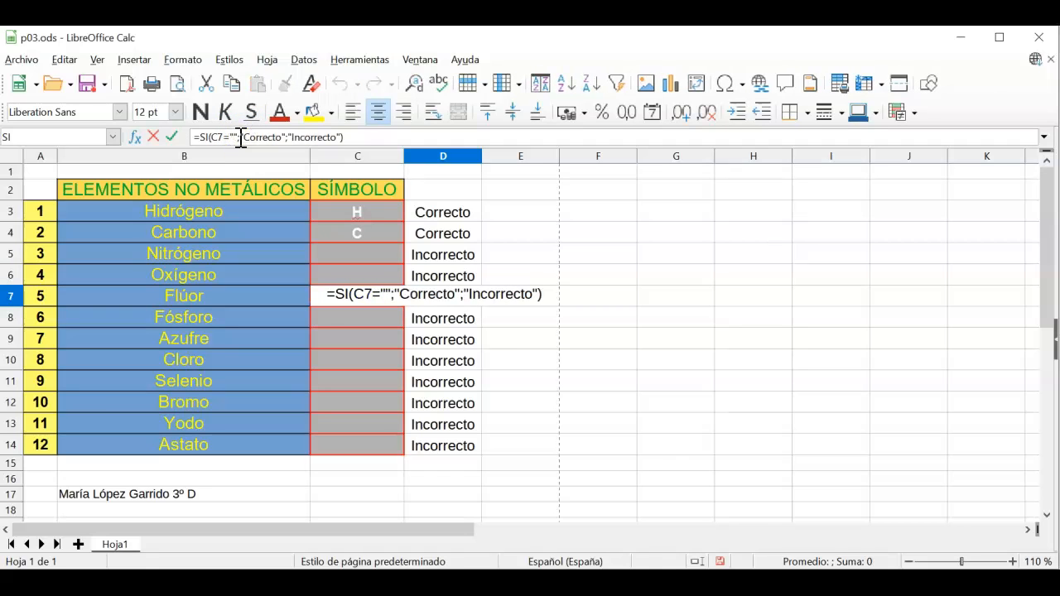
type("F")
key("Return")
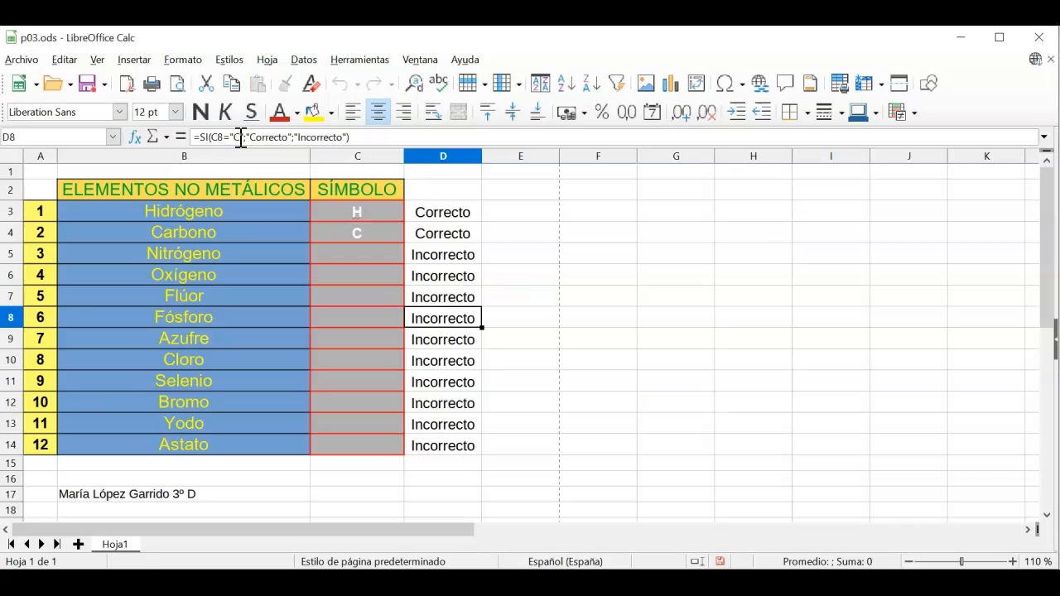
Step: Change the symbol tested in cell D8's SI formula for Fósforo to "P"
left_click(439, 327)
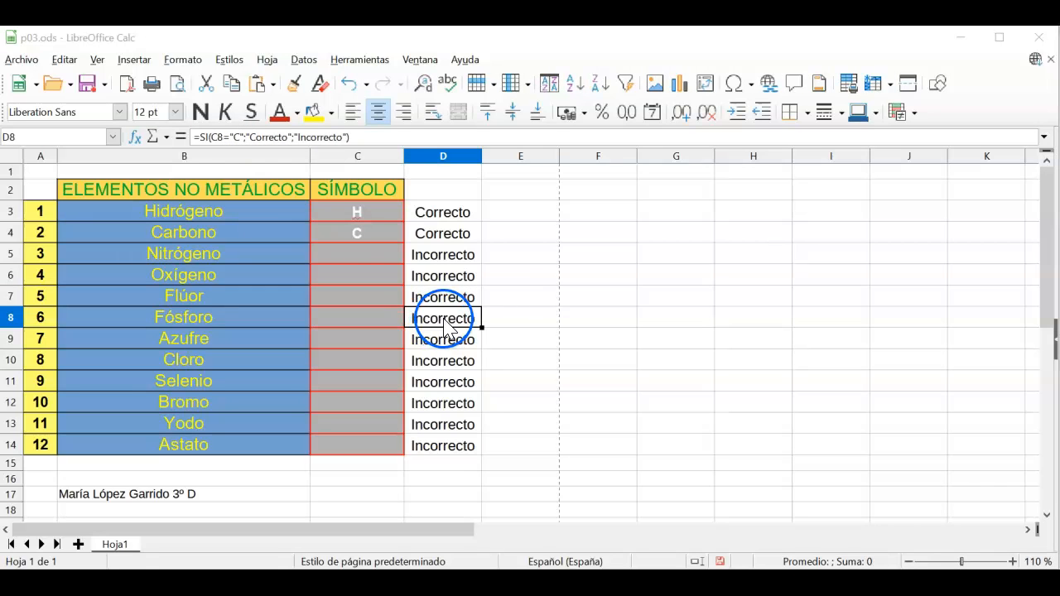
left_click(239, 135)
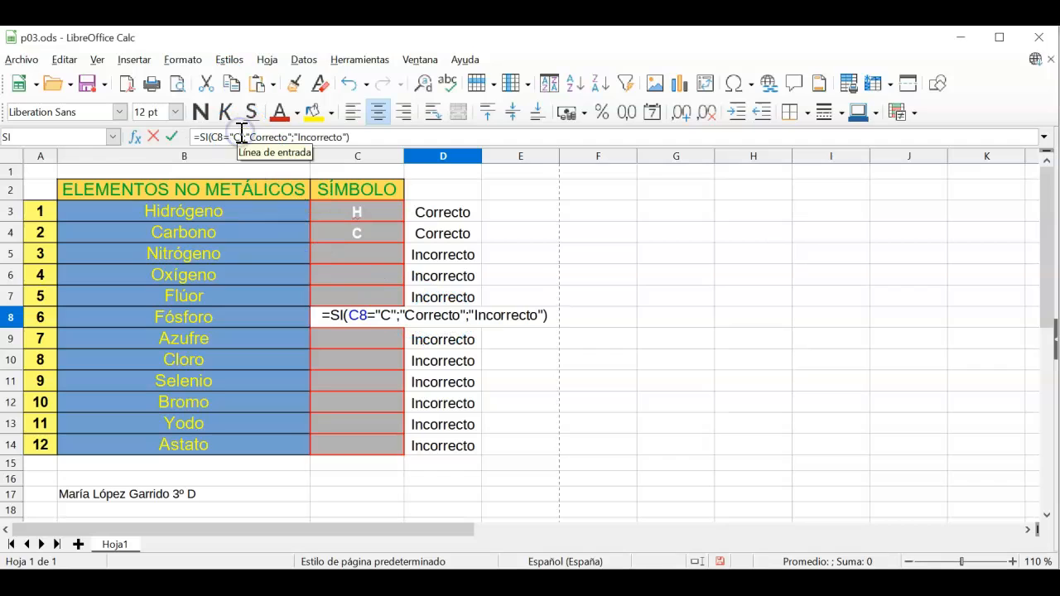
key("BackSpace")
type("P")
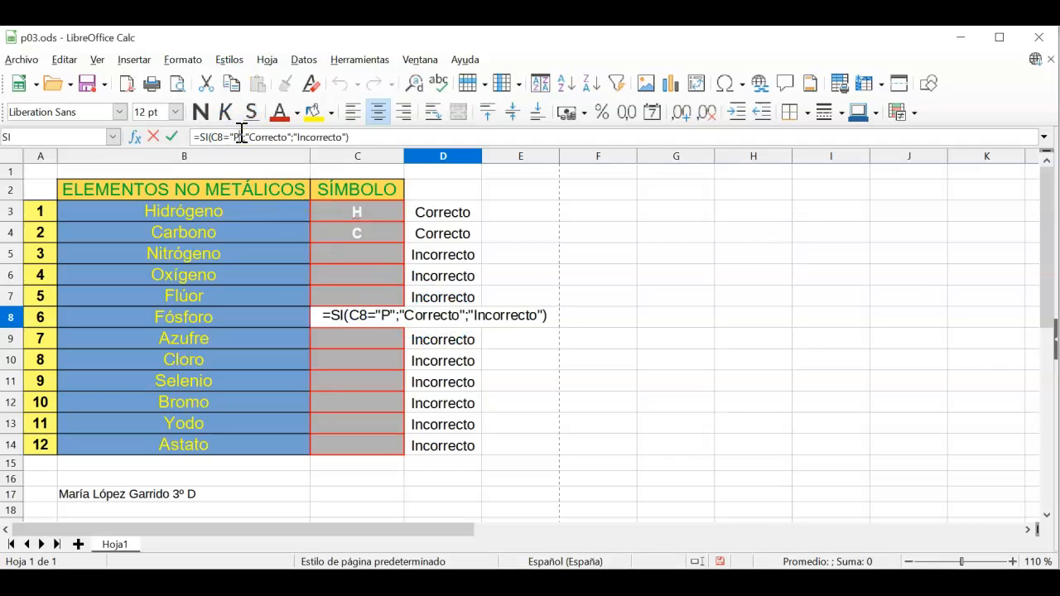
key("Return")
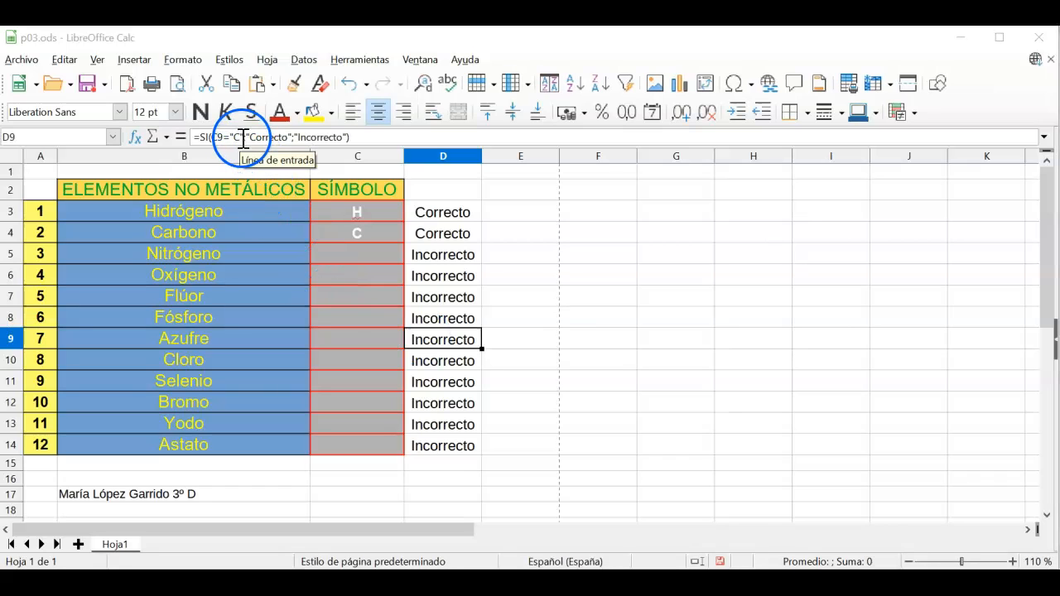
Step: Change the symbol tested in cell D9's SI formula for Azufre to "S"
left_click(241, 137)
key("BackSpace")
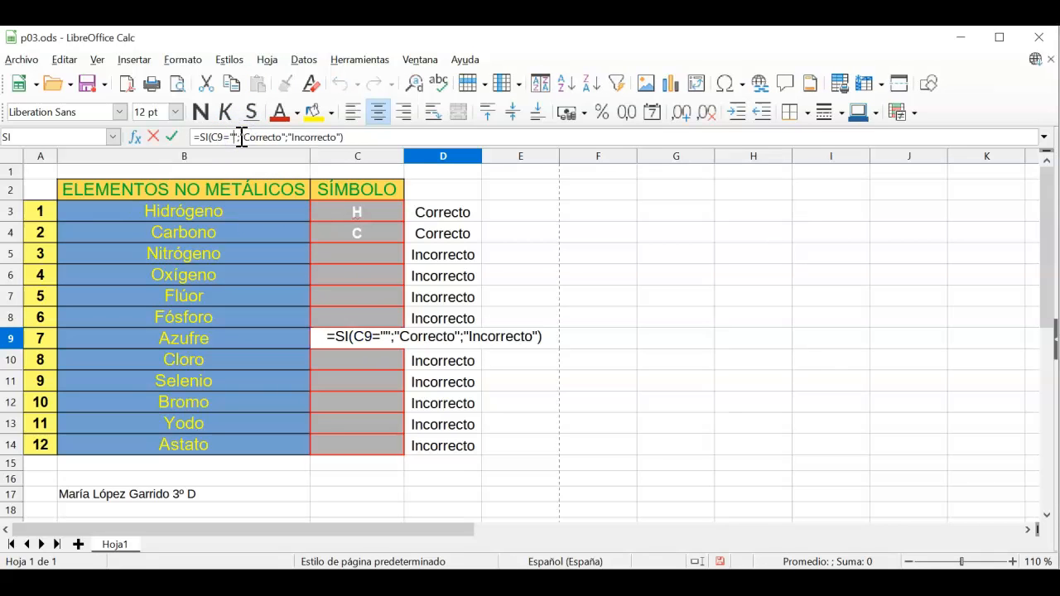
type("S")
key("Return")
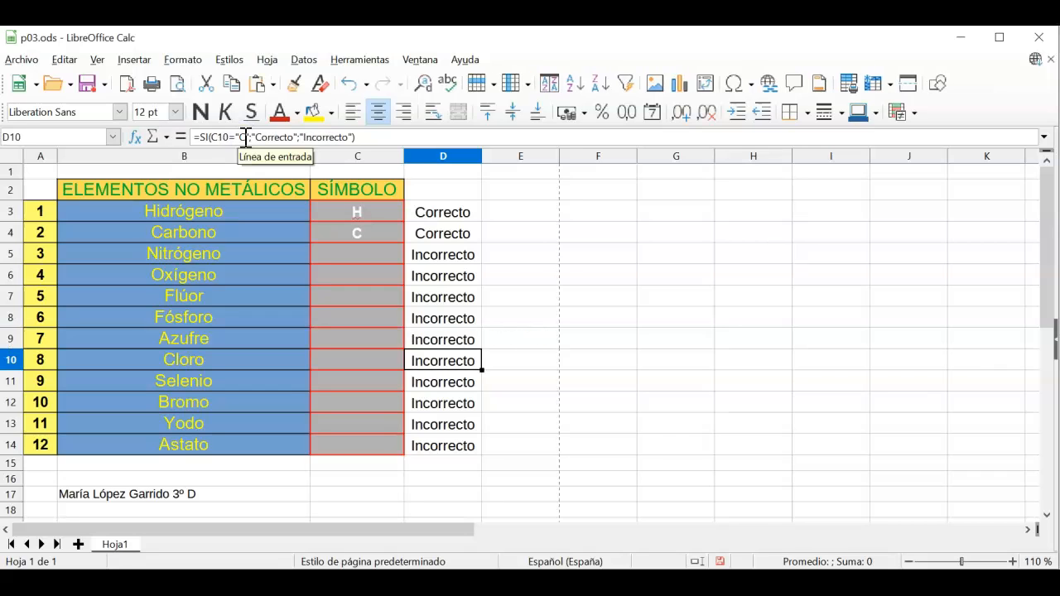
Step: Change the symbol tested in cell D10's SI formula for Cloro to "Cl"
left_click(242, 137)
type("l")
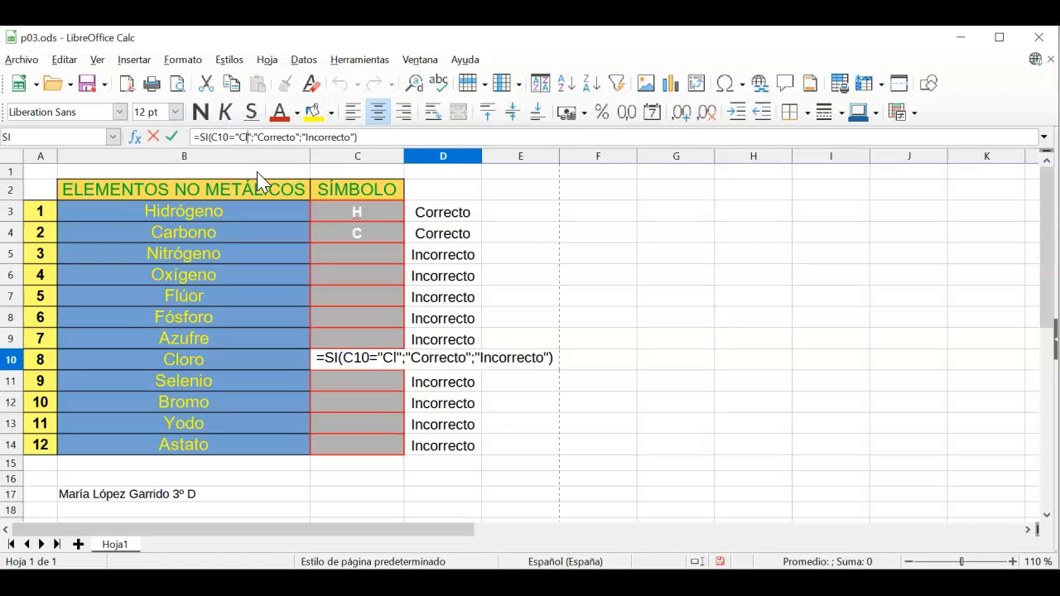
key("Return")
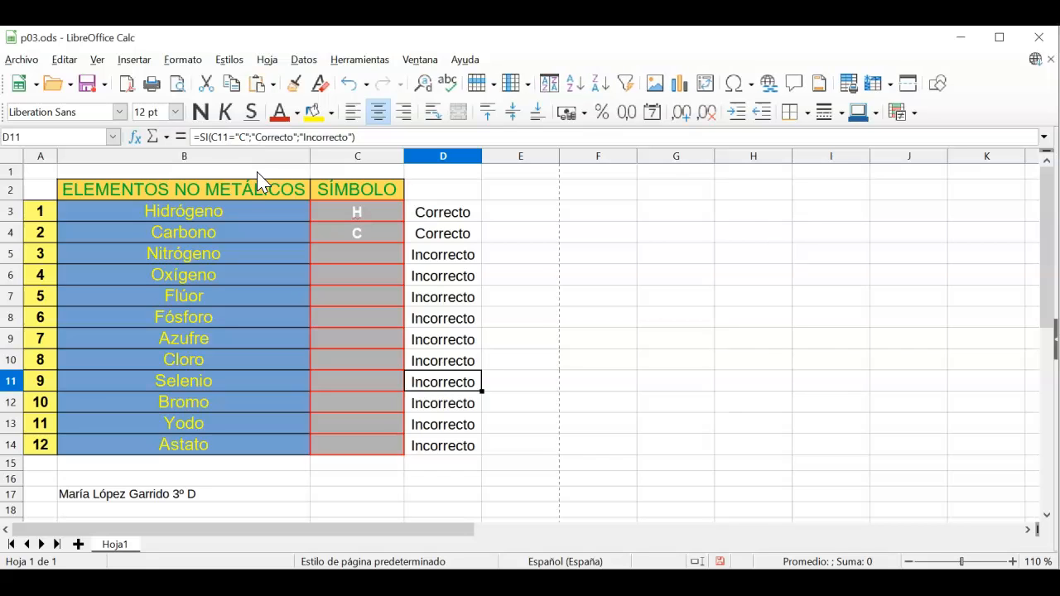
Step: Change the symbol tested in cell D11's SI formula for Selenio to "Se"
left_click(244, 137)
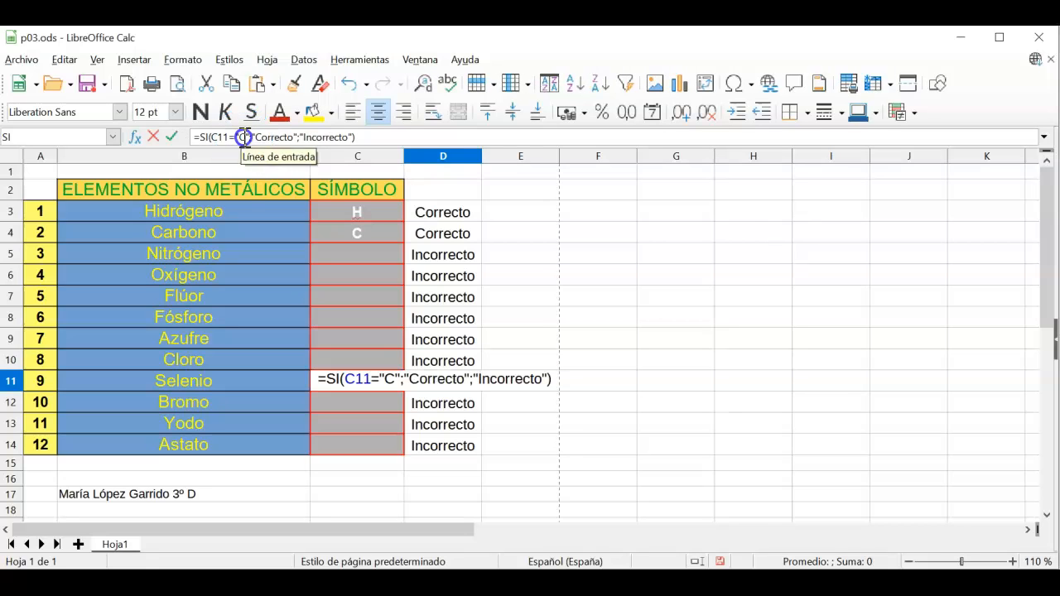
key("Delete")
type("Se")
key("Return")
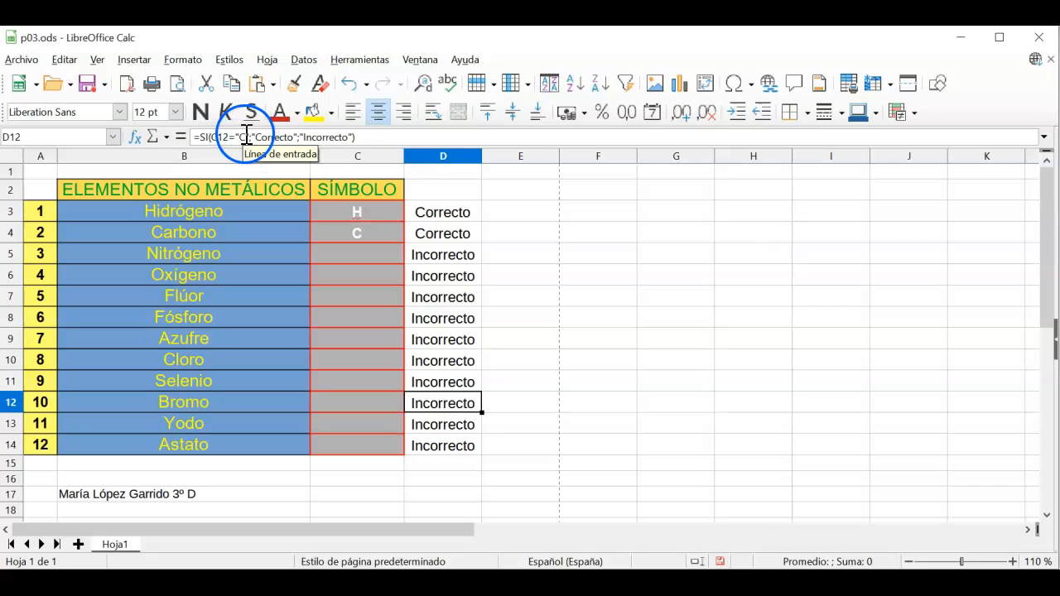
Step: Change the symbol tested in cell D12's SI formula for Bromo to "Br"
left_click(245, 136)
key("BackSpace")
type("B")
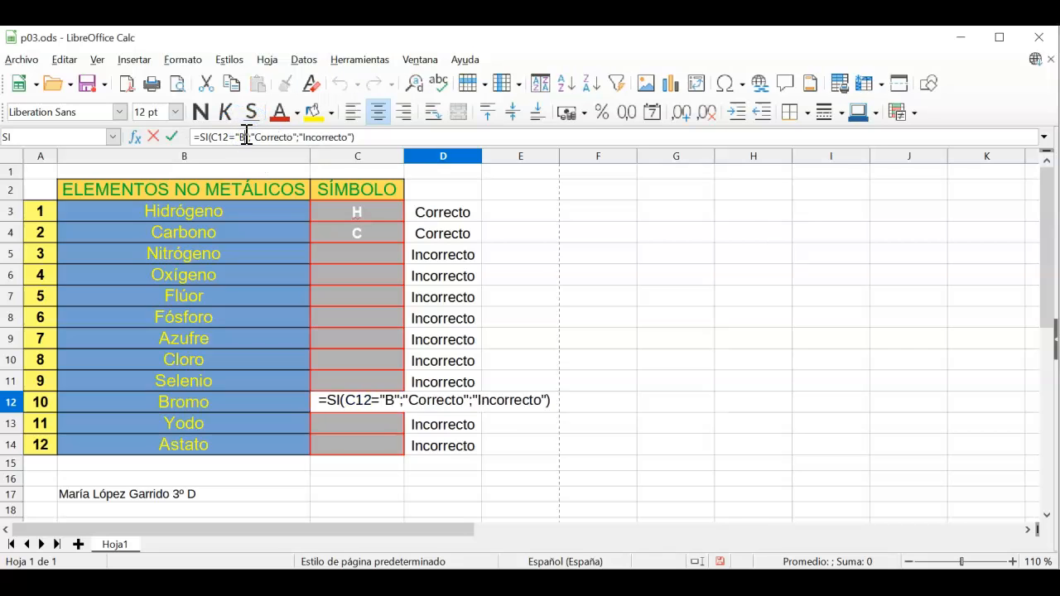
type("r")
key("Return")
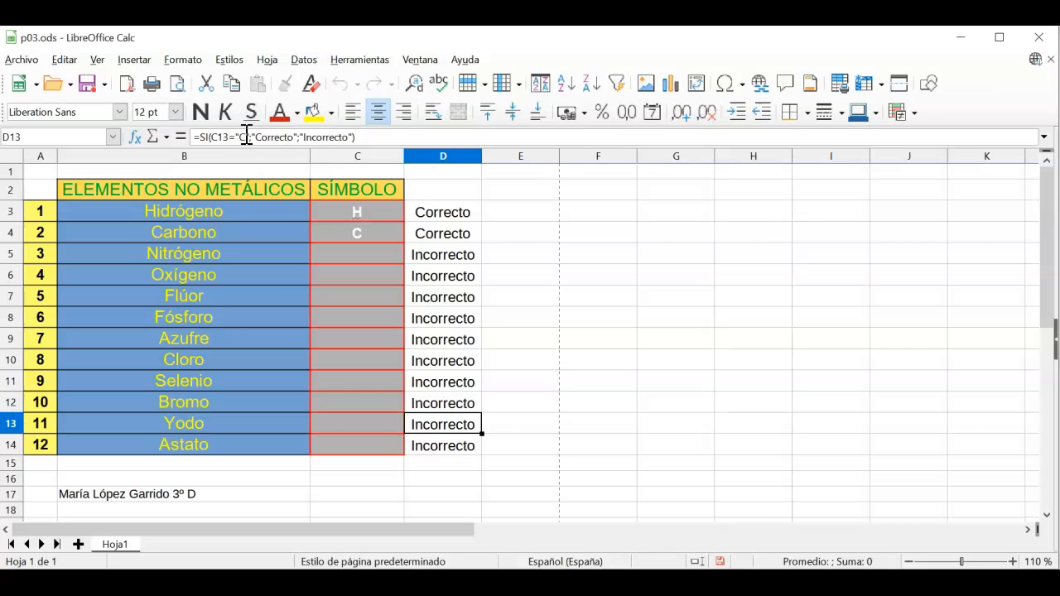
Step: Change the symbol tested in cell D13's SI formula for Yodo to "I"
left_click(246, 136)
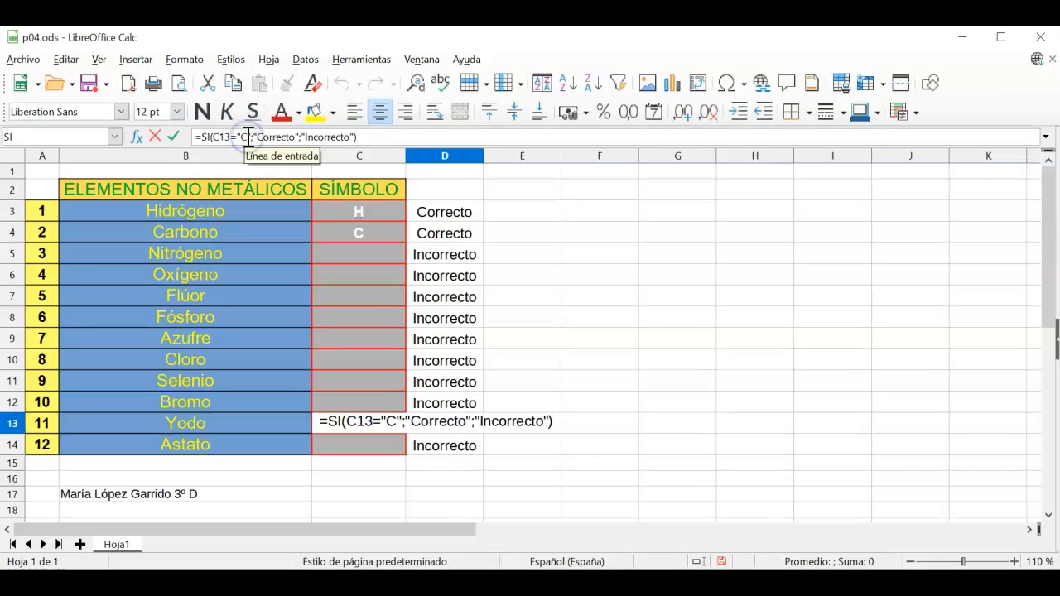
key("BackSpace")
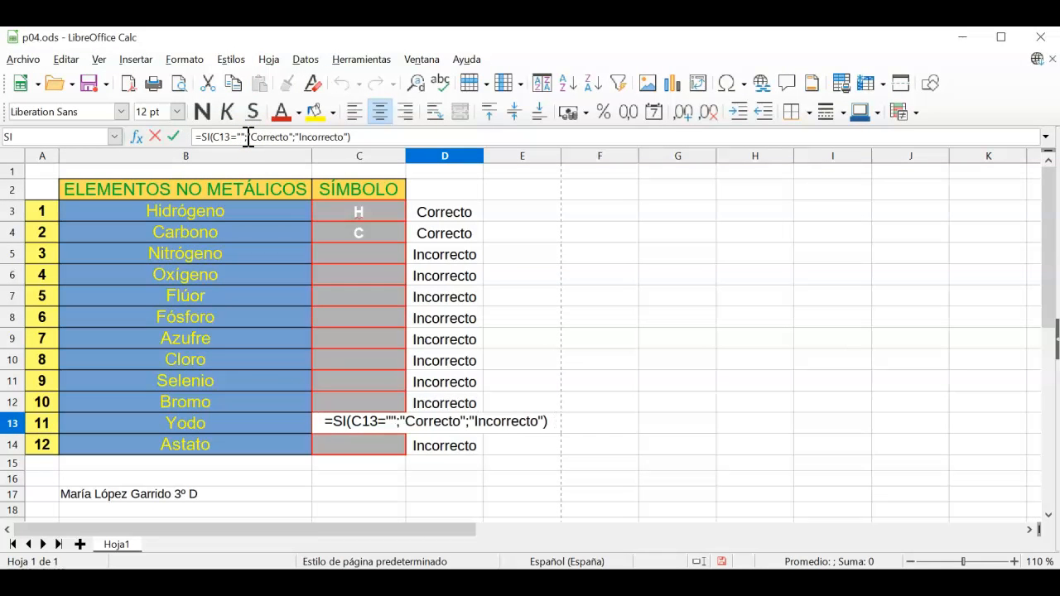
type("I")
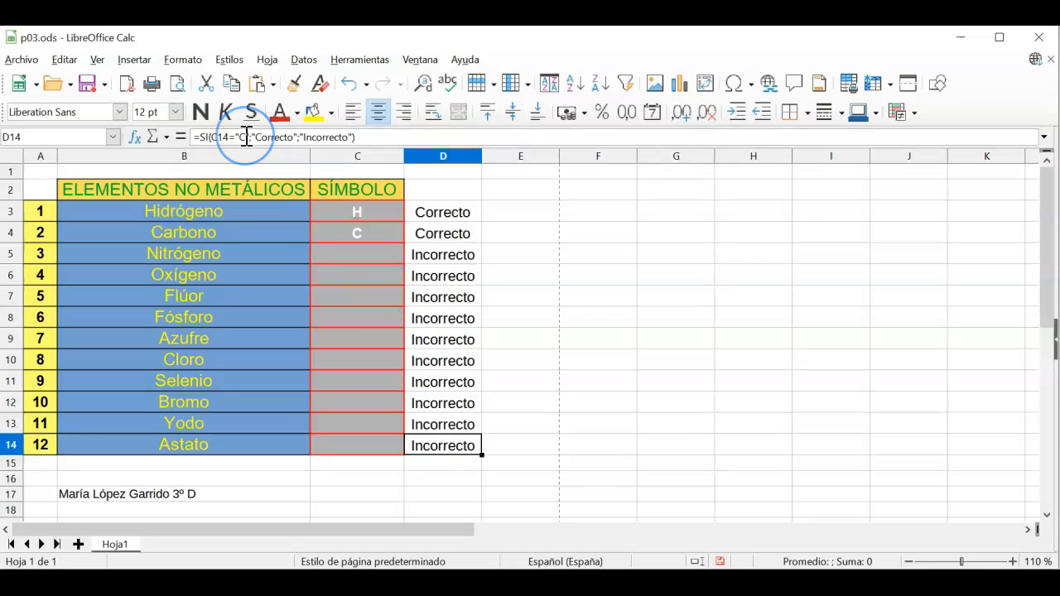
Step: Change the symbol tested in cell D14's SI formula for Astato to "As"
left_click(246, 136)
key("BackSpace")
type("As")
key("Return")
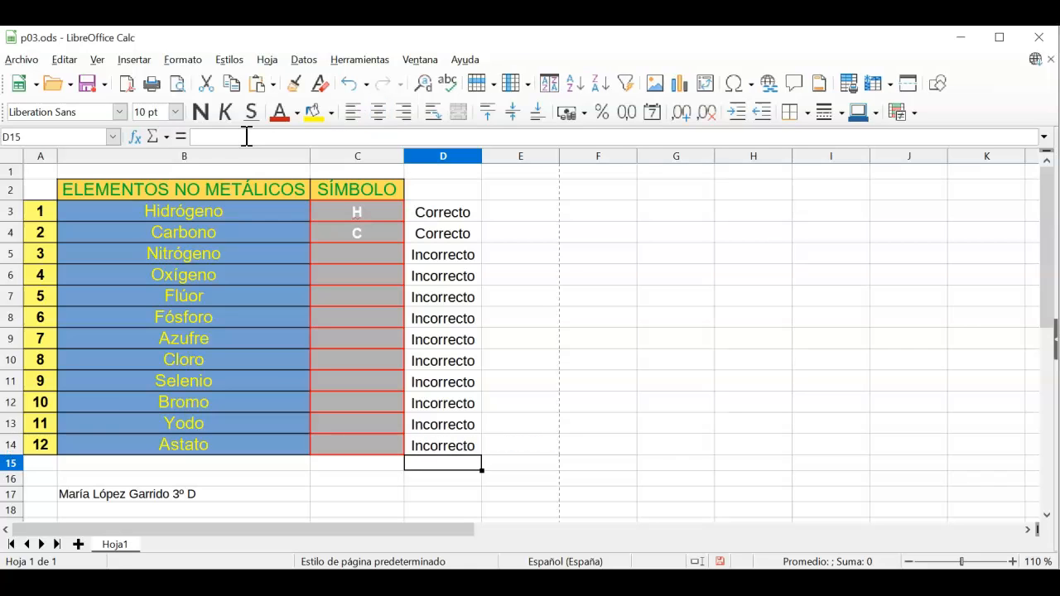
Step: Enter the symbols N, O, F and P for Nitrógeno, Oxígeno, Flúor and Fósforo in cells C5 to C8
left_click(373, 249)
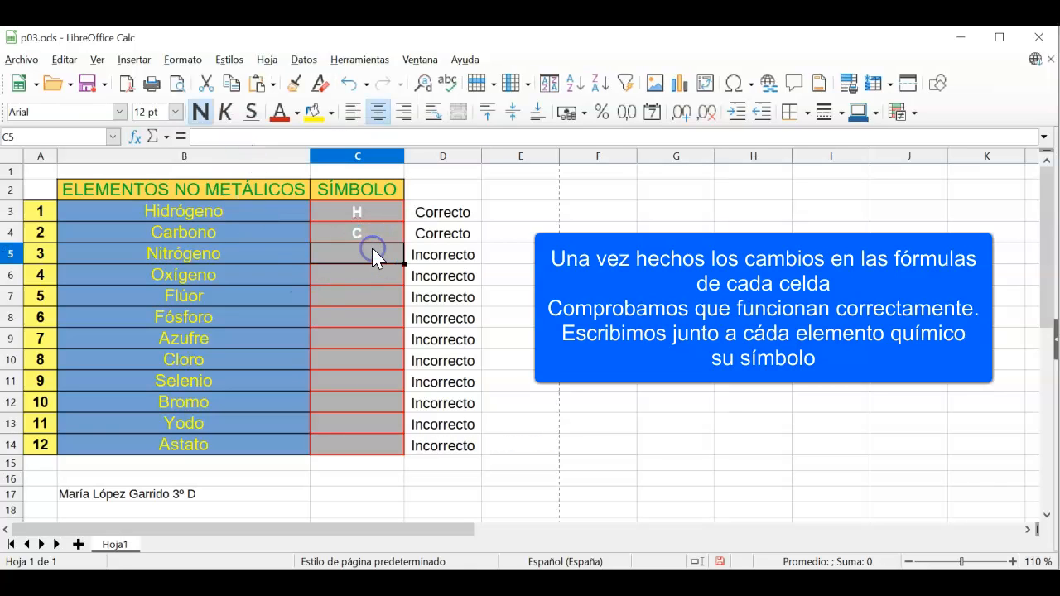
type("N")
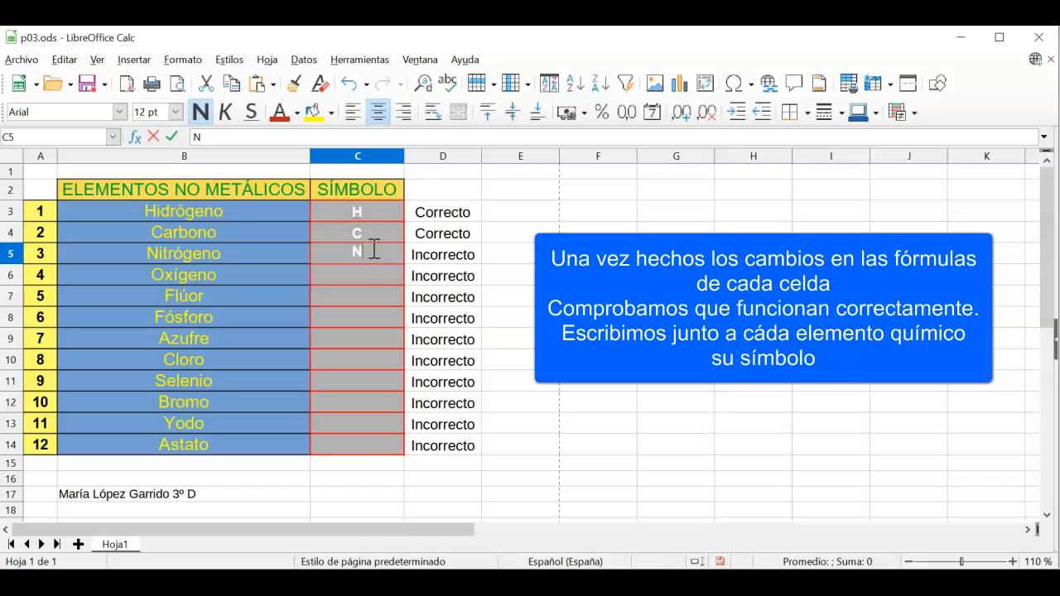
key("Return")
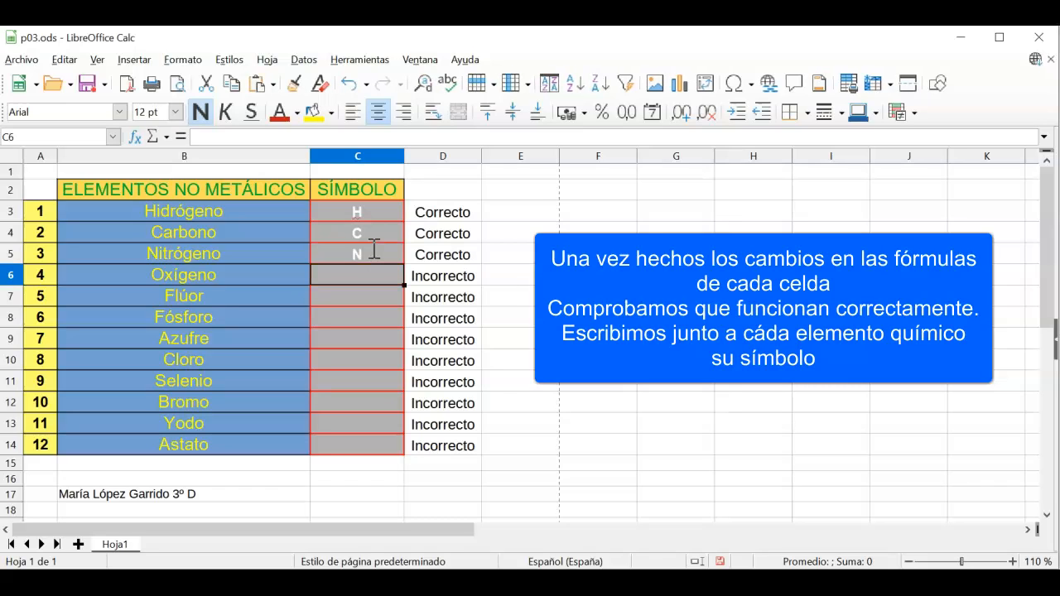
type("O")
key("Return")
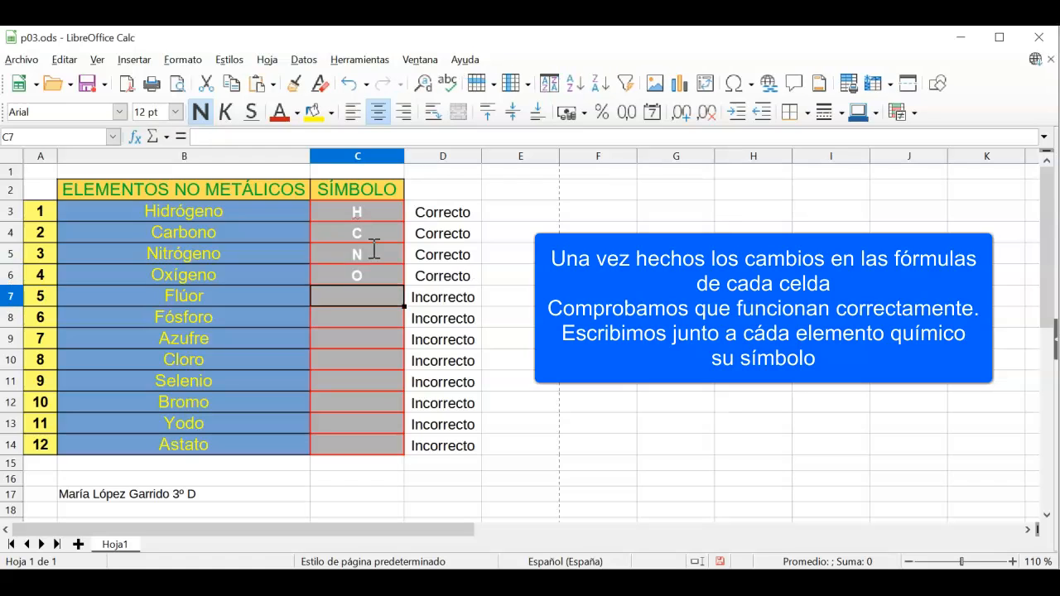
type("F")
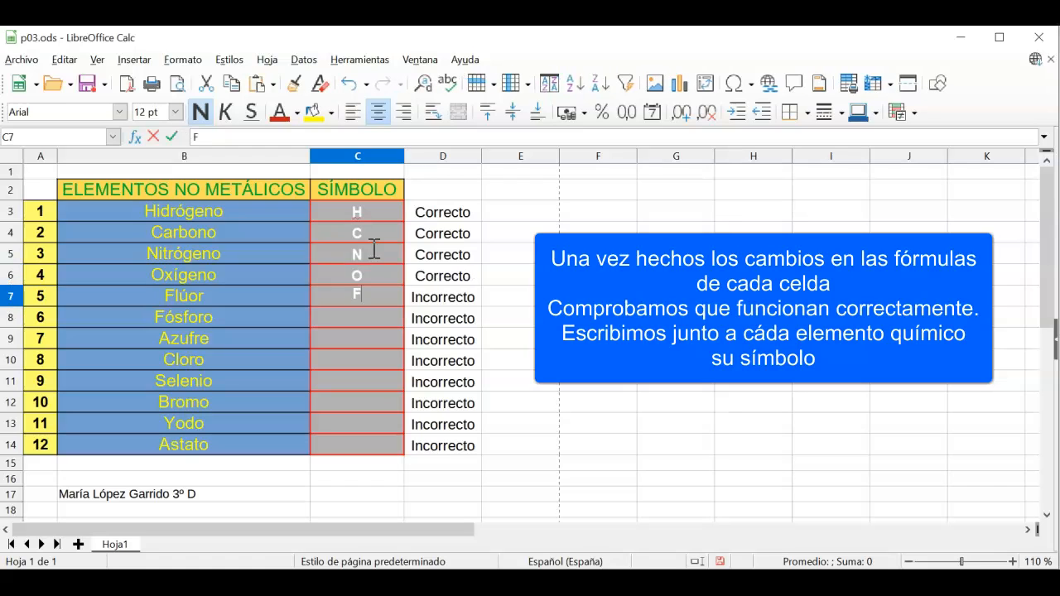
key("Return")
type("P")
key("Return")
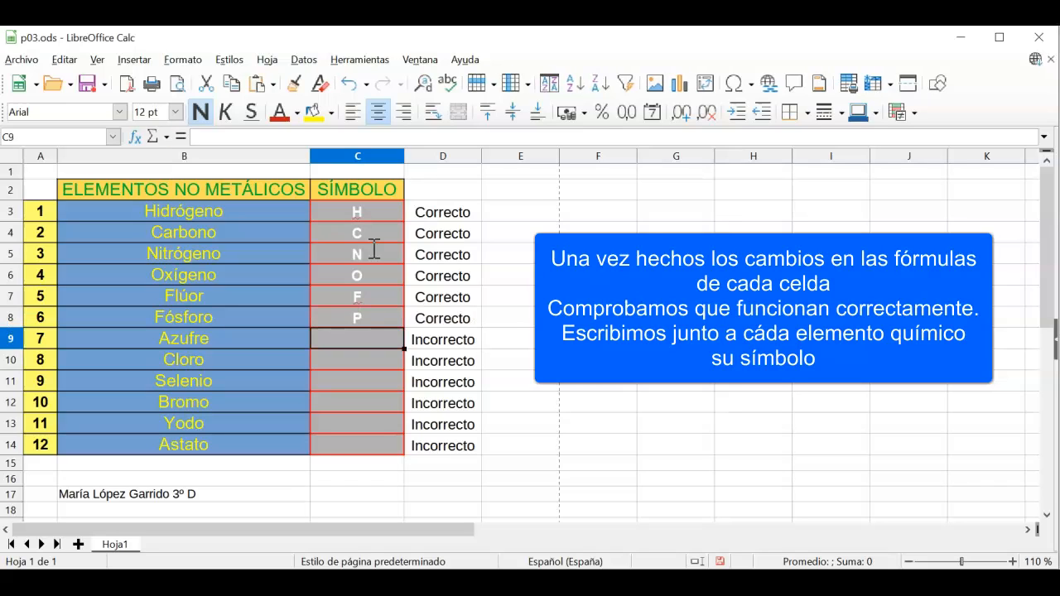
Step: Enter the symbol S for Azufre in cell C9, without the autocompleted text or a trailing space
type("S")
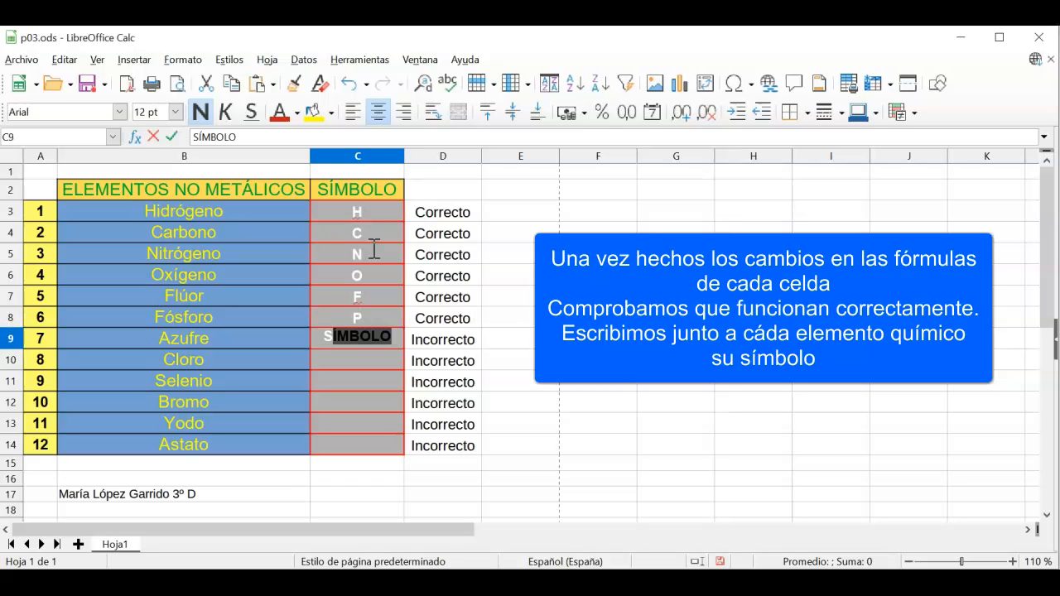
key("Delete")
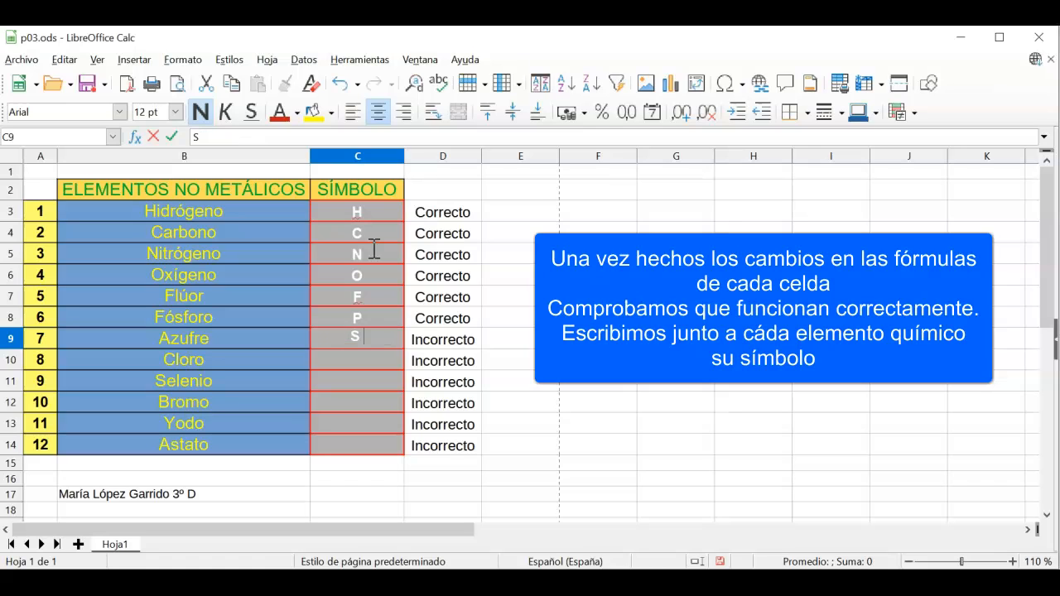
key("Return")
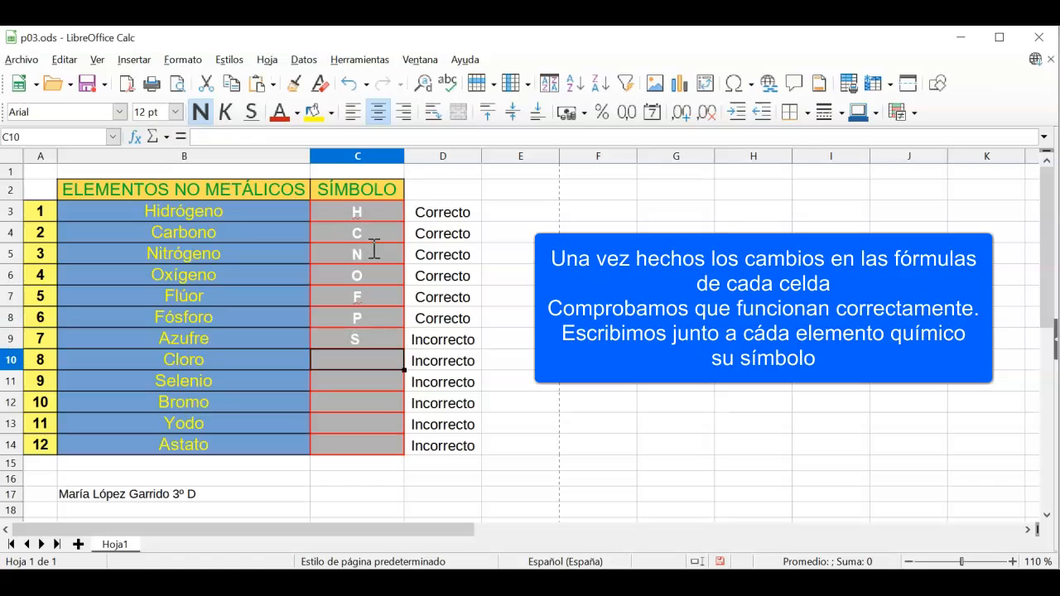
key("Up")
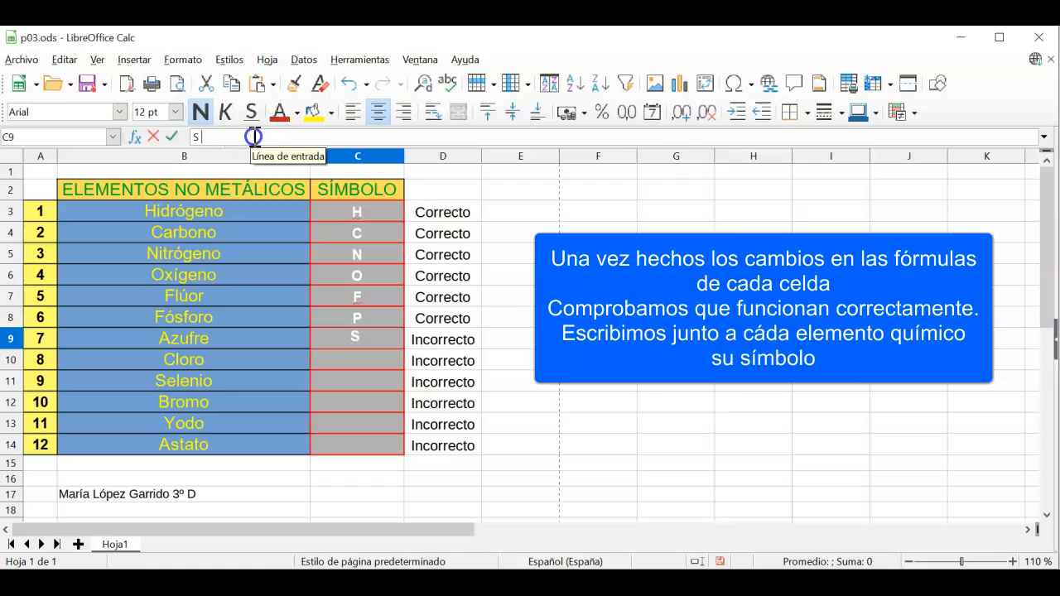
left_click(255, 137)
key("Return")
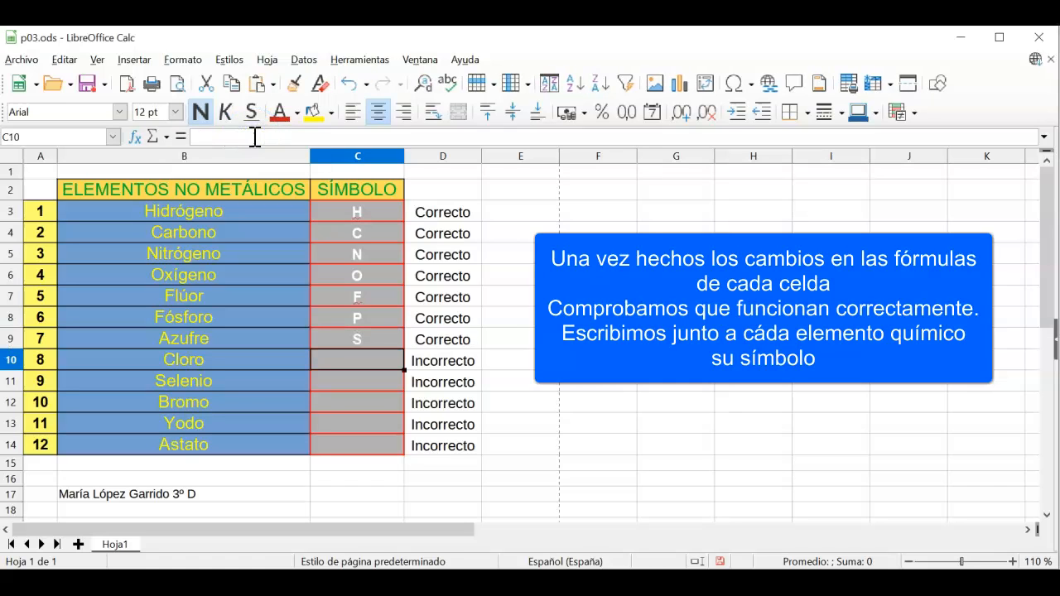
Step: Enter the symbols Cl, Se, Br, I and As for Cloro through Astato in cells C10 to C14
type("C")
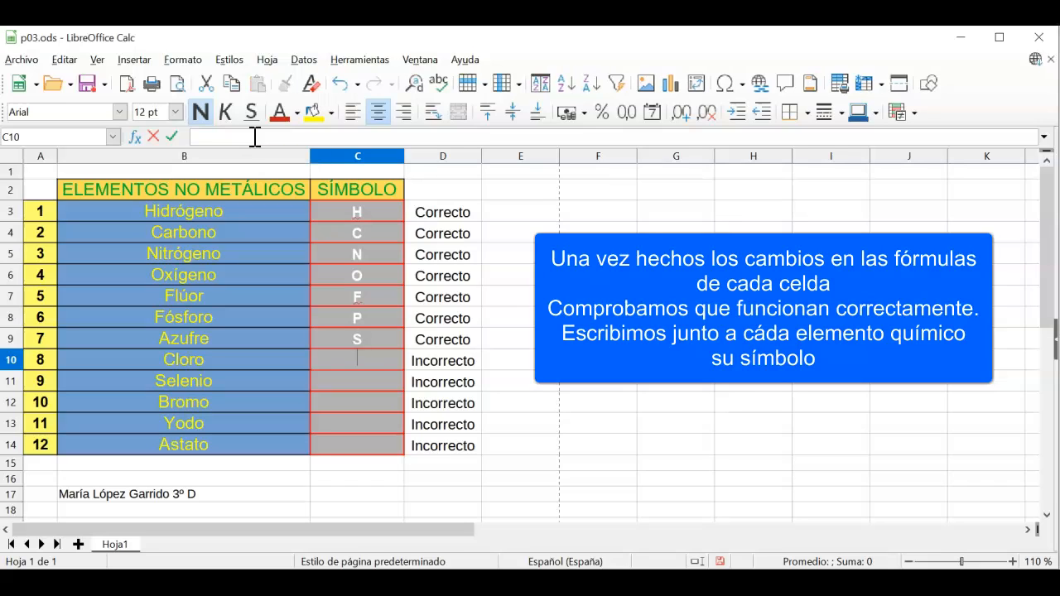
type("l")
key("Return")
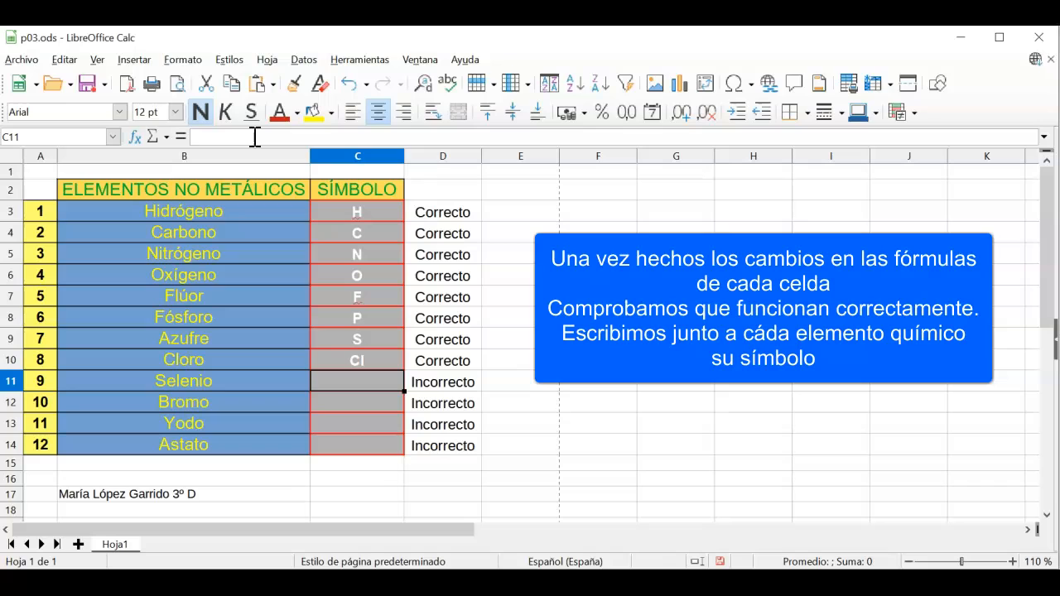
type("Se")
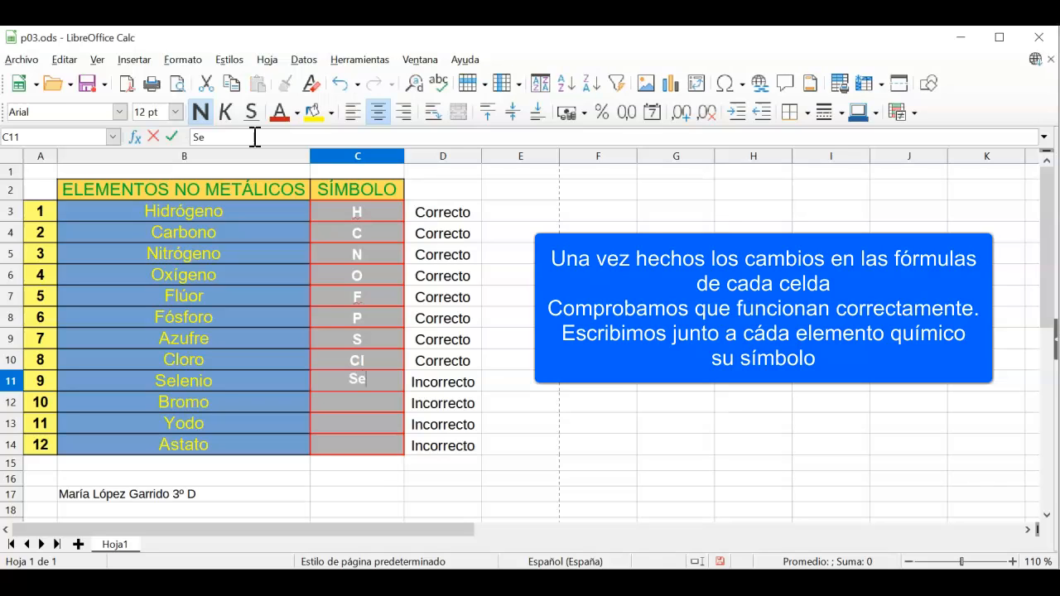
key("Return")
type("Br")
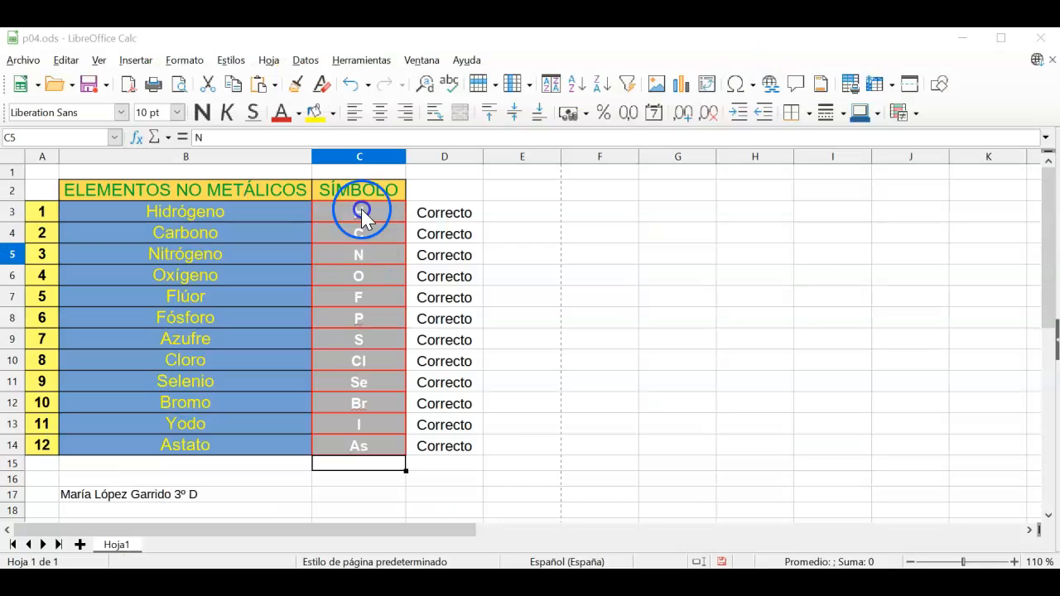
Step: Change the answer for Nitrógeno in cell C5 to the wrong symbol "Ni" to test its formula
left_click(367, 255)
double_click(367, 253)
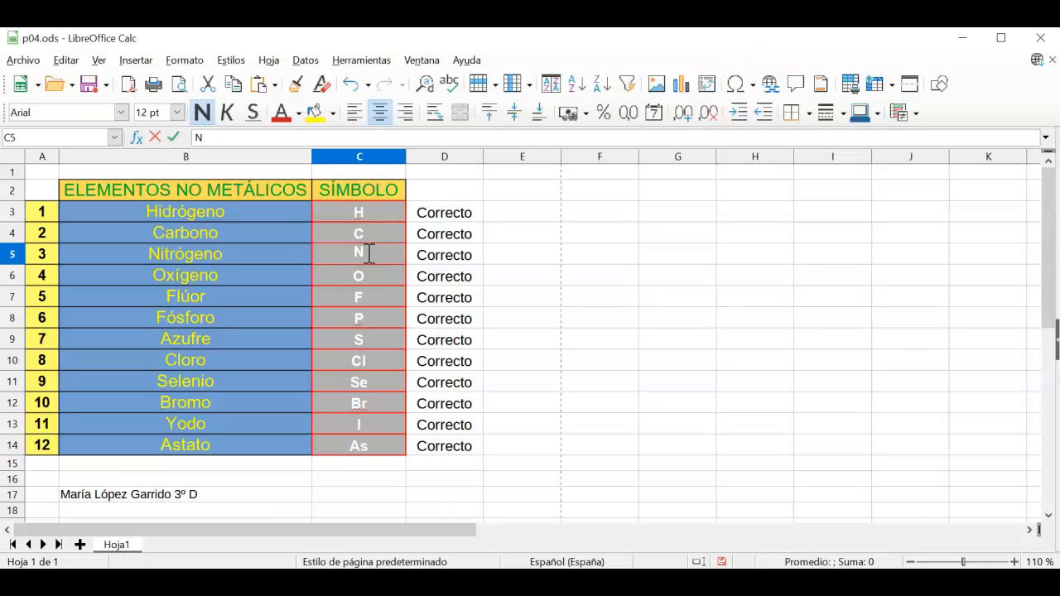
type("i")
key("Return")
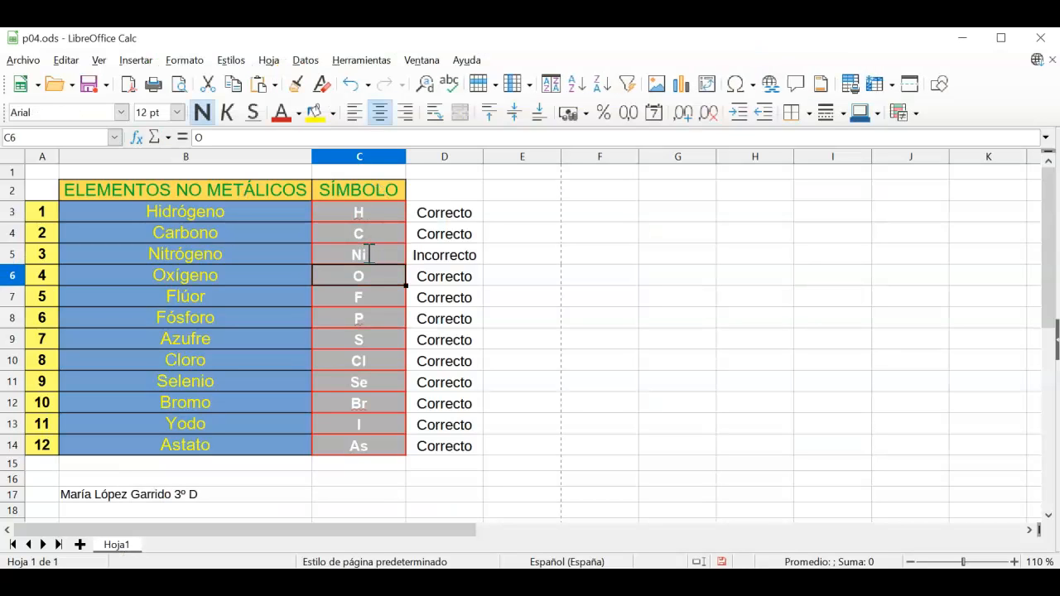
Step: Swap the answers for Flúor and Fósforo, putting "P" in C7 and "F" in C8, to test their formulas
key("Down")
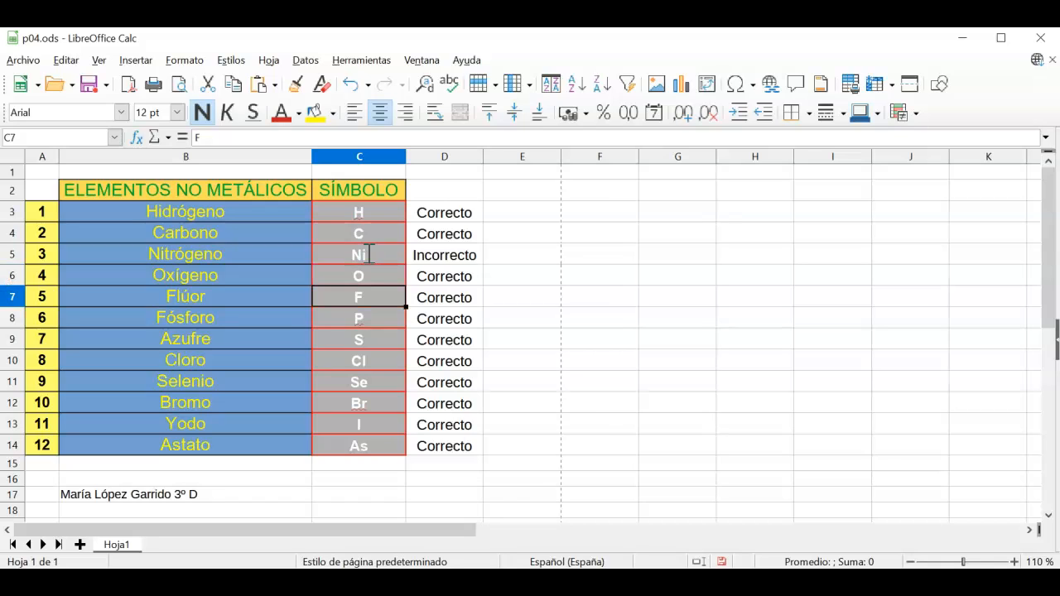
type("P")
key("Return")
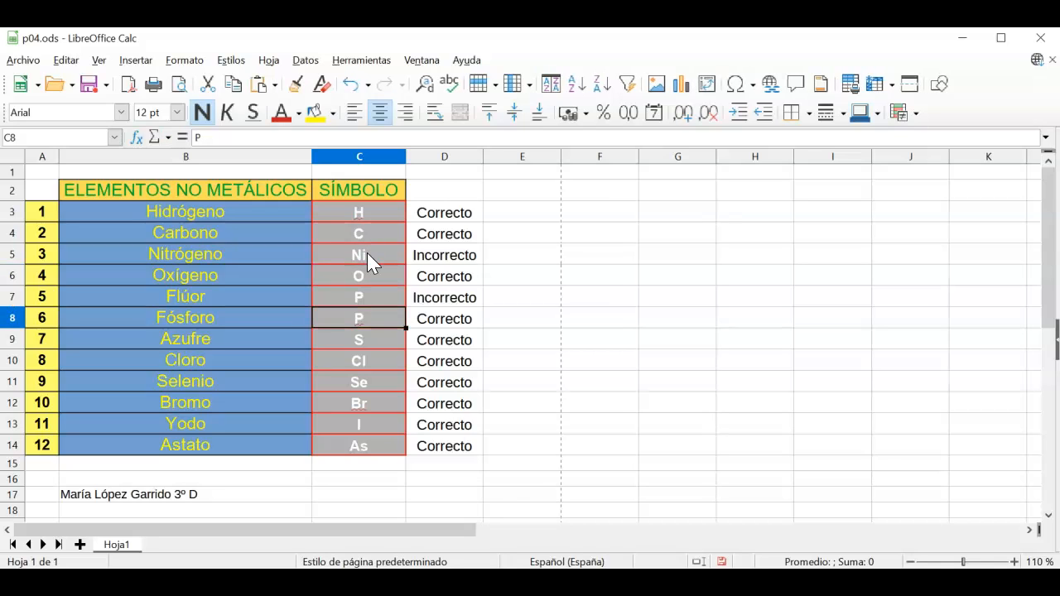
type("F")
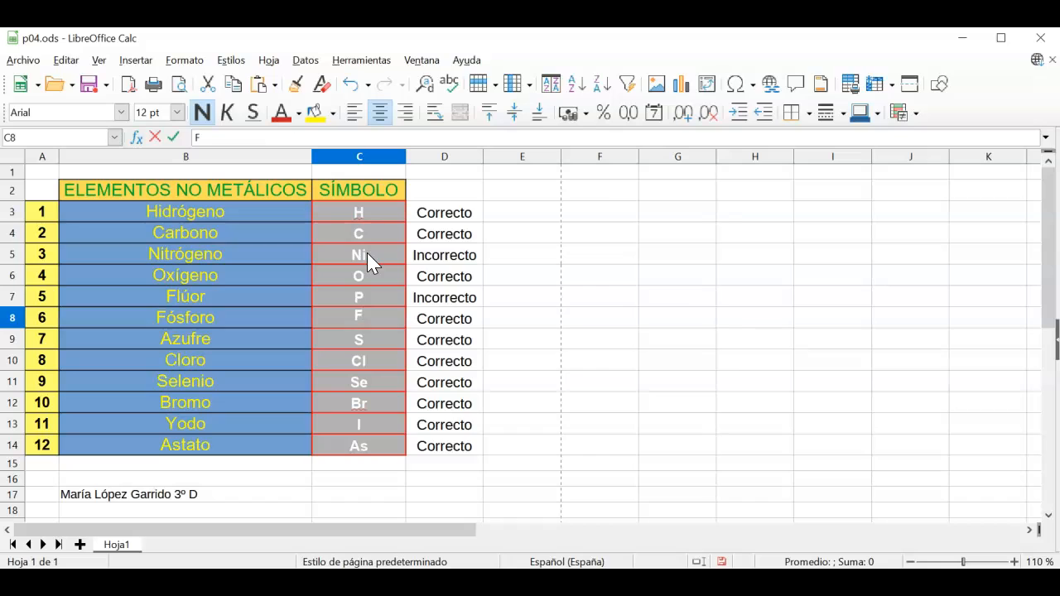
key("Return")
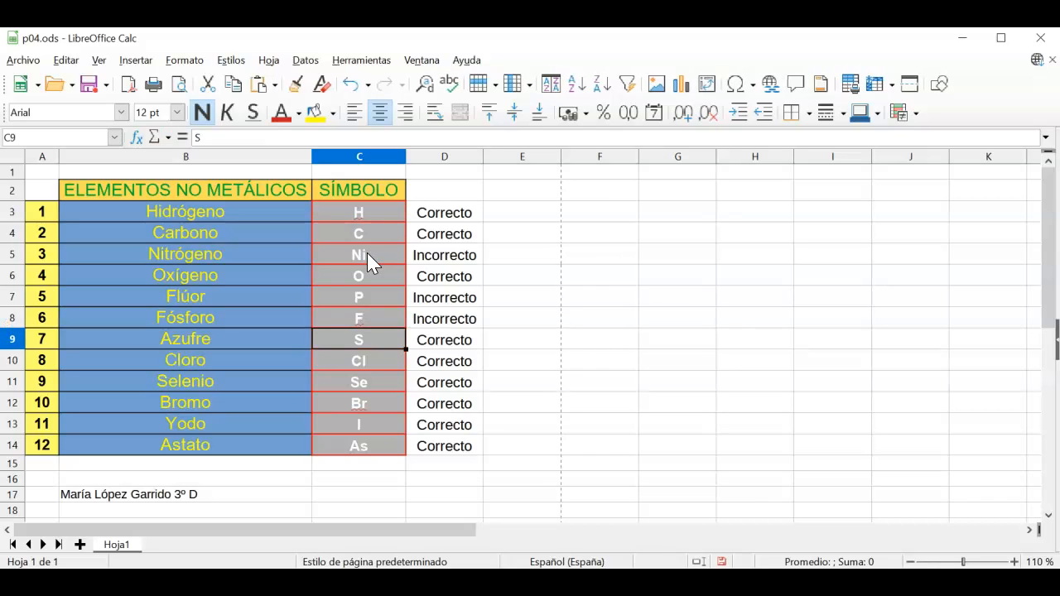
Step: Replace the answers for Cloro in C10 and Selenio in C11 with the wrong symbols "C" and "S"
key("Down")
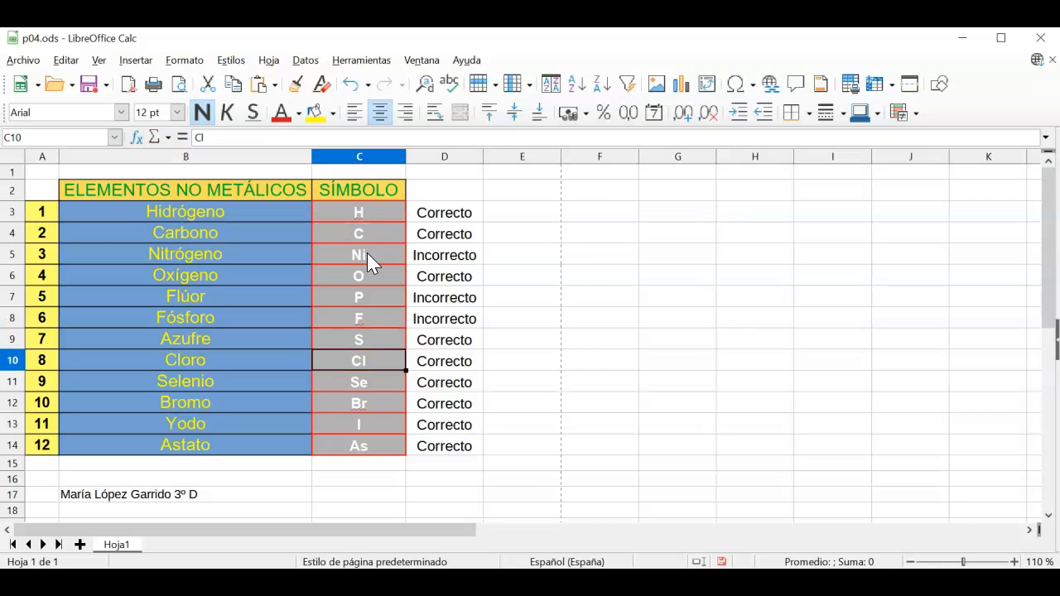
type("C")
key("Return")
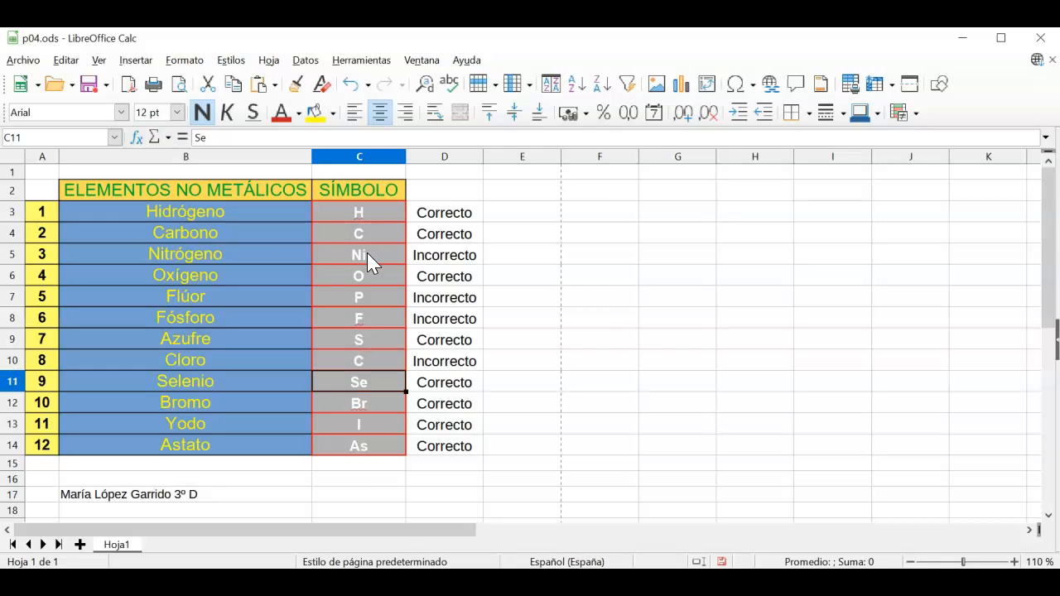
type("S")
key("Return")
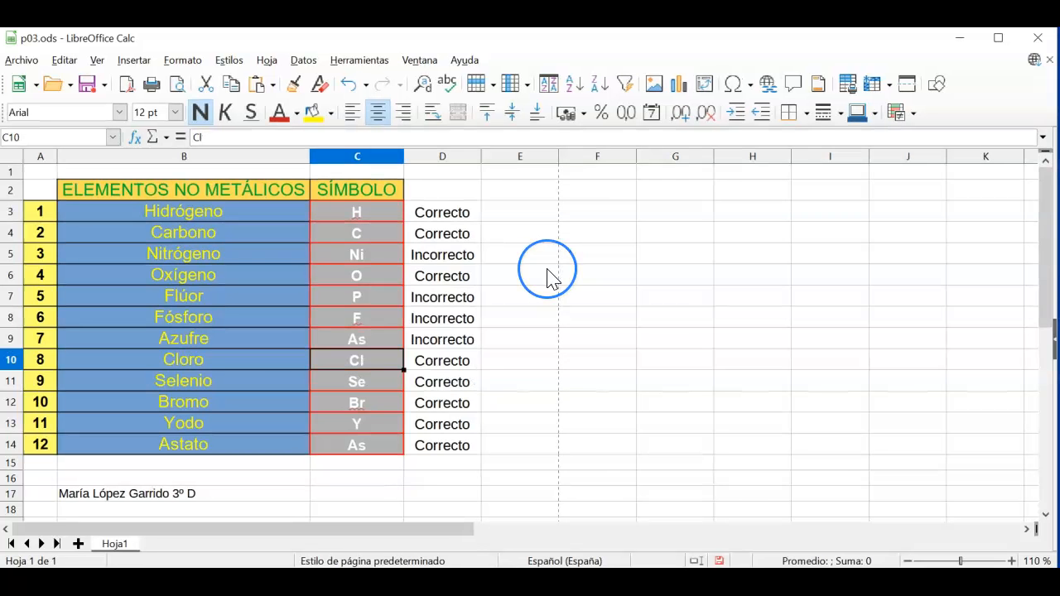
Step: Save the spreadsheet under the new name p04 in the Calc folder inside Documentos, as an ODF workbook
left_click(21, 60)
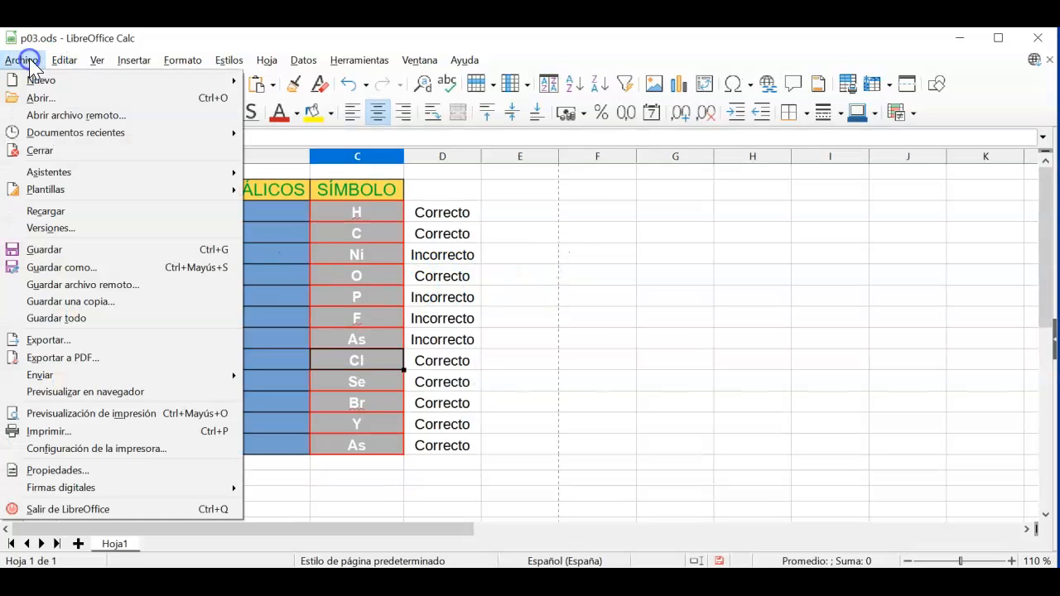
left_click(98, 274)
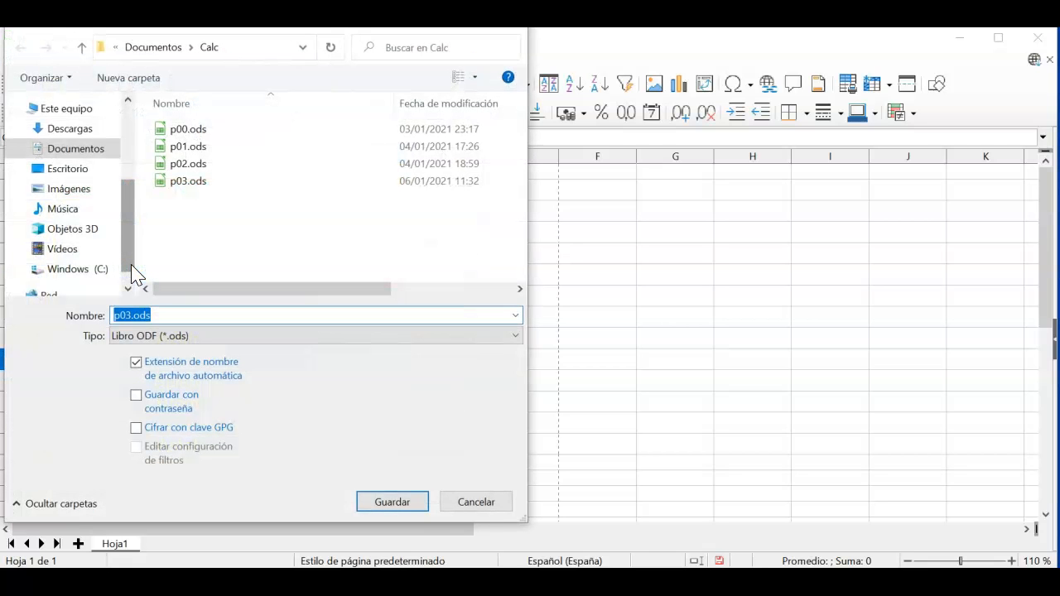
left_click(77, 149)
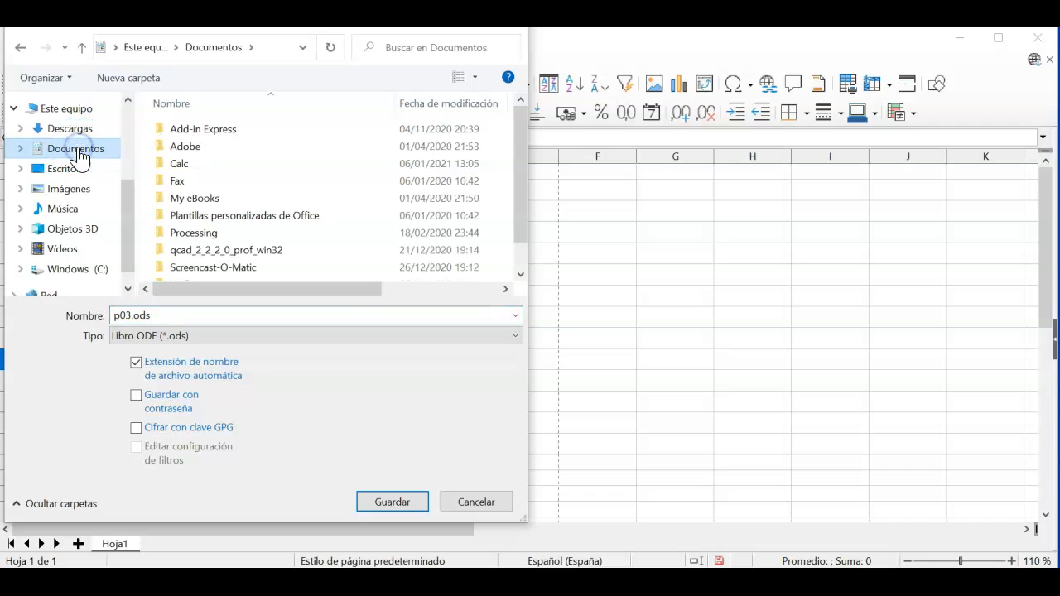
double_click(179, 164)
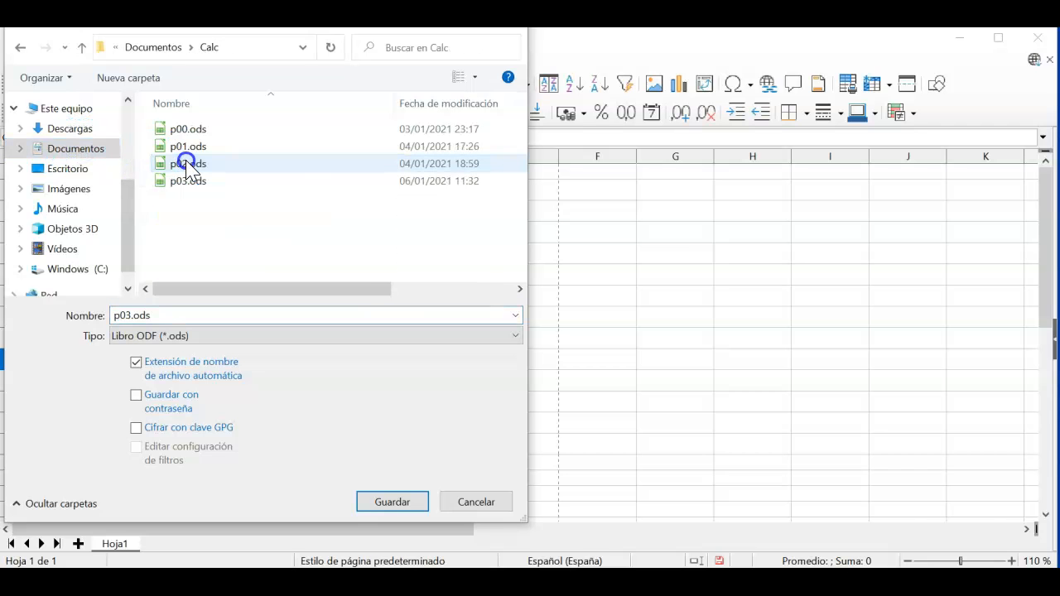
double_click(185, 314)
type("p04")
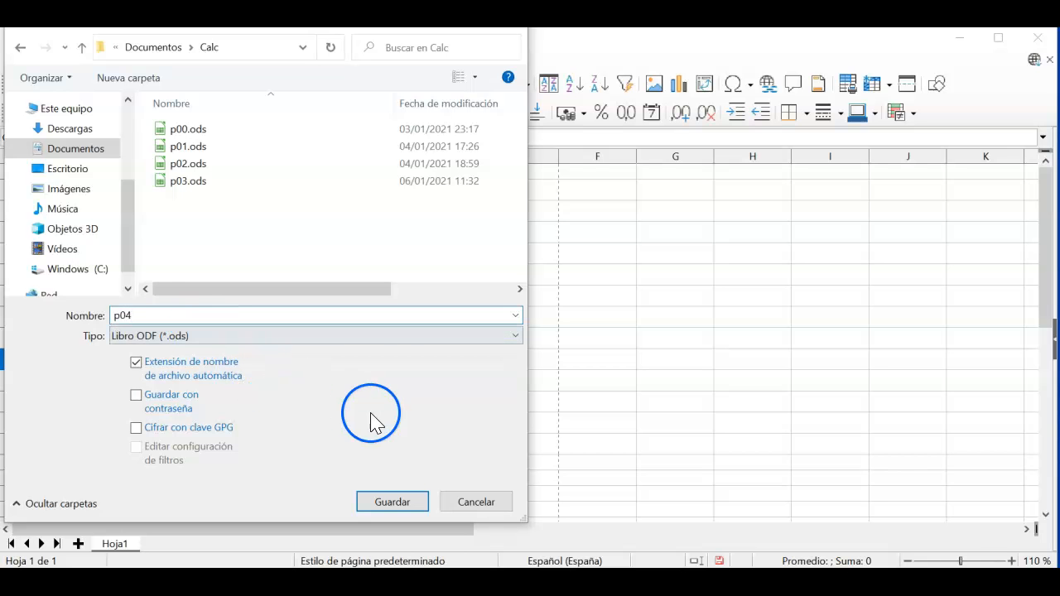
left_click(390, 502)
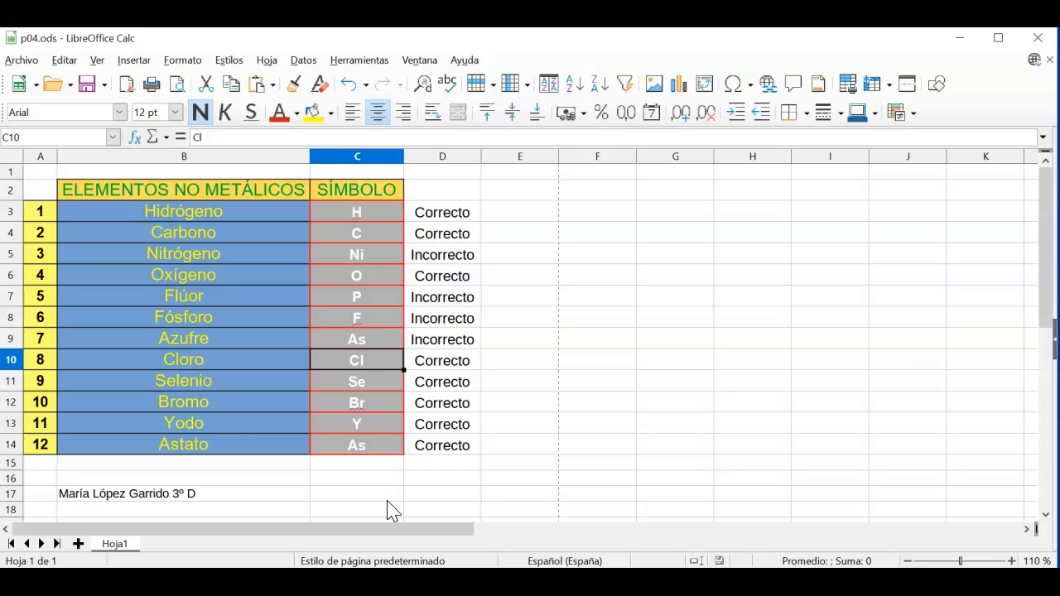